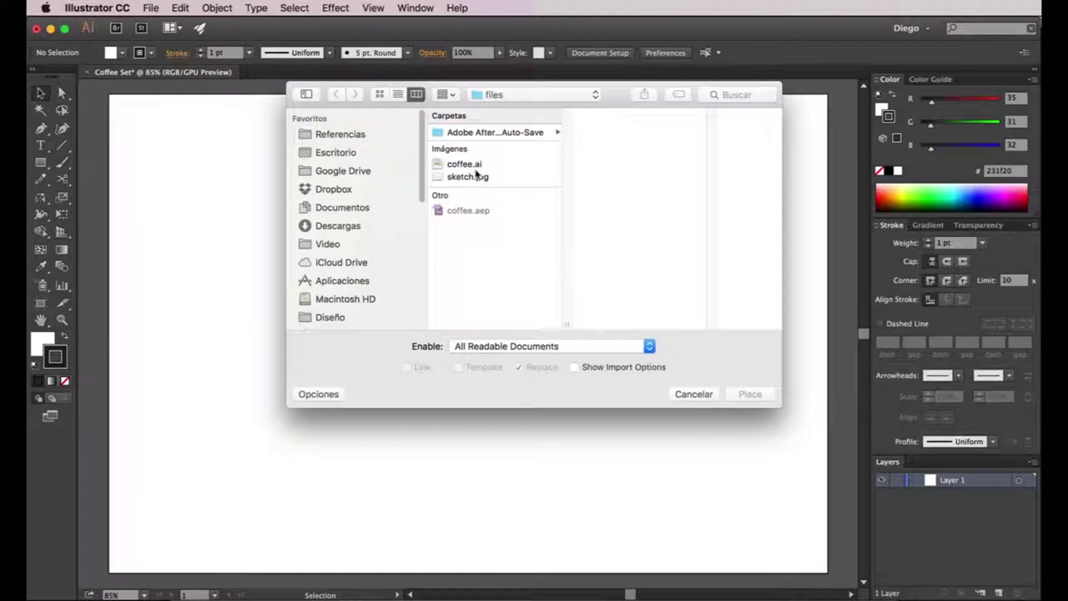
- Place sketch.jpg on the artboard, aligned to the artboard's upper-left corner
left_click(751, 395)
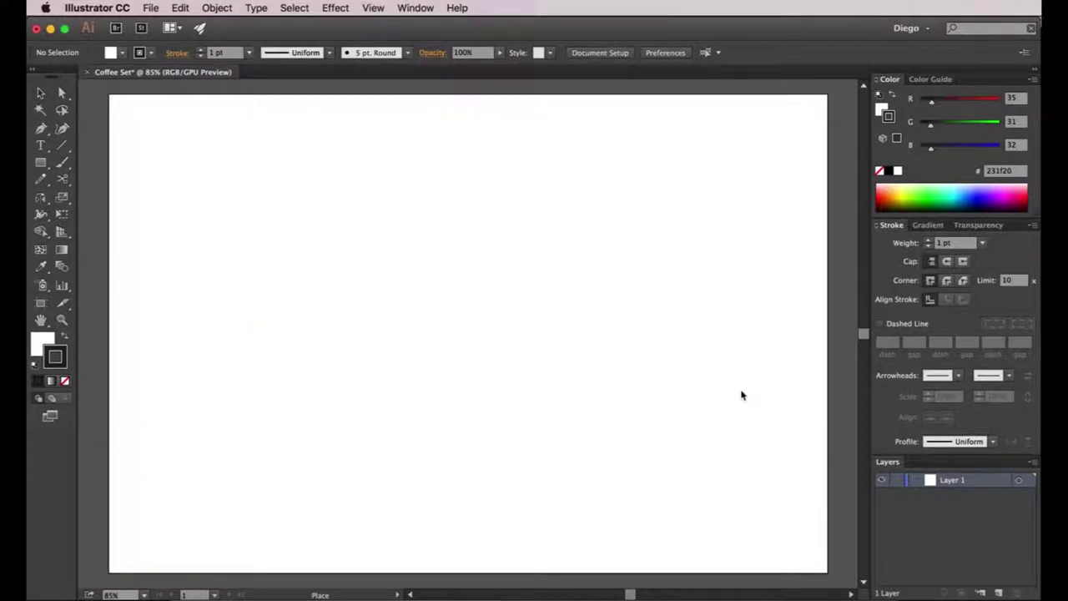
left_click(111, 99)
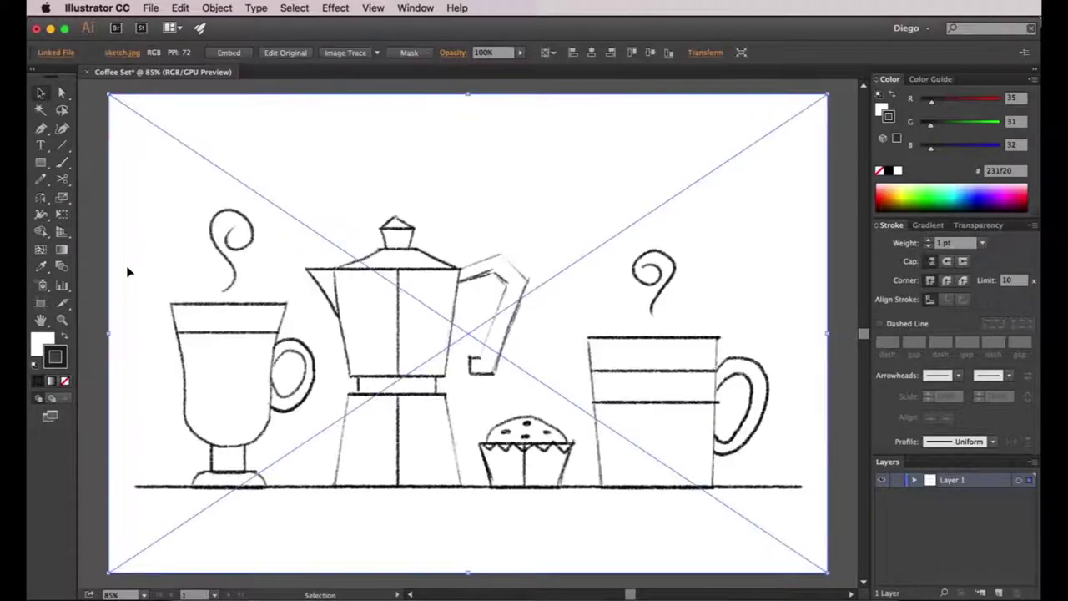
- Rename the sketch's layer as background and make it a template layer with images dimmed to 50%
double_click(931, 485)
type("Lackground")
left_click(622, 267)
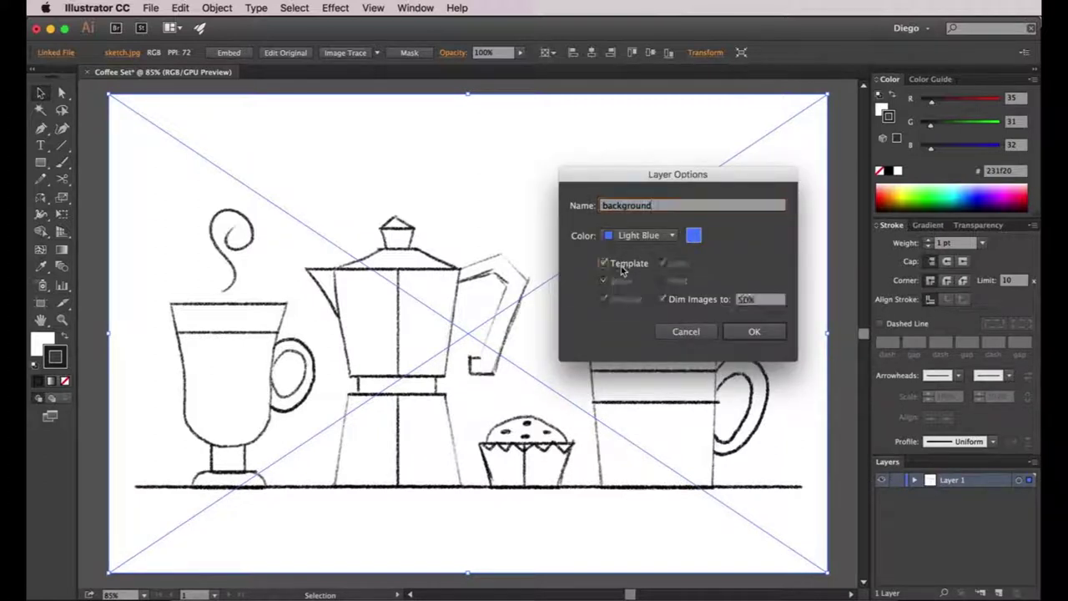
left_click(751, 331)
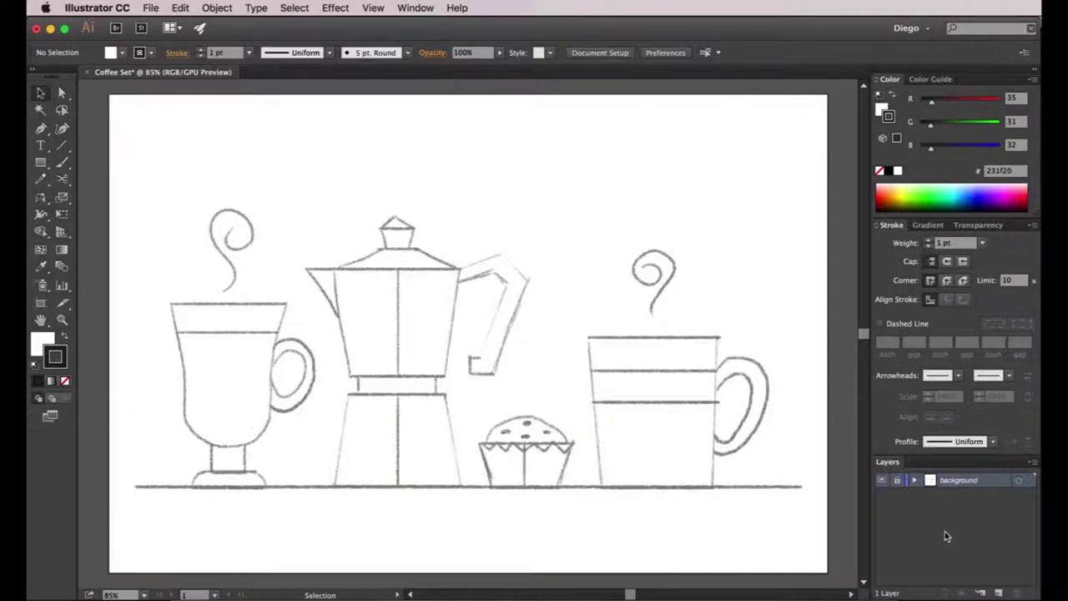
- Add a new layer above the background layer and name it vectors
left_click(998, 592)
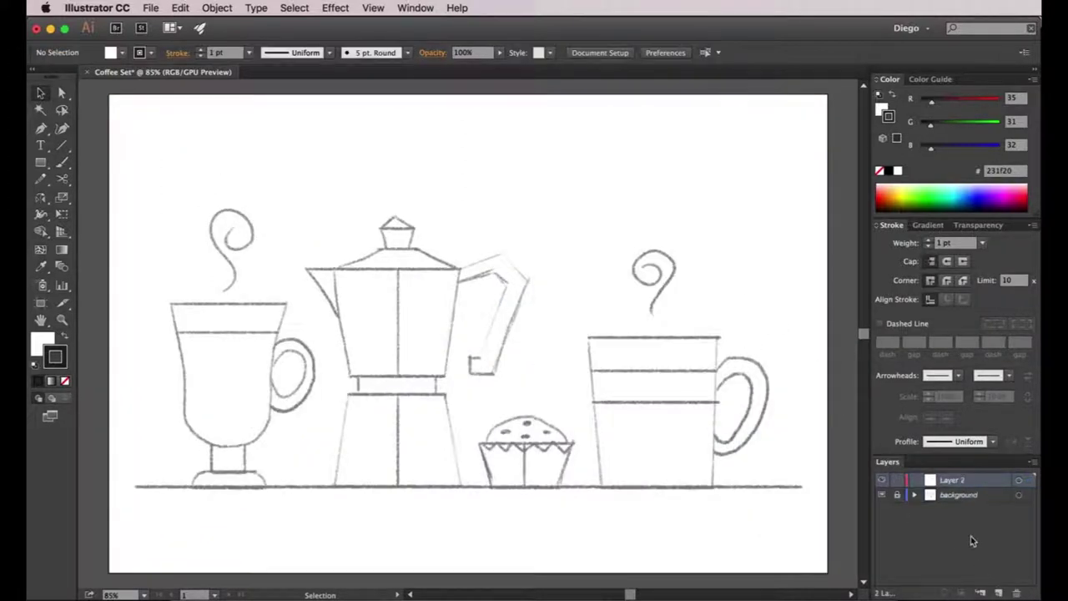
double_click(951, 481)
key("Return")
- Trace the left half of the glass mug with an unfilled Pen path from the rim's centre down to the bottom centre
left_click(41, 129)
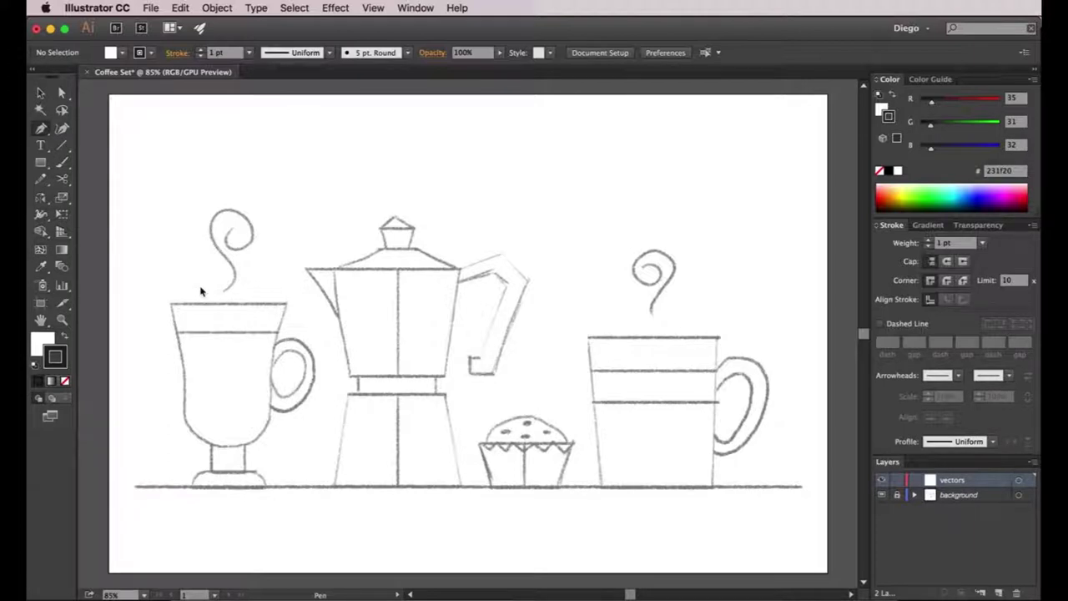
left_click(45, 342)
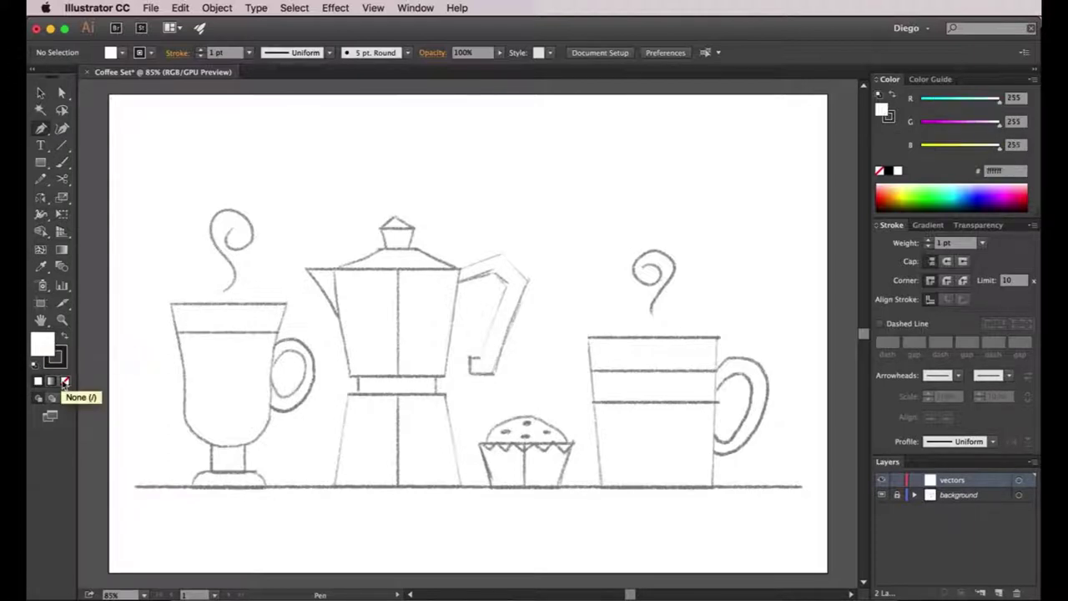
left_click(65, 381)
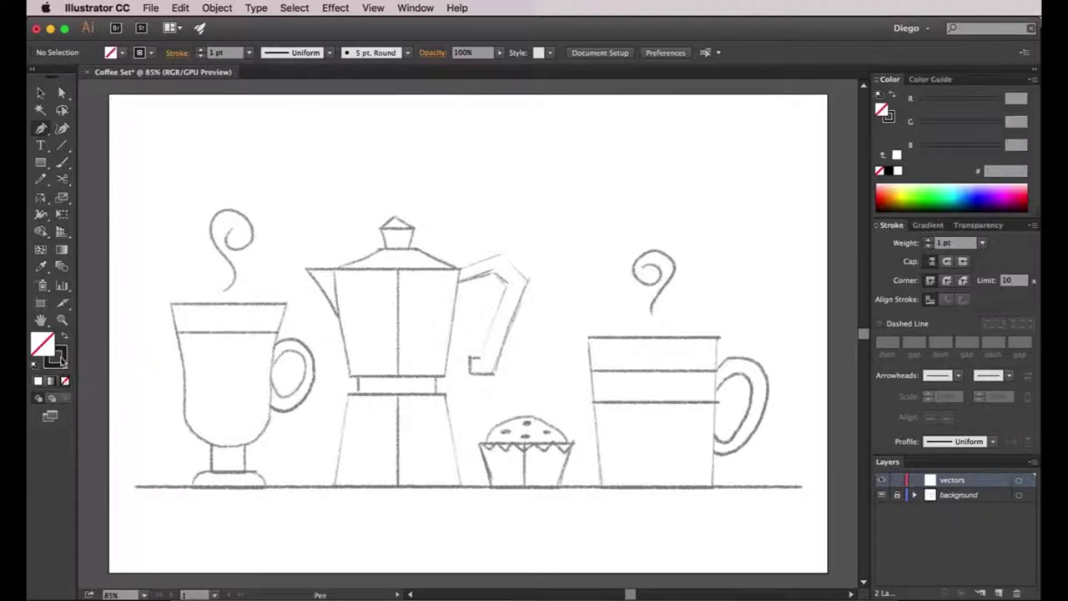
left_click_drag(232, 312, 361, 282)
scroll(348, 285, "up", 1)
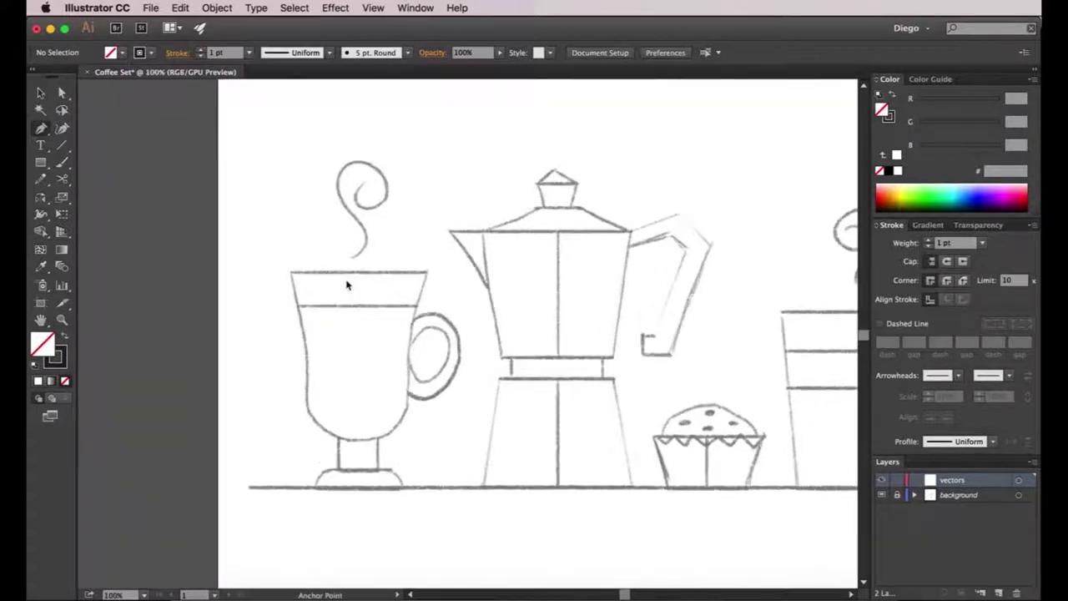
scroll(348, 284, "up", 1)
left_click_drag(364, 333, 379, 257)
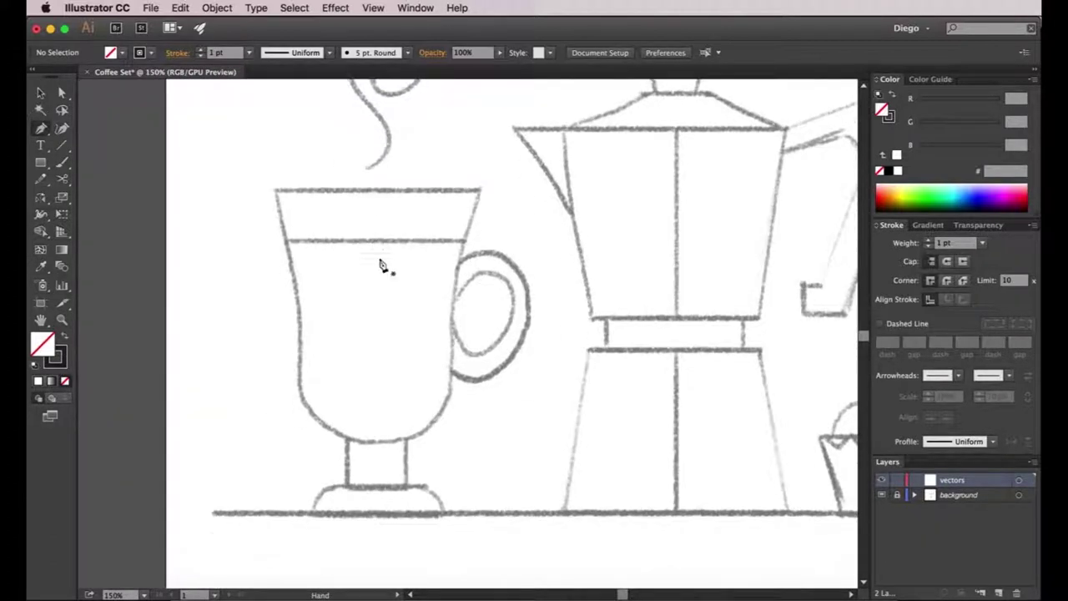
left_click(378, 192)
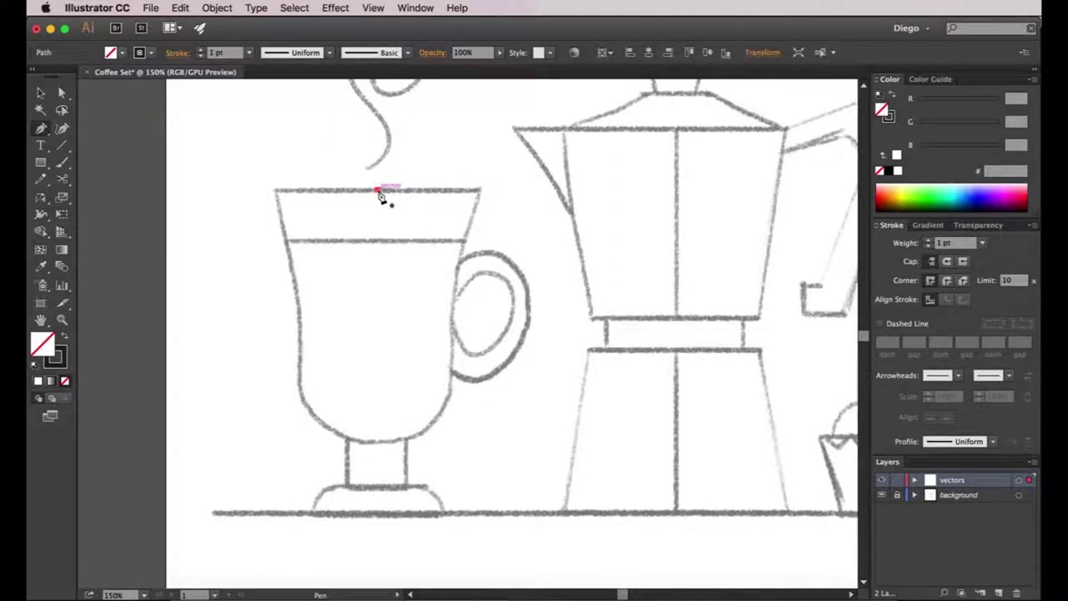
left_click(278, 192)
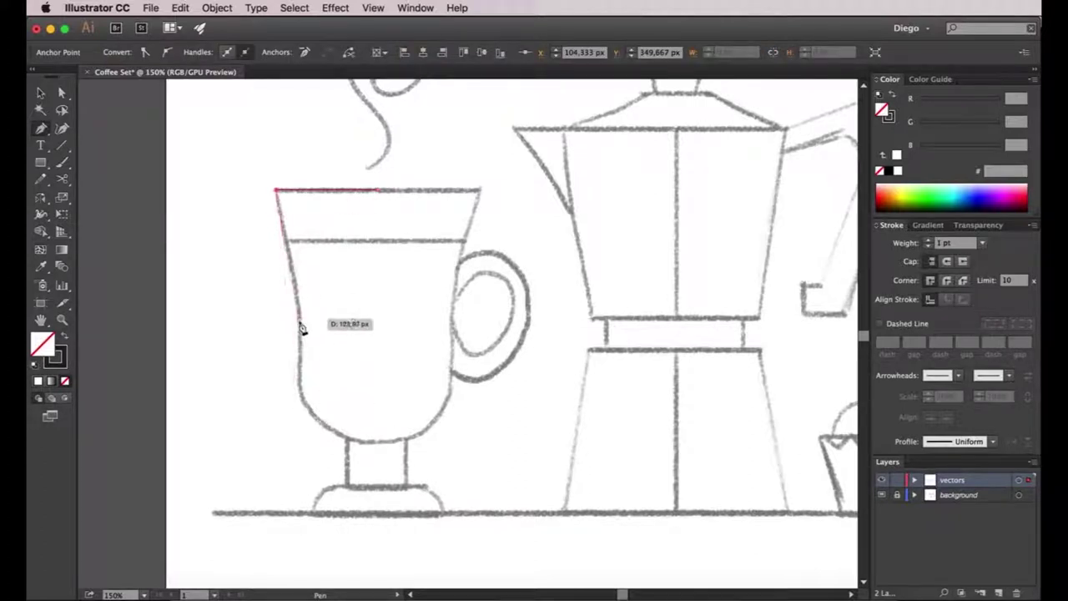
left_click_drag(301, 324, 300, 385)
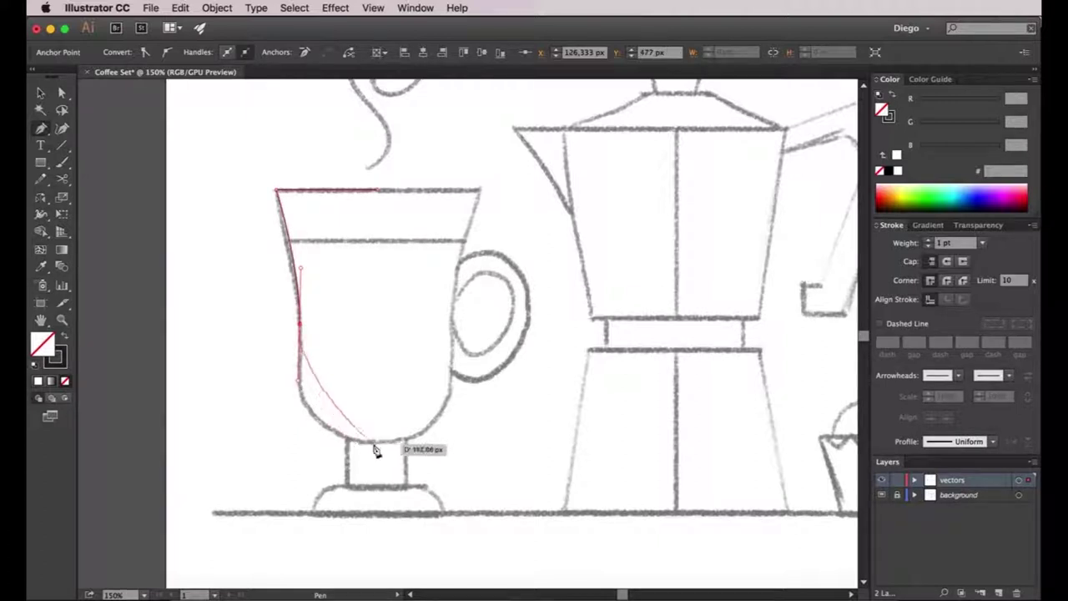
left_click_drag(377, 444, 451, 446)
key("v")
left_click(468, 441)
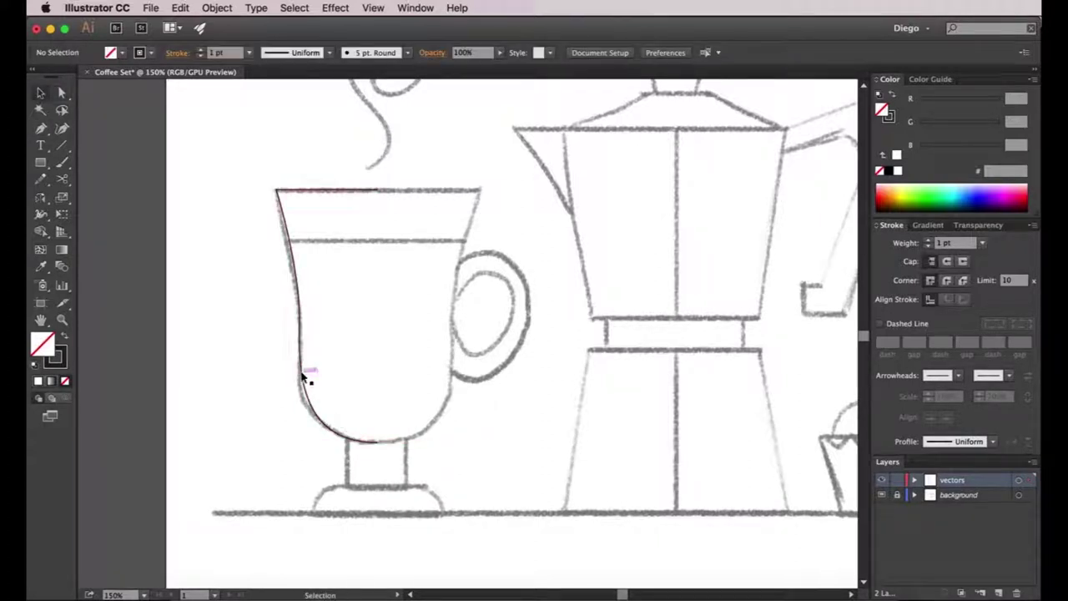
- Set the stroke weight of the traced half outline to 5 pt
left_click(304, 377)
left_click(928, 241)
left_click(928, 241)
left_click(928, 240)
left_click(928, 240)
left_click(579, 307)
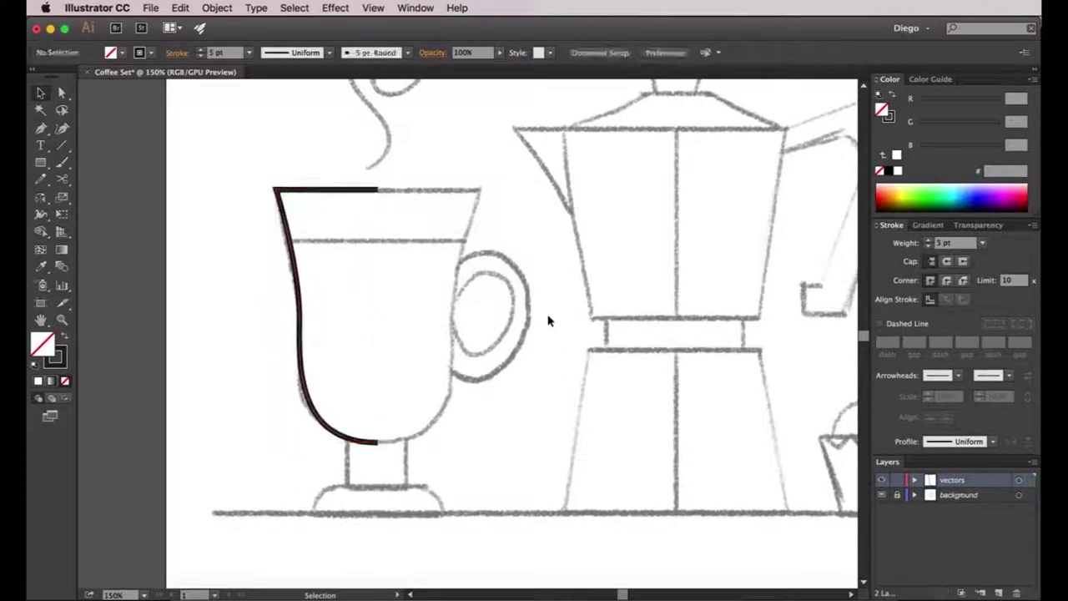
- Duplicate the half outline of the glass straight to the right
left_click(298, 281)
left_click_drag(298, 281, 432, 284)
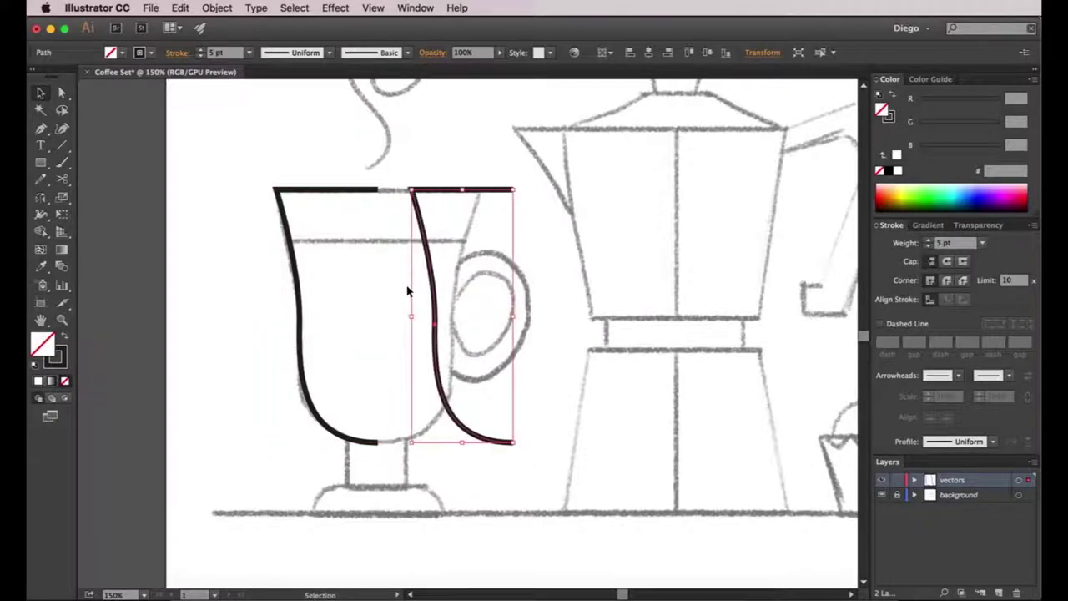
left_click(409, 292)
- Reflect the duplicated half outline across the vertical axis
left_click(429, 261)
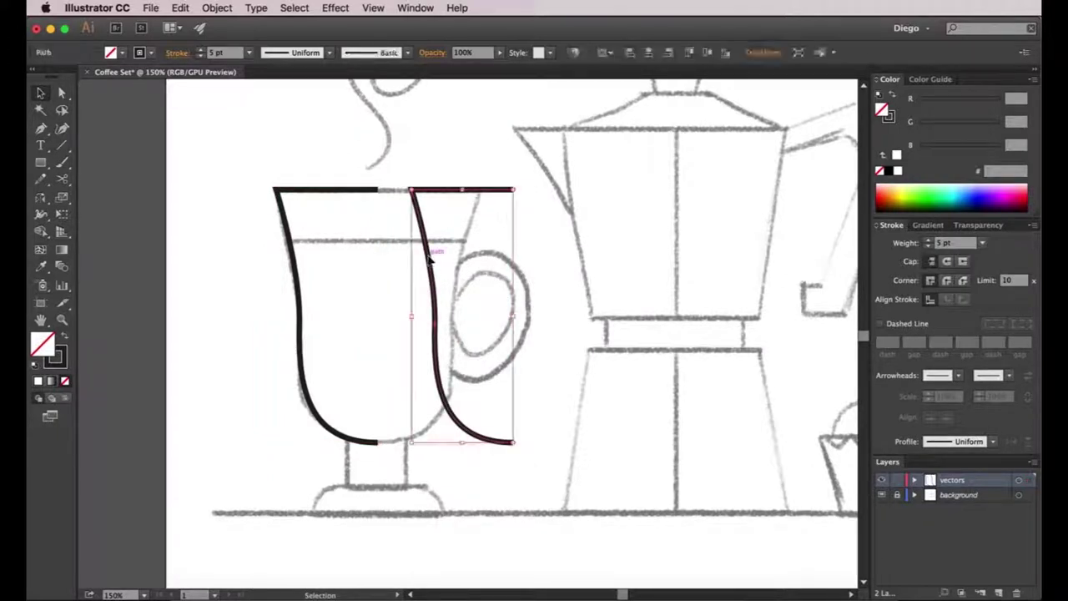
right_click(429, 261)
mouse_move(518, 436)
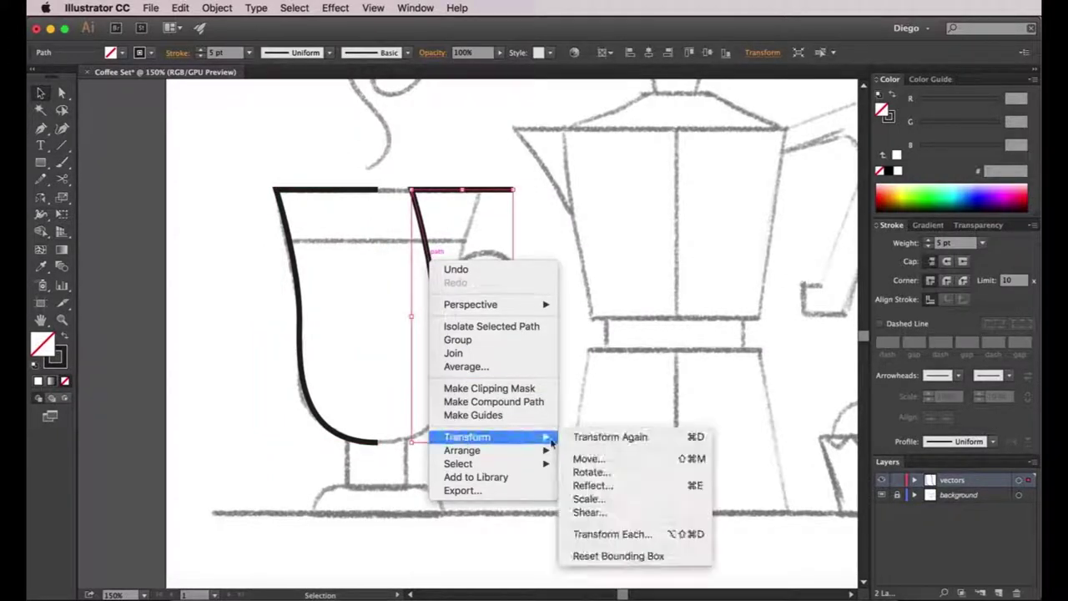
left_click(614, 484)
left_click(592, 280)
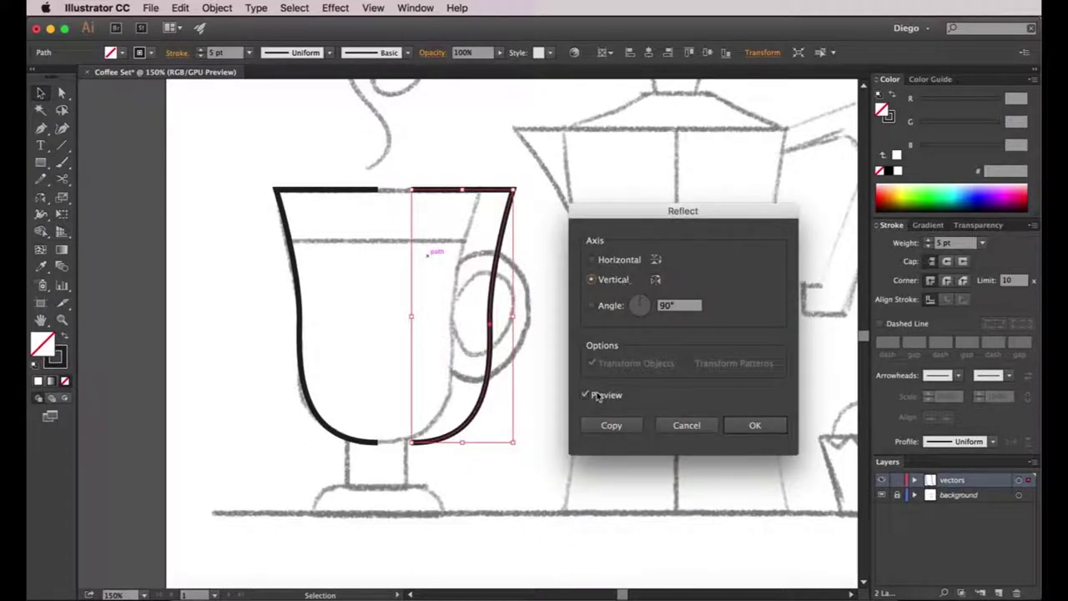
left_click(755, 425)
- Move the mirrored half left until its ends meet the original half at the glass's centre
left_click(381, 191)
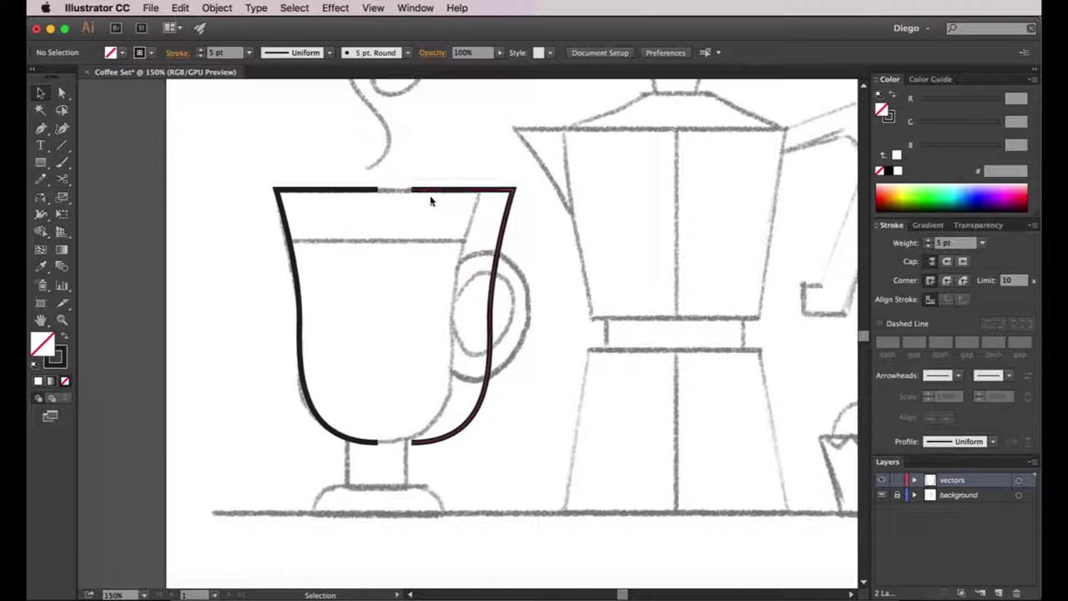
left_click_drag(505, 232, 470, 234)
left_click(510, 242)
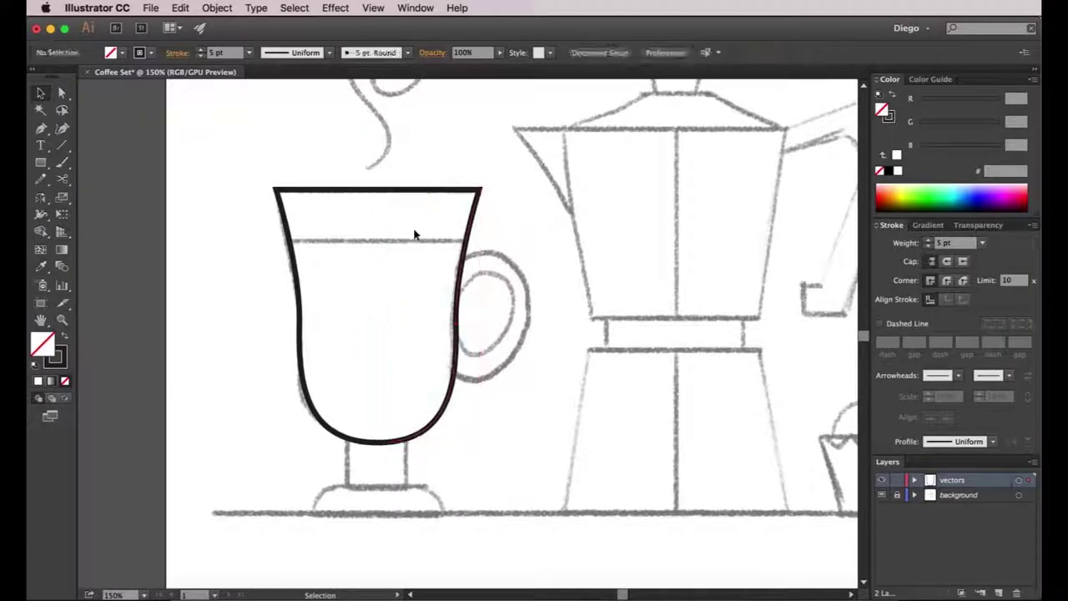
- Unite the two halves of the glass into a single shape with Pathfinder
left_click(420, 9)
left_click(555, 459)
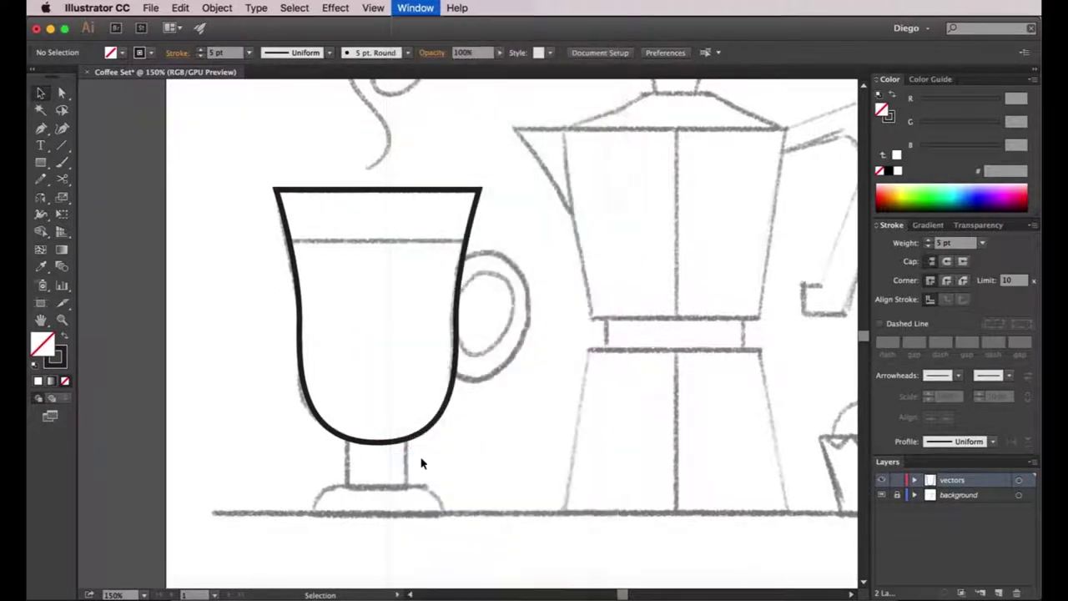
left_click_drag(555, 269, 200, 436)
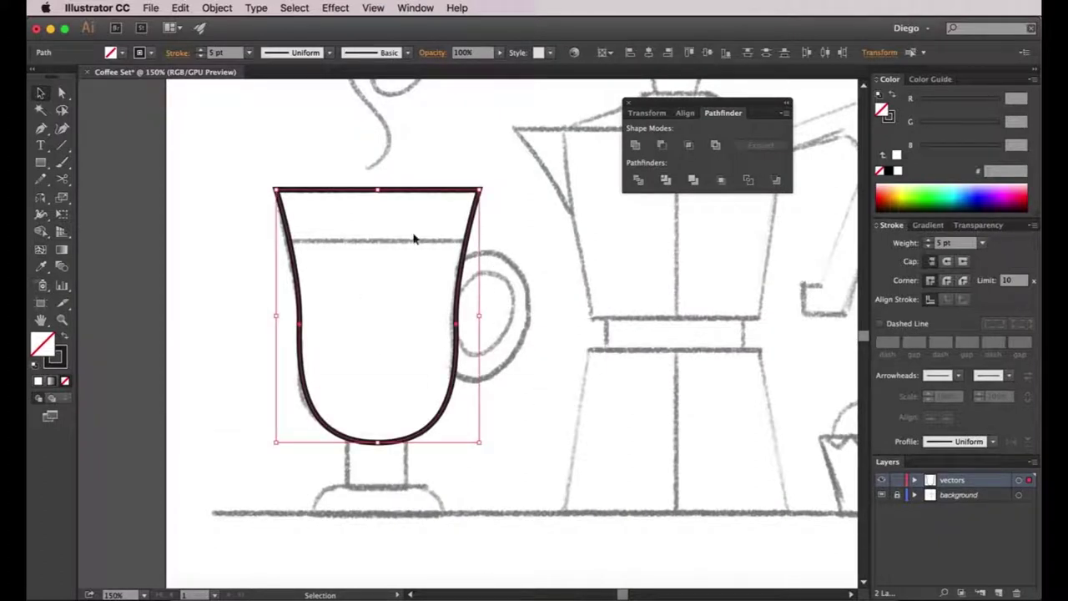
left_click(636, 147)
left_click(494, 353)
left_click(457, 319)
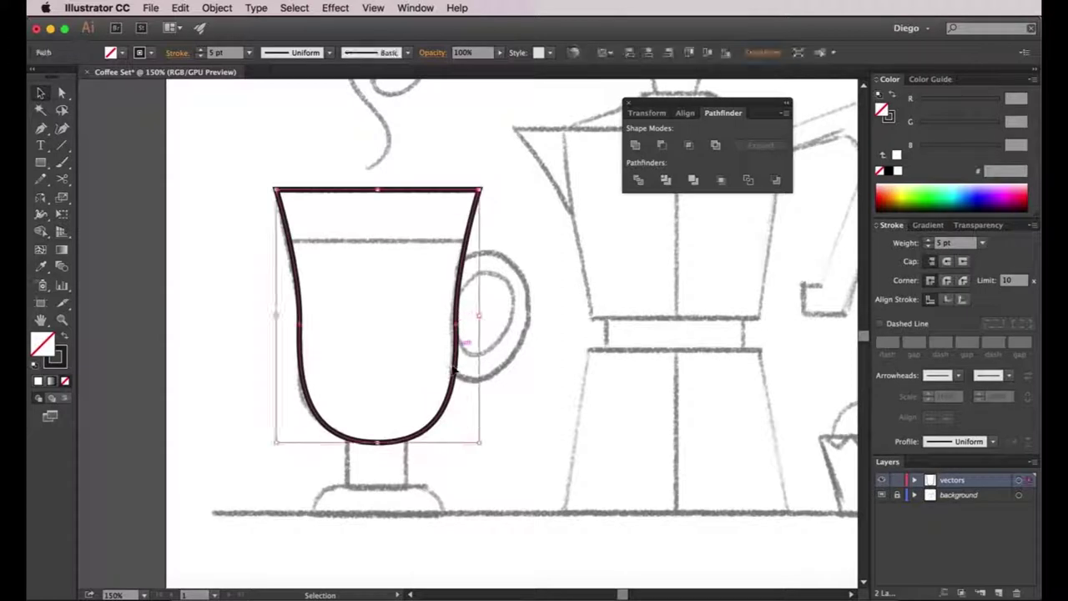
left_click(215, 375)
- Draw the glass's stem as a rectangle centred below the bowl, slightly overlapping the bowl's bottom edge
left_click_drag(231, 399, 242, 365)
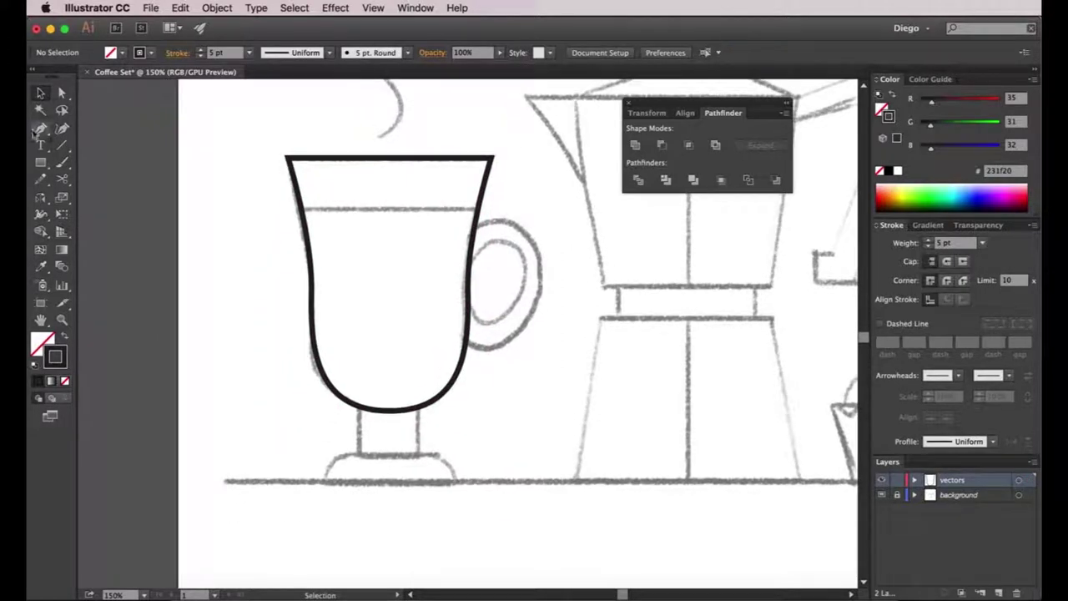
left_click(39, 163)
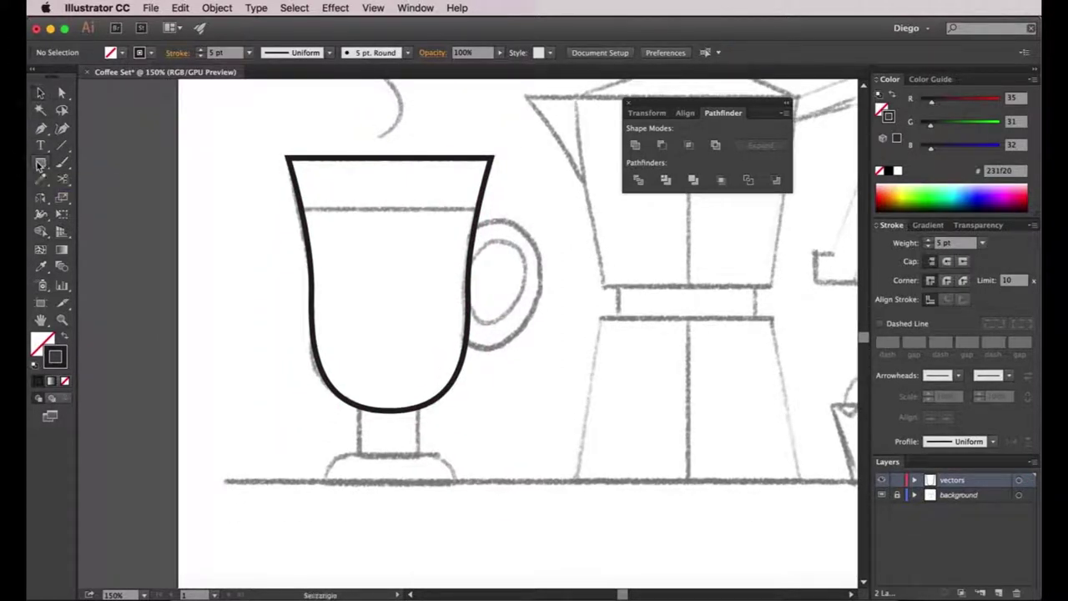
left_click_drag(389, 284, 389, 441)
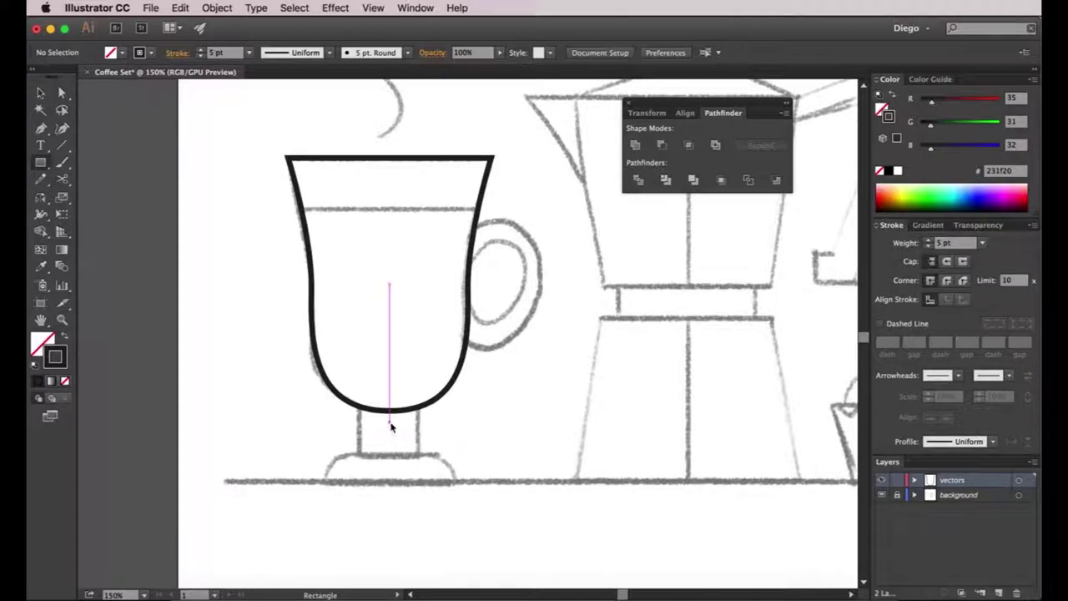
left_click(427, 9)
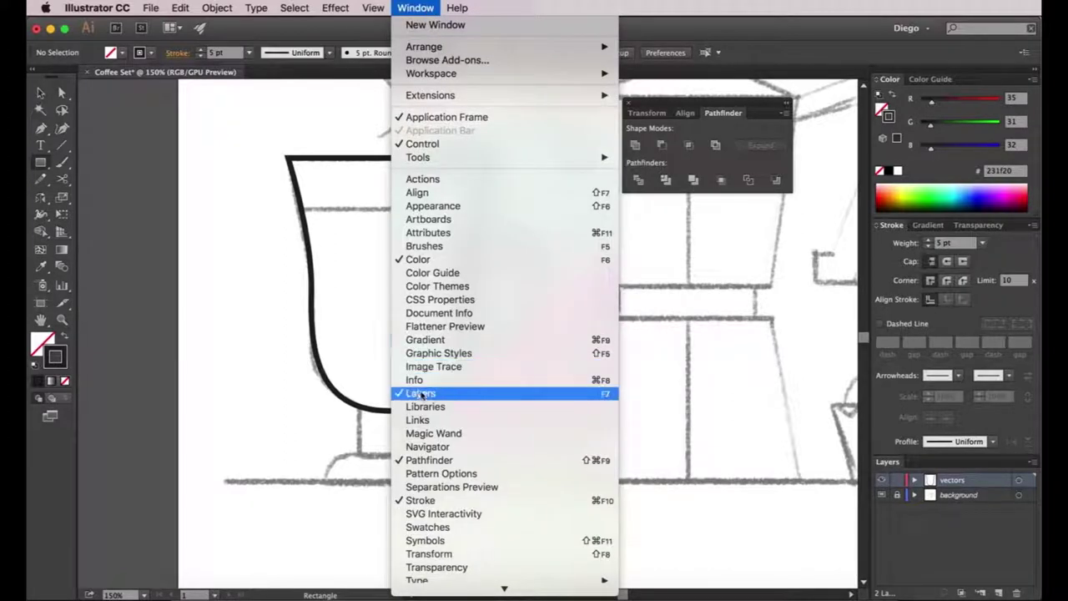
mouse_move(373, 8)
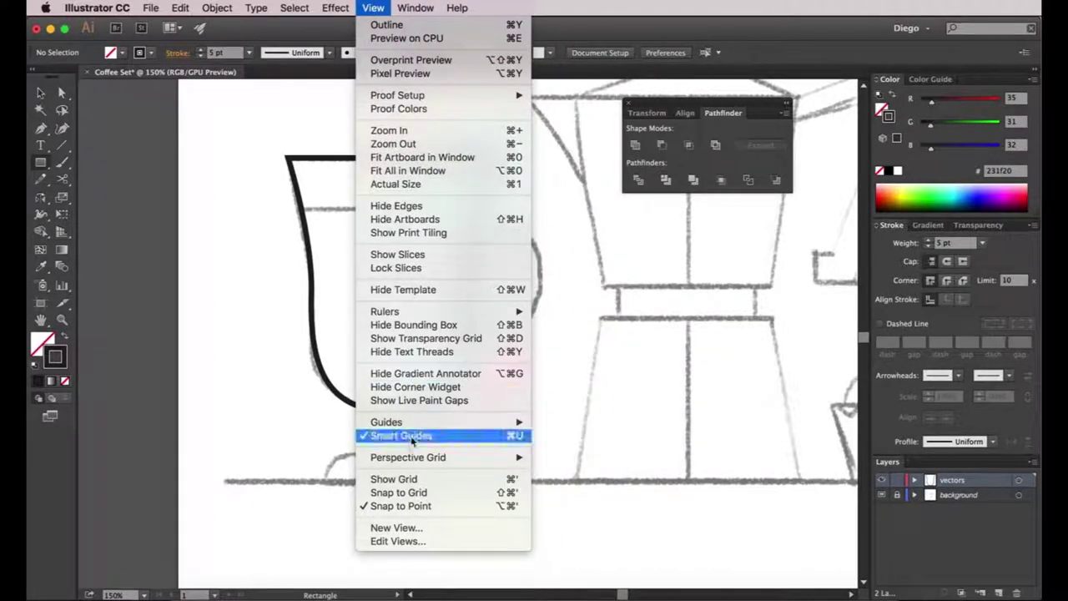
left_click(581, 432)
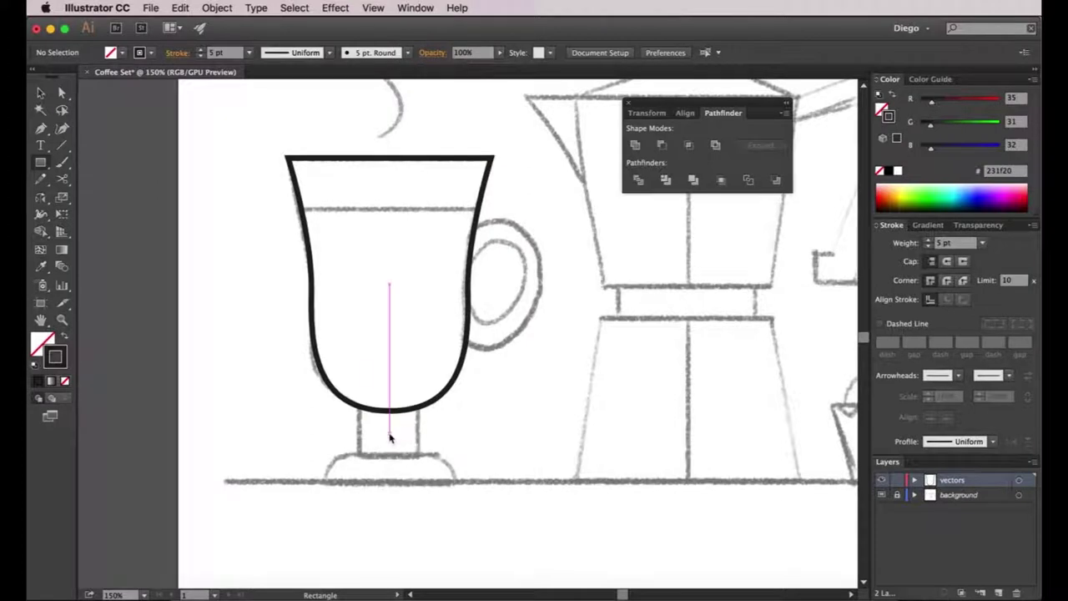
left_click_drag(389, 436, 359, 403)
key("a")
left_click(458, 417)
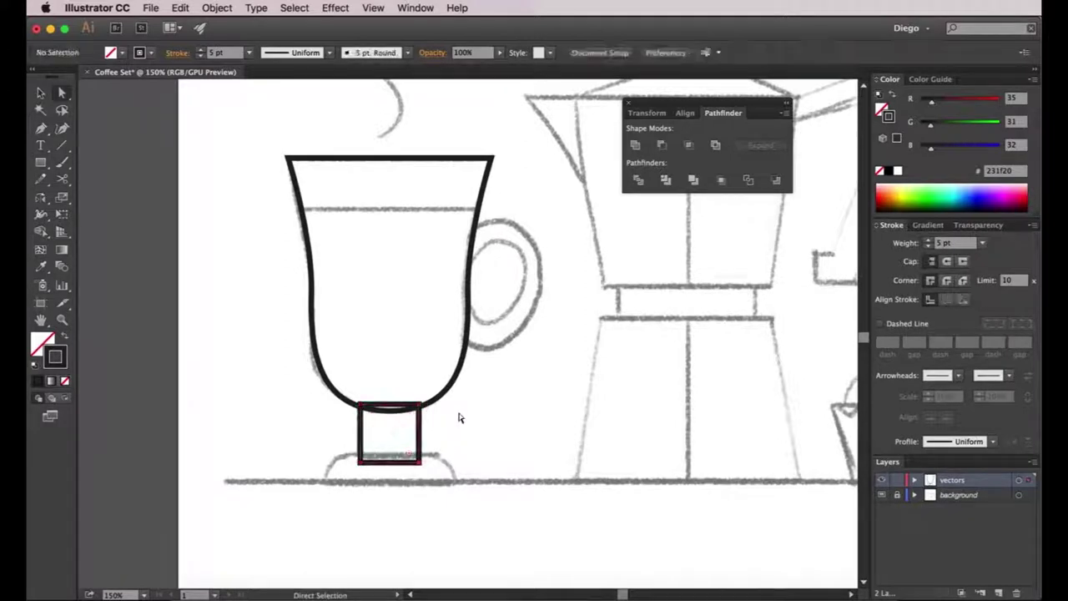
- Draw the glass's base as a wide, flat rectangle centred under the stem, reaching the table line
left_click(41, 163)
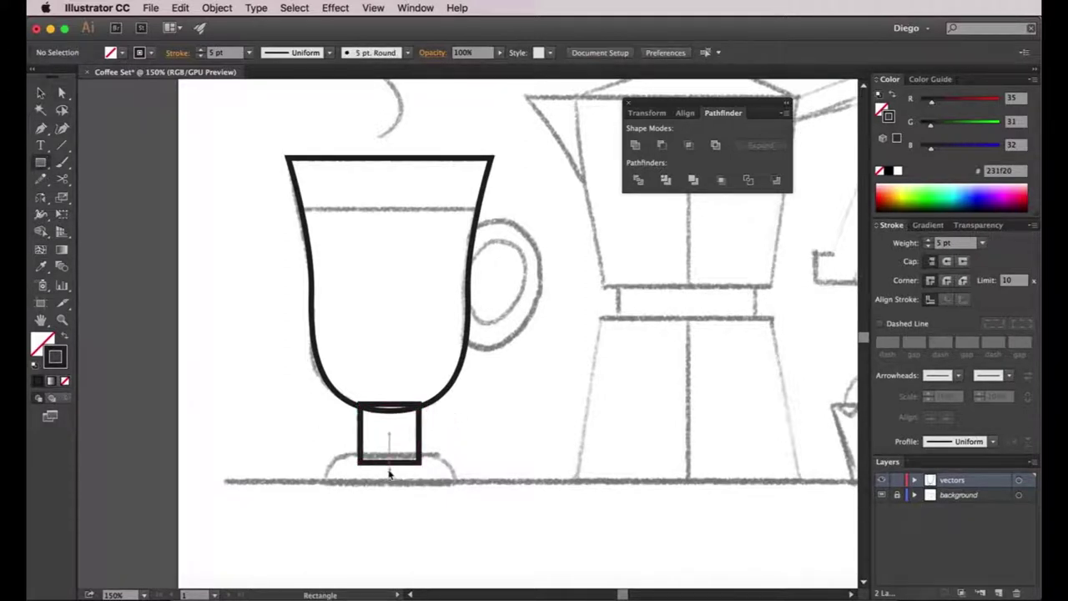
left_click_drag(390, 469, 320, 453)
key("a")
left_click(516, 456)
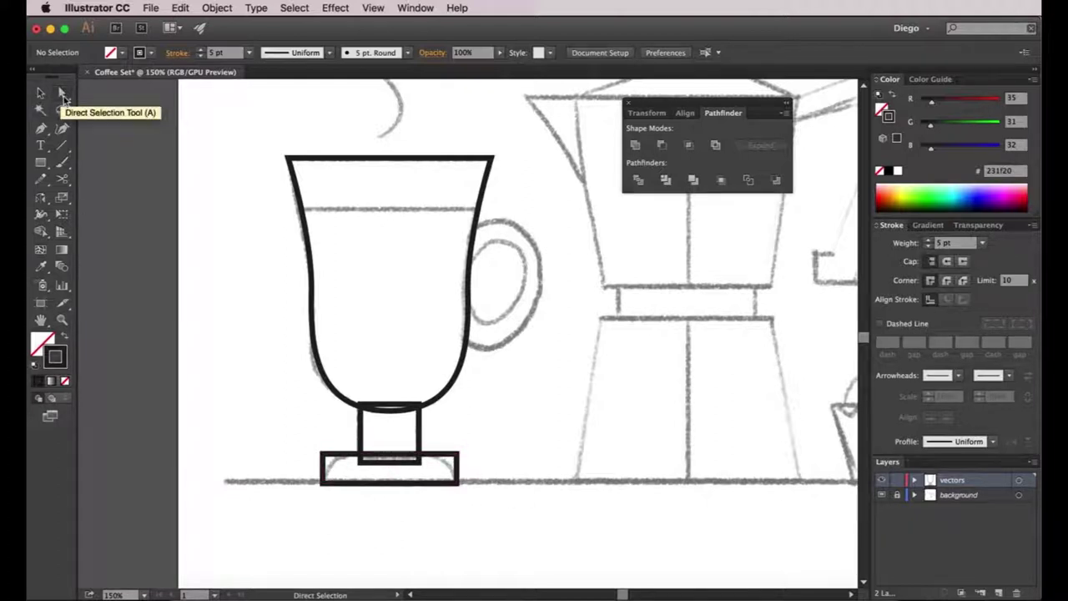
- Round the two upper corners of the glass's base rectangle to a 28 px radius
left_click(330, 455)
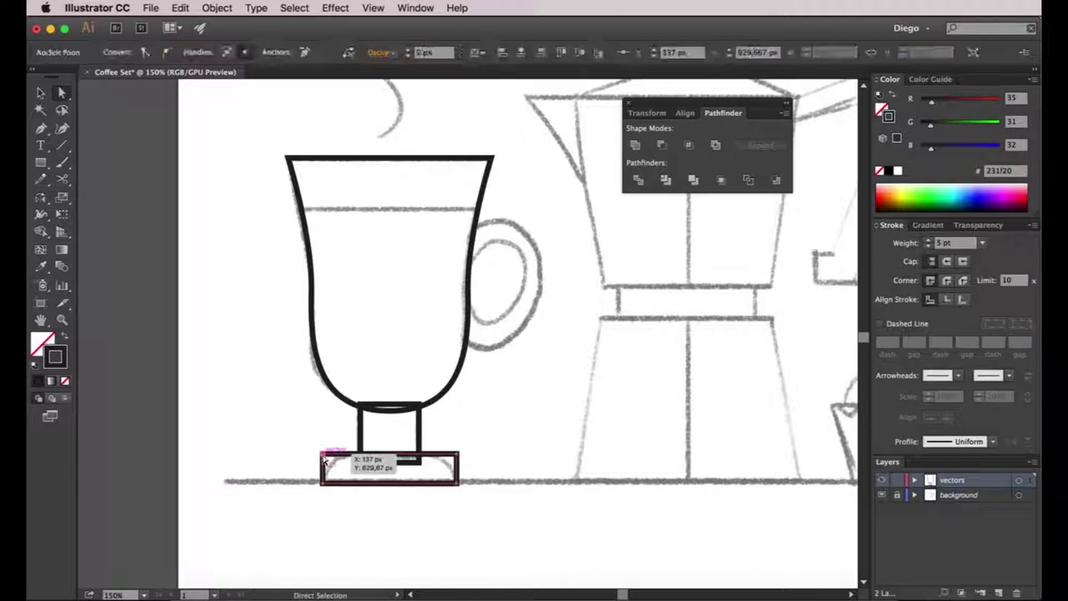
left_click(457, 454, "shift")
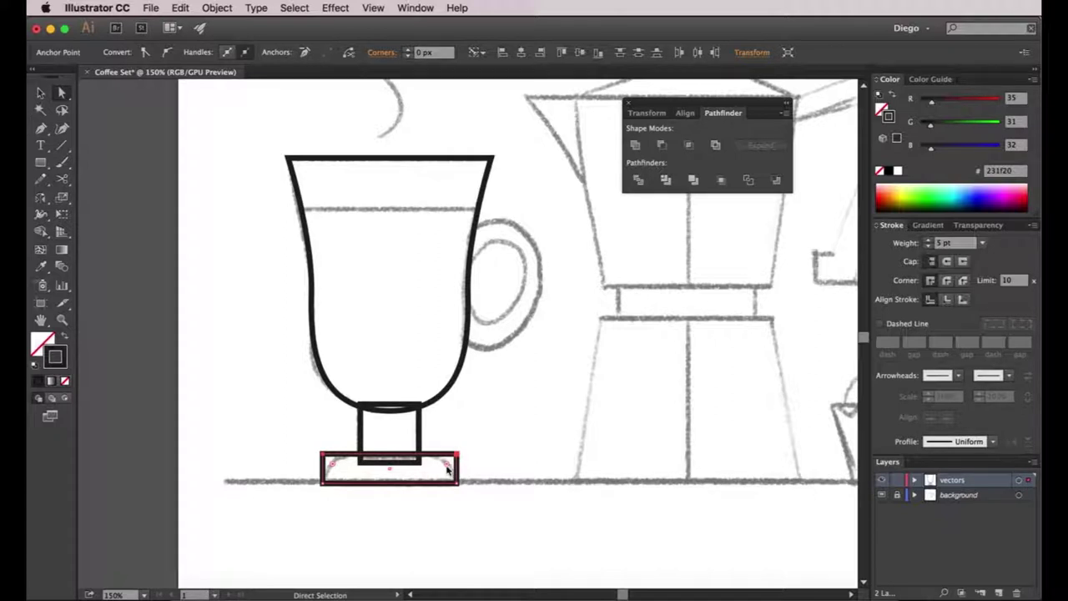
left_click_drag(446, 469, 439, 504)
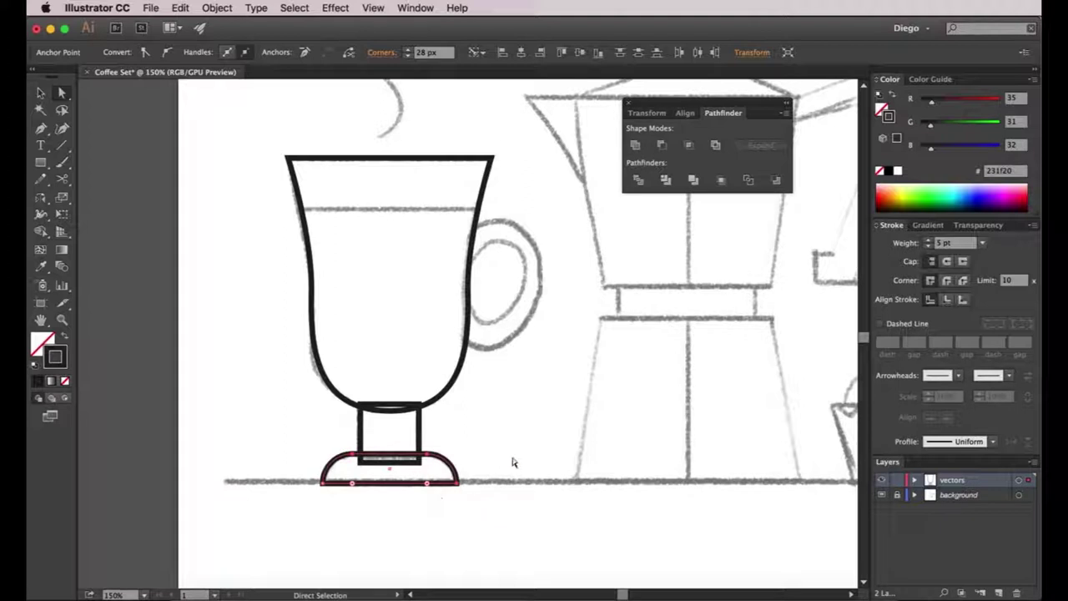
left_click(512, 458)
- Slightly round both corners of the glass's rim
scroll(498, 448, "up", 1)
scroll(509, 448, "up", 2)
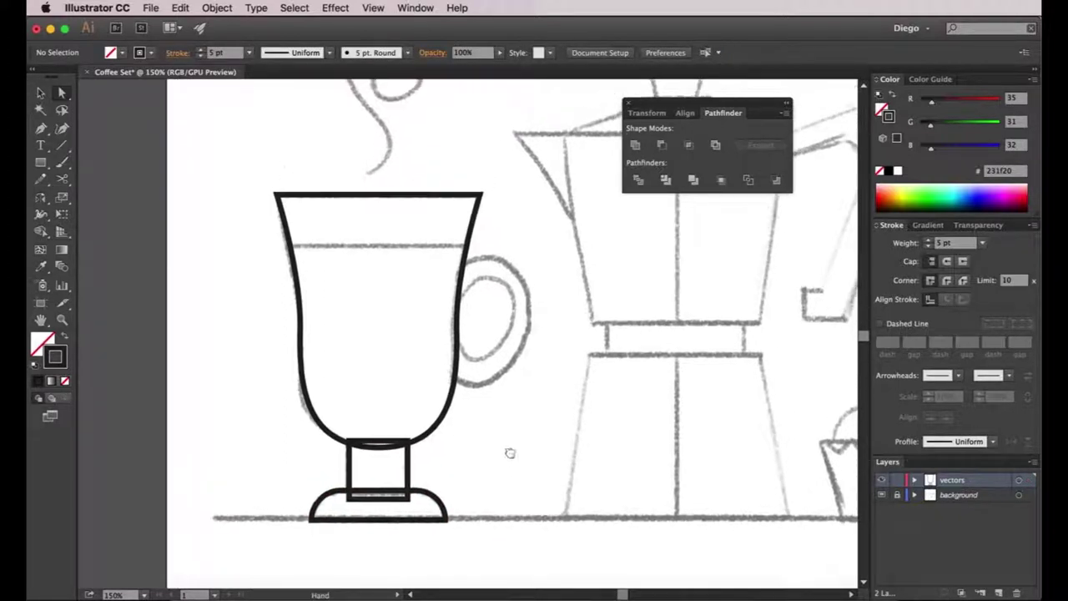
left_click(277, 196)
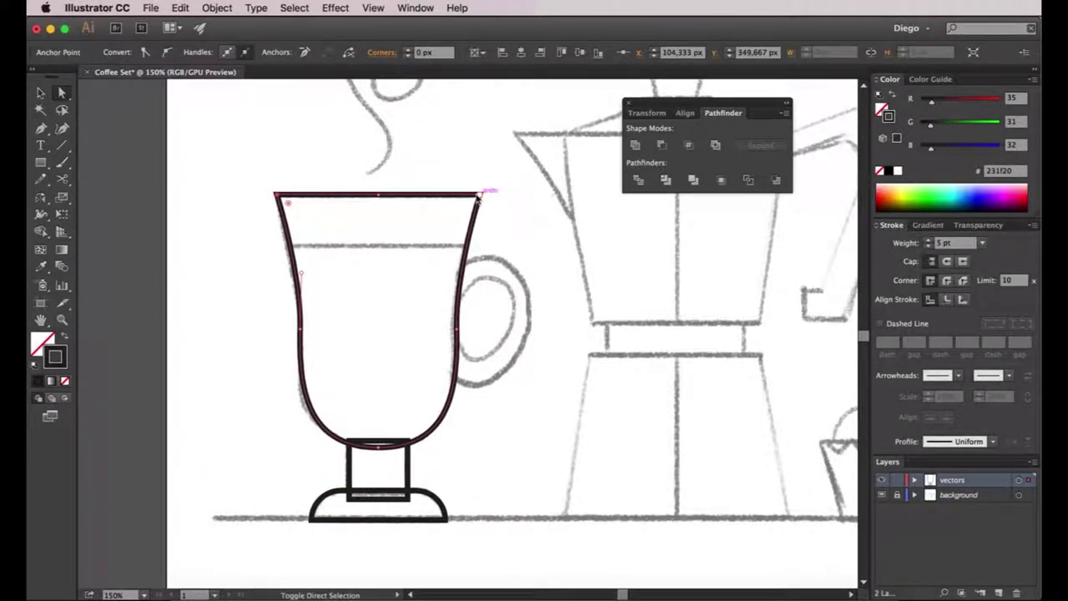
left_click(476, 200, "shift")
left_click_drag(471, 207, 465, 214)
left_click(516, 231)
- Offset the glass outline's path by -15 px with Miter joins to create an inner contour
scroll(500, 234, "right", 2)
scroll(501, 233, "down", 1)
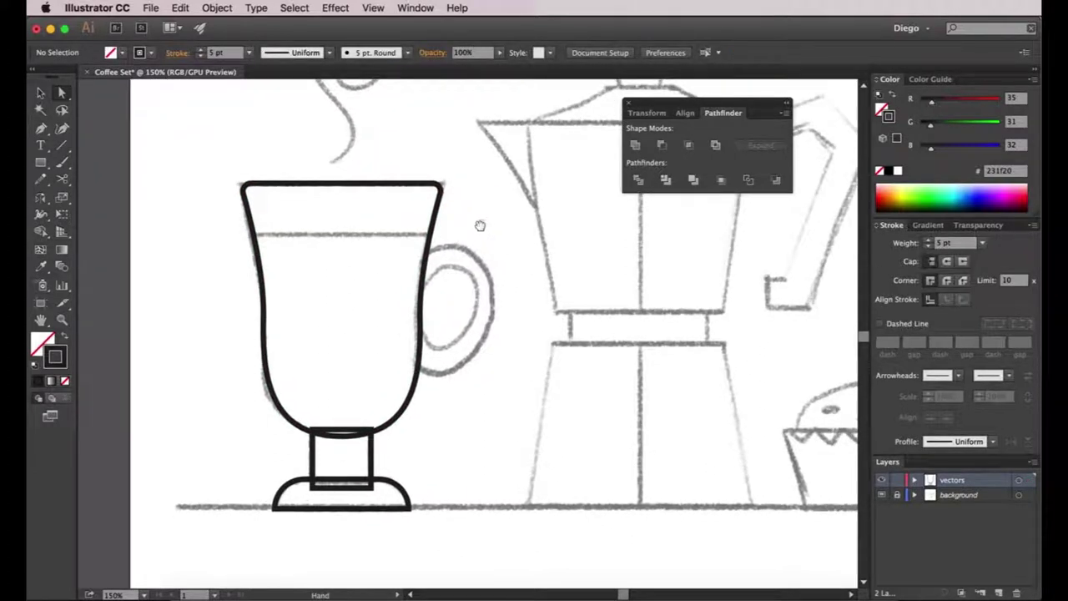
key("v")
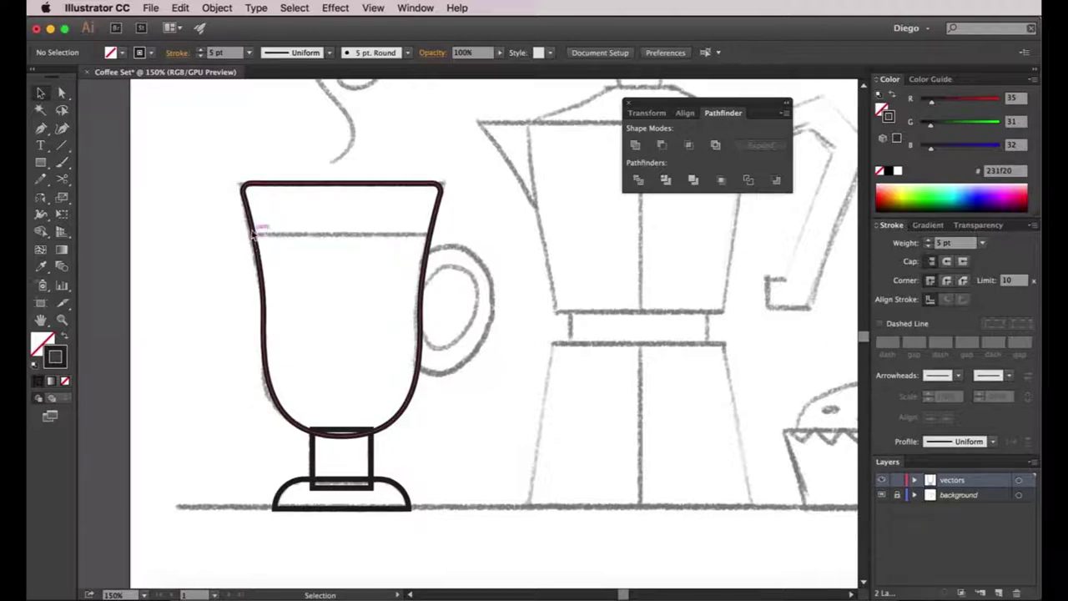
left_click(255, 237)
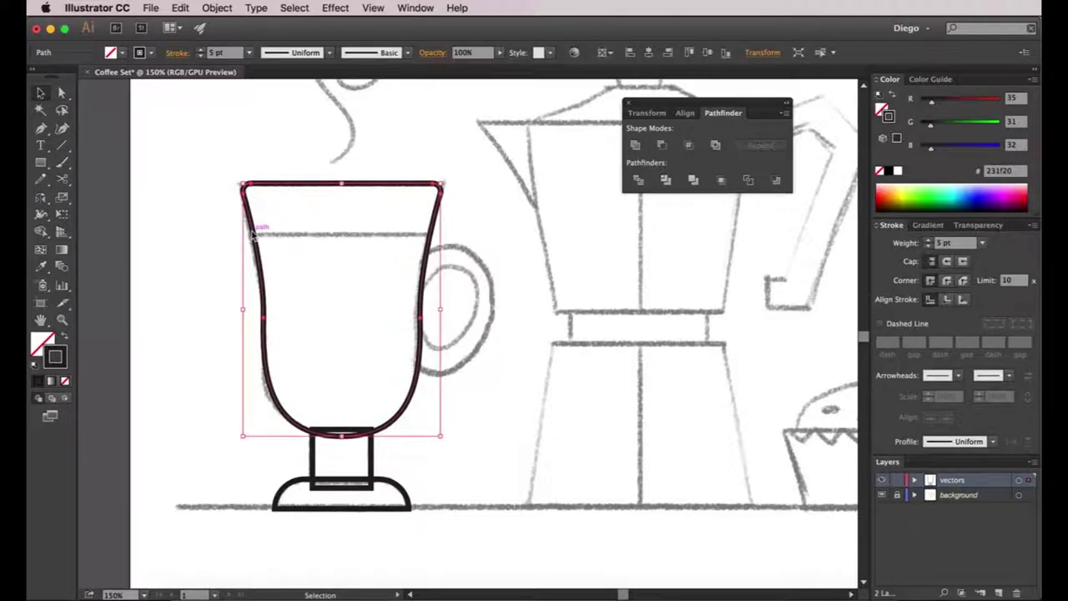
left_click(216, 8)
mouse_move(232, 272)
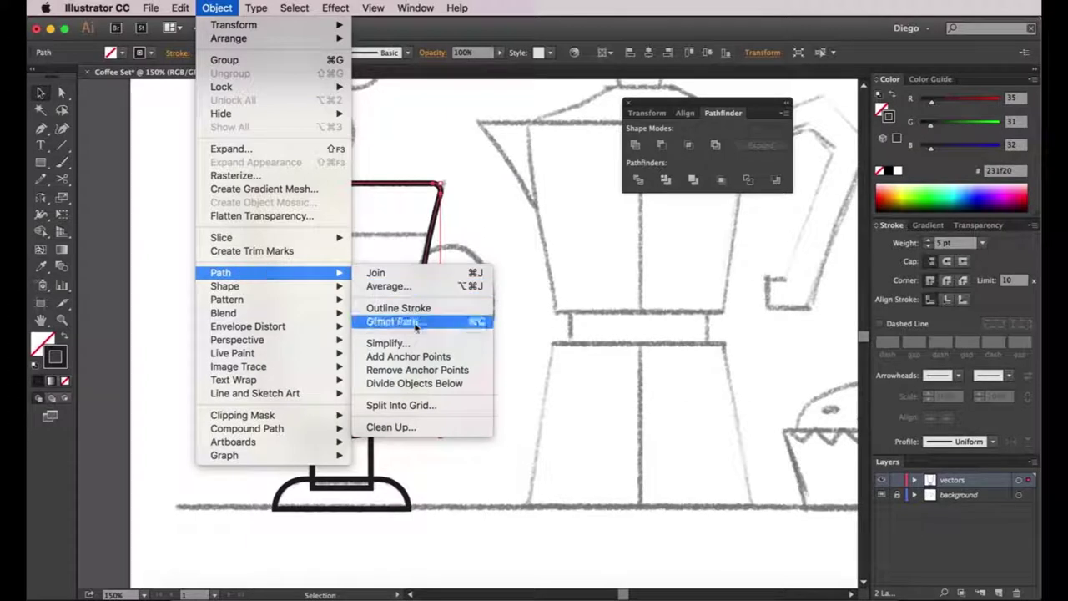
left_click(396, 321)
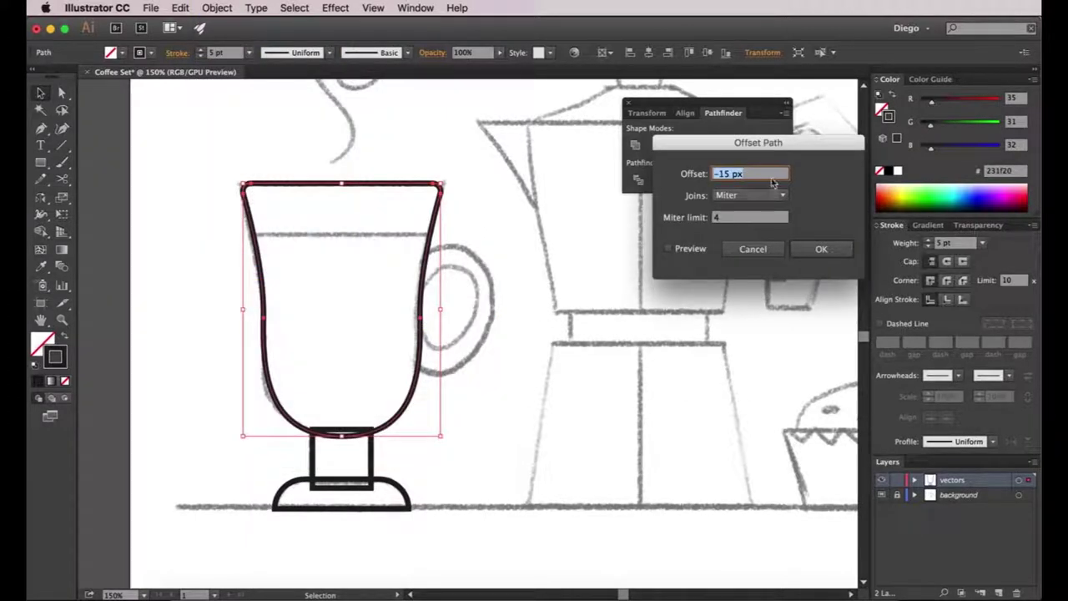
left_click_drag(743, 148, 669, 234)
left_click(649, 260)
left_click(596, 336)
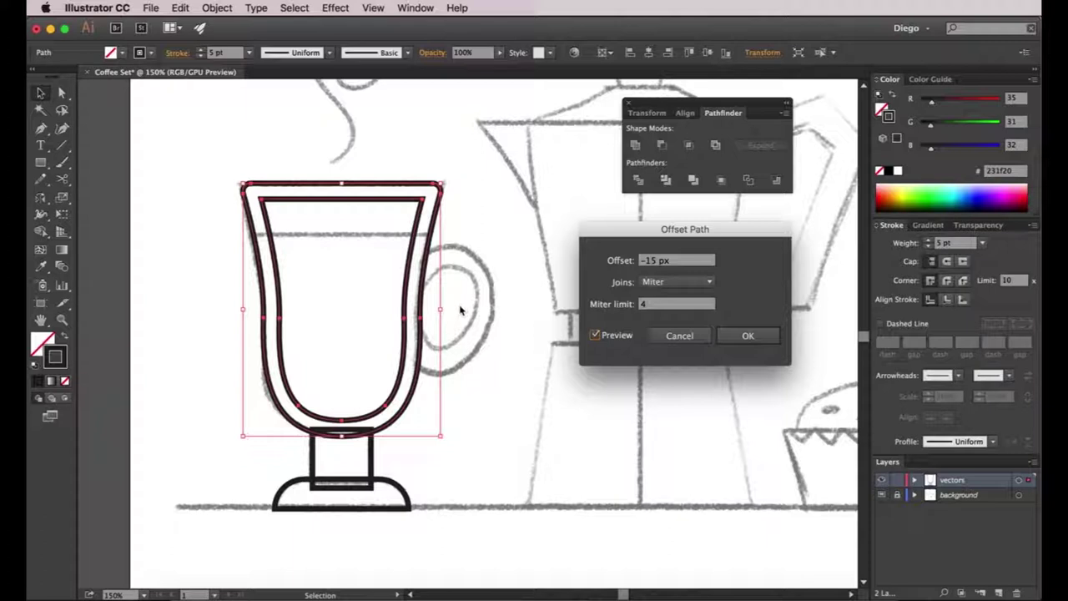
left_click(737, 335)
left_click(579, 333)
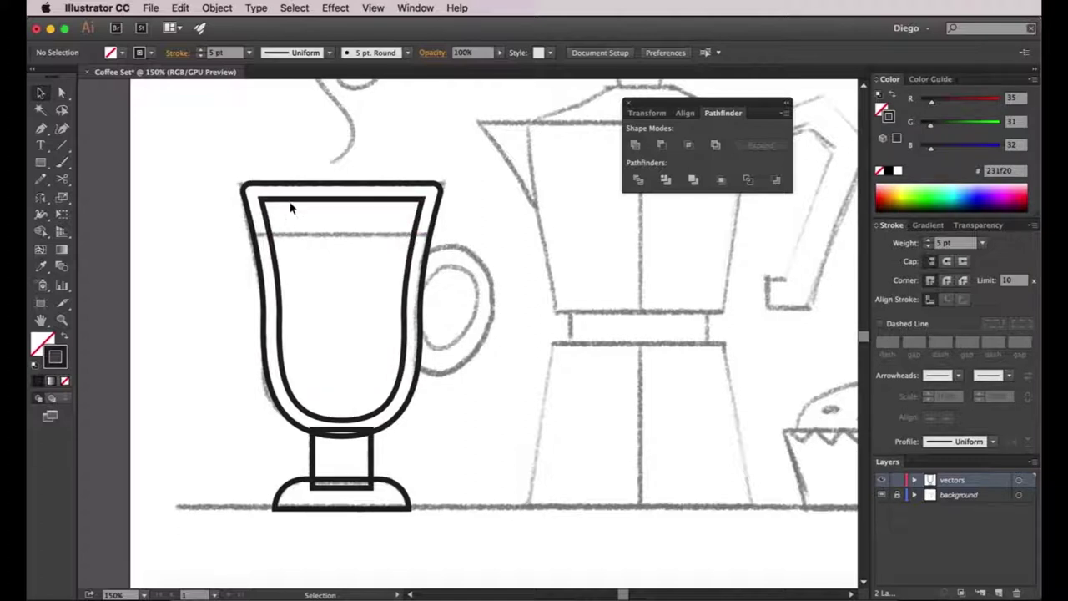
- Draw a straight horizontal line across the glass at the sketched coffee level, extending past both sides
left_click(62, 145)
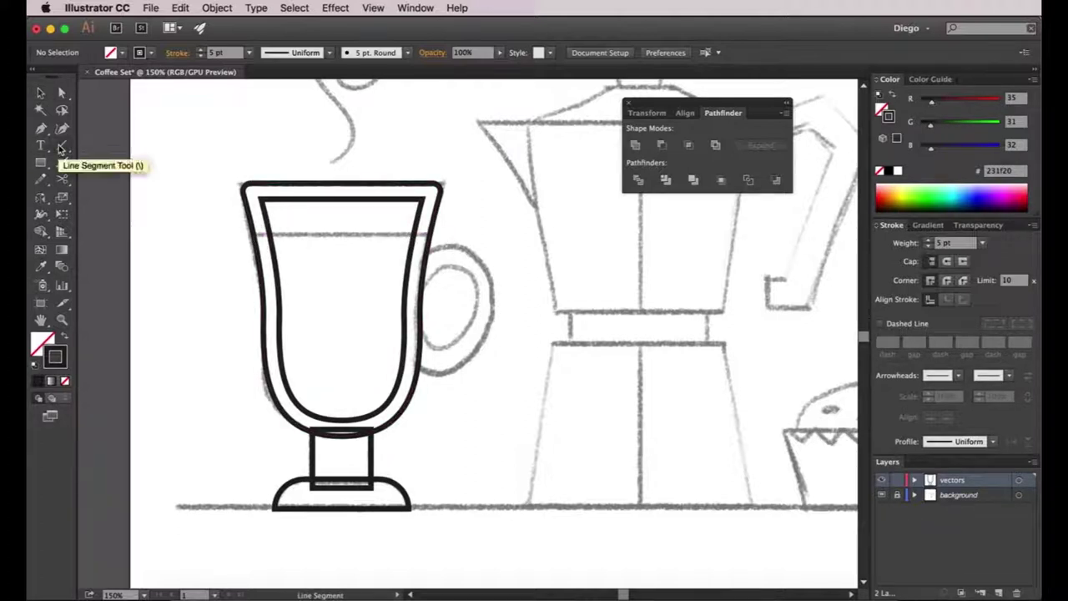
left_click_drag(236, 237, 464, 237)
key("a")
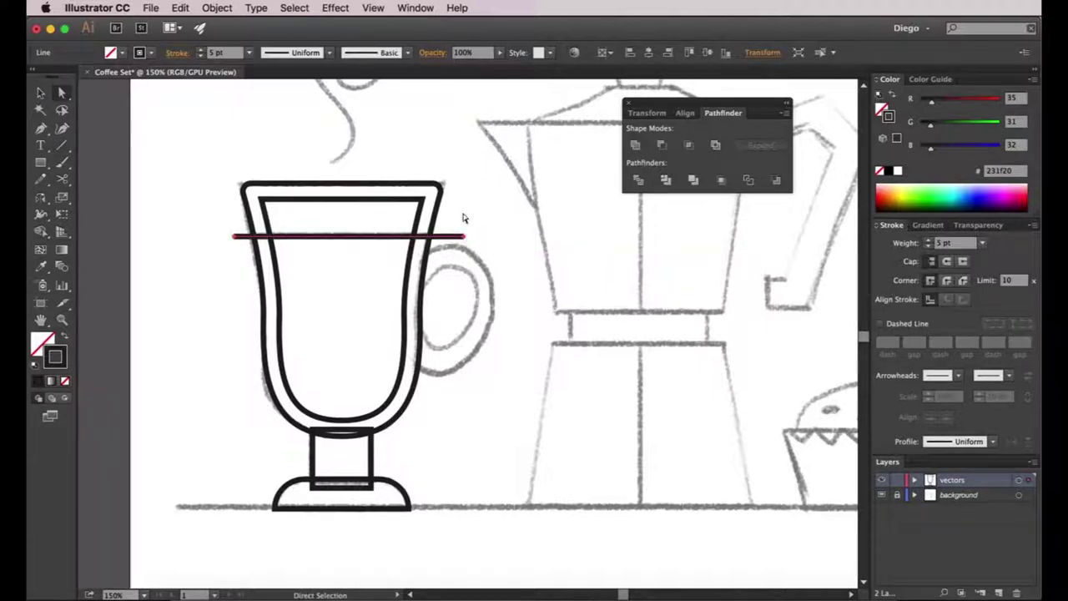
left_click(462, 216)
- Divide the inner contour along the horizontal coffee-level line with Pathfinder
key("v")
left_click(444, 238)
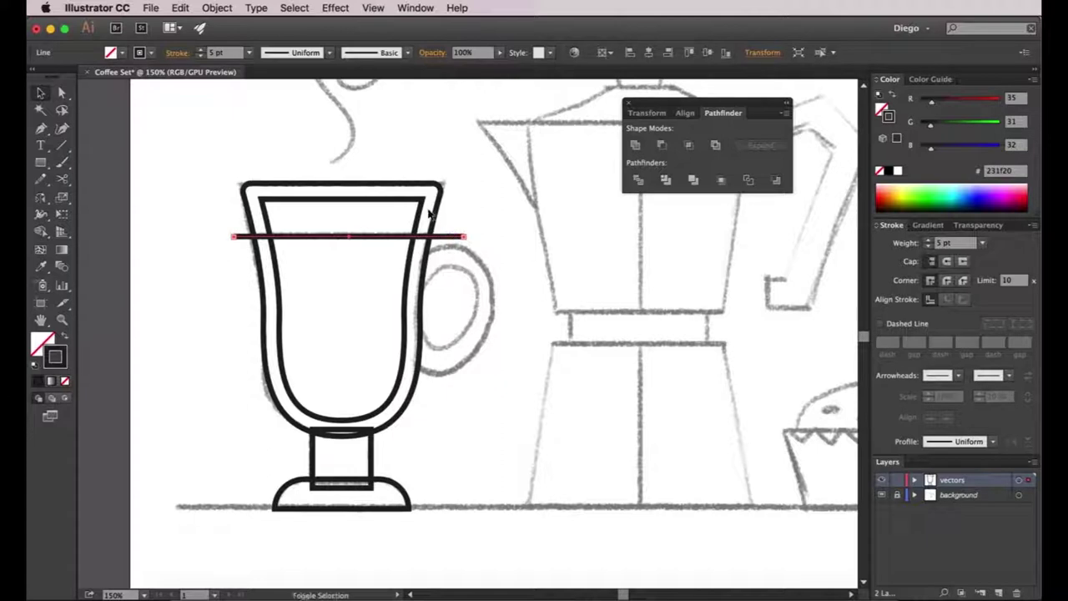
left_click(422, 210, "shift")
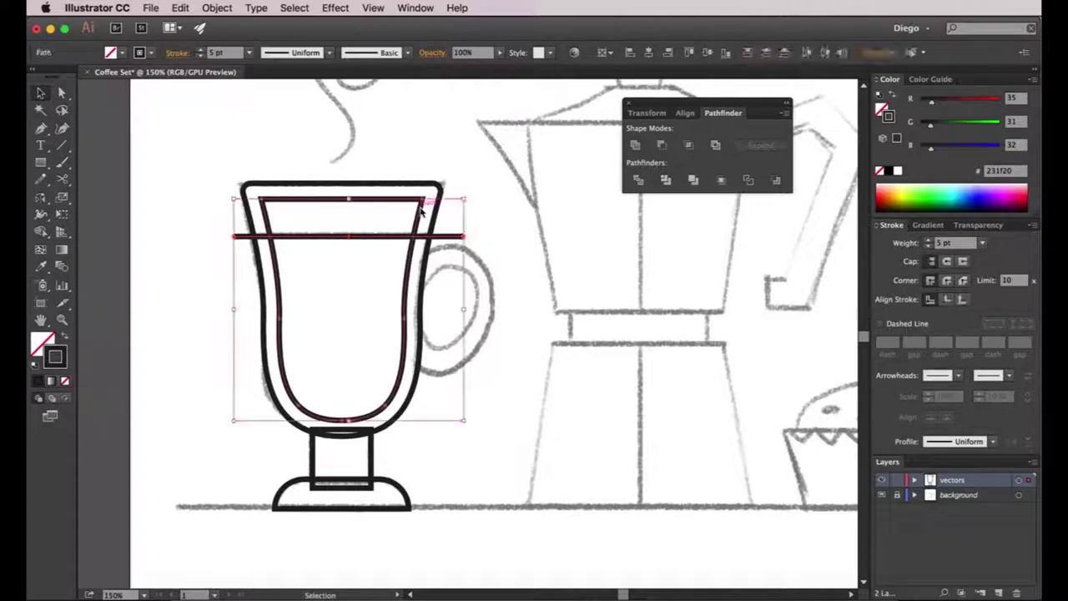
left_click(637, 181)
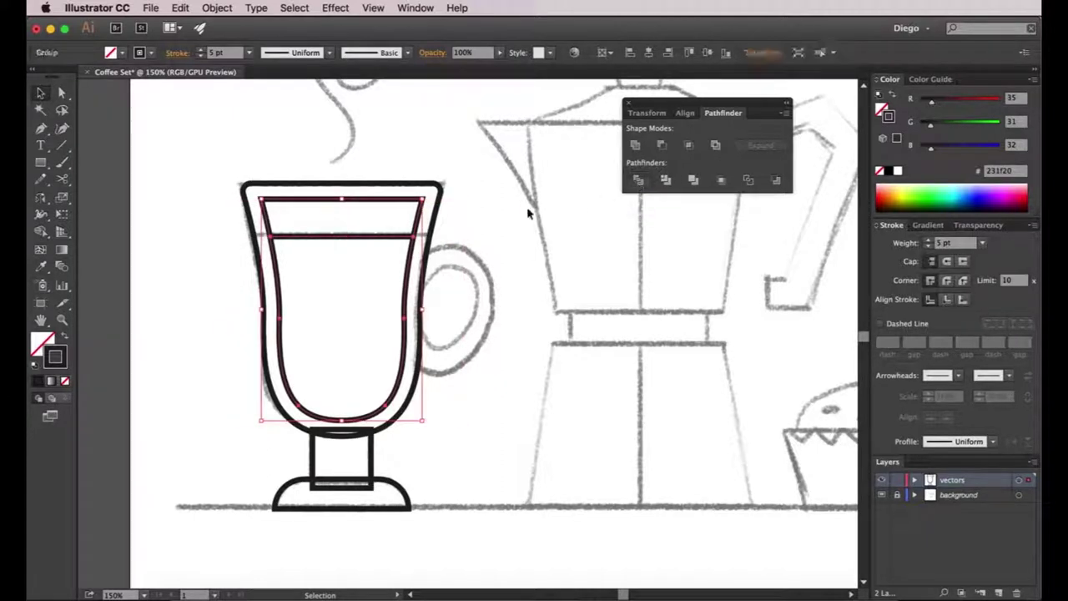
- Ungroup the divided inner contour and delete the piece above the coffee level
left_click(510, 218)
left_click(412, 257)
right_click(412, 257)
left_click(436, 335)
left_click(509, 294)
left_click(421, 219)
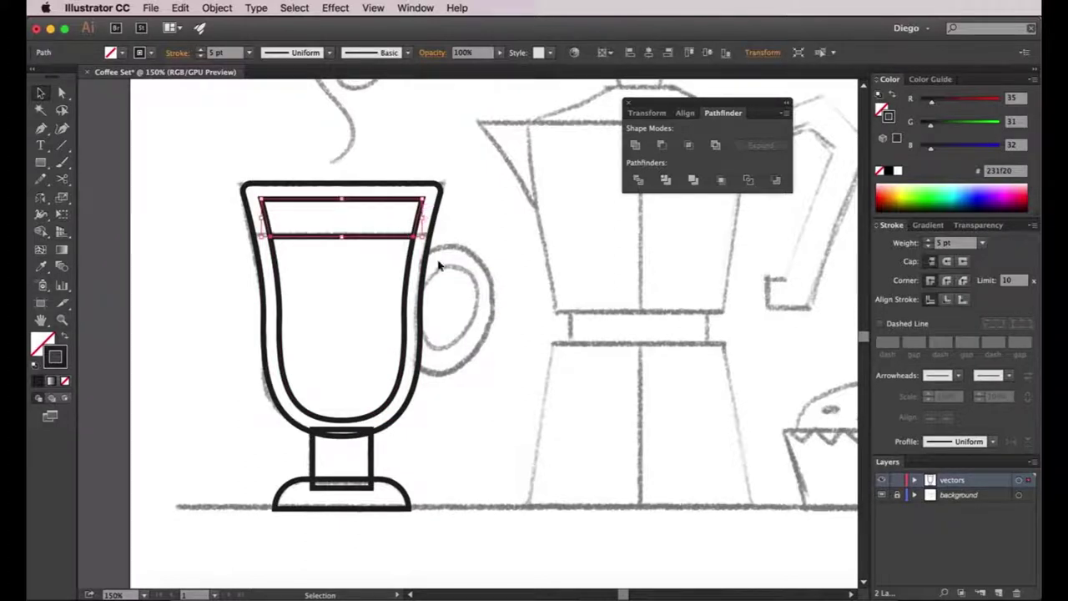
key("Delete")
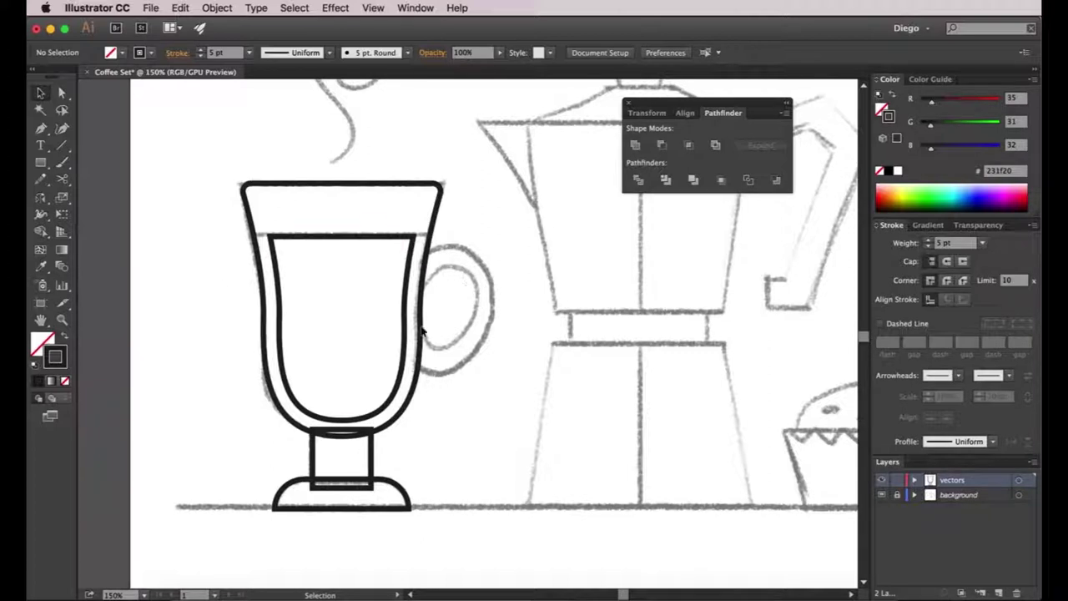
- Trim the stem's top to the bowl's curved bottom with Pathfinder's Minus Front, keeping the bowl outline
left_click(399, 415)
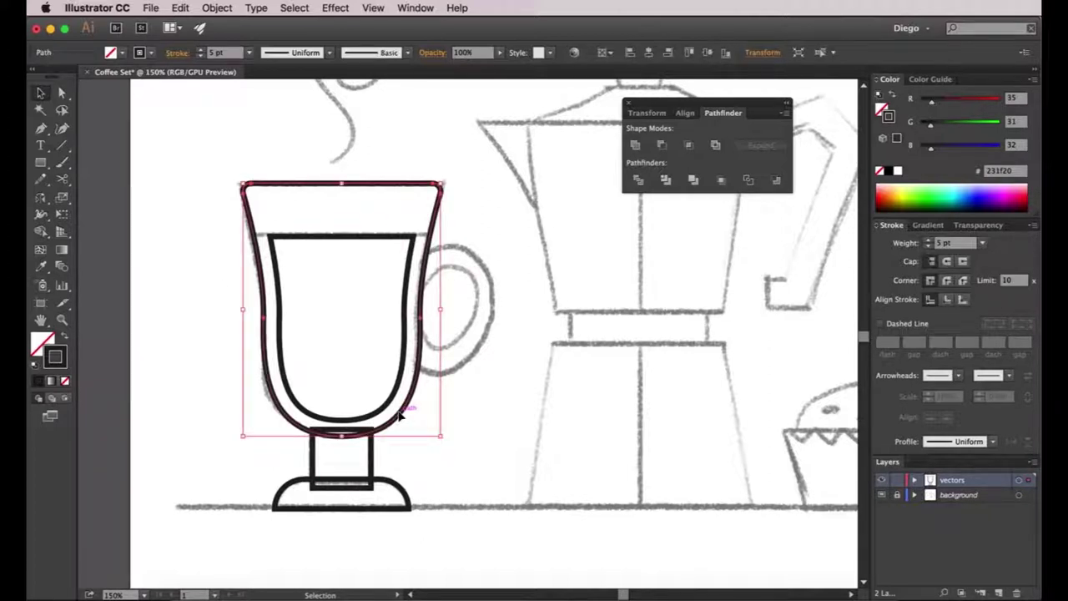
key("a")
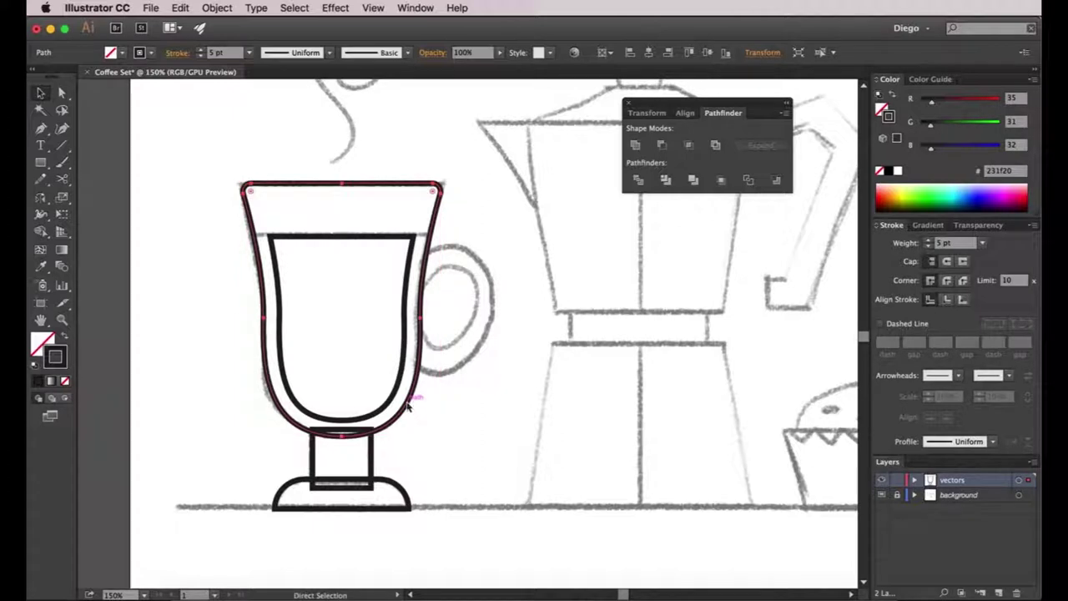
key("v")
left_click(377, 424)
left_click(372, 450)
key("a")
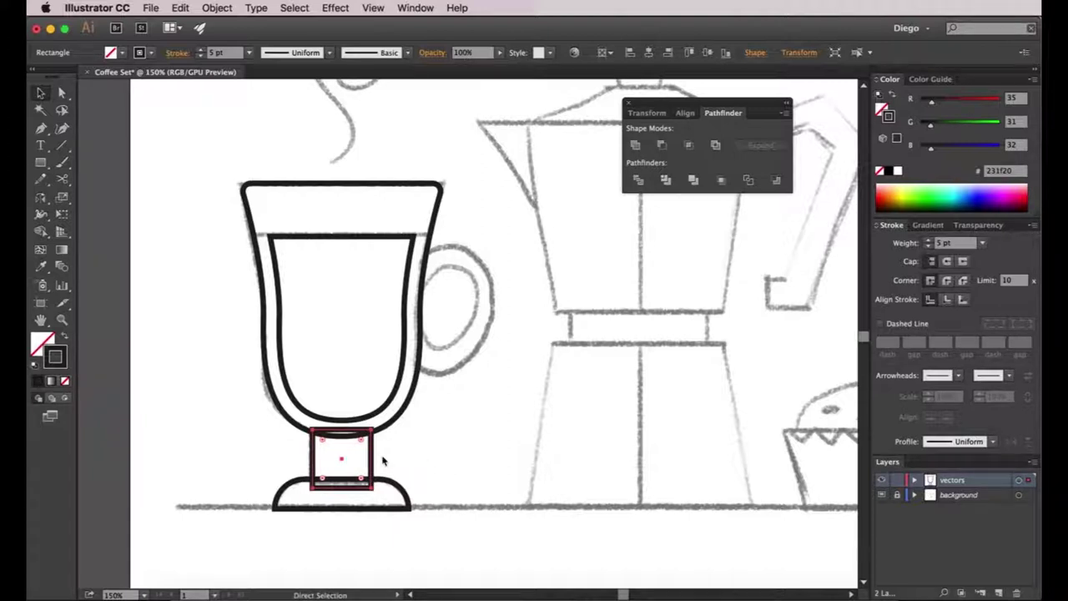
key("v")
left_click(375, 425)
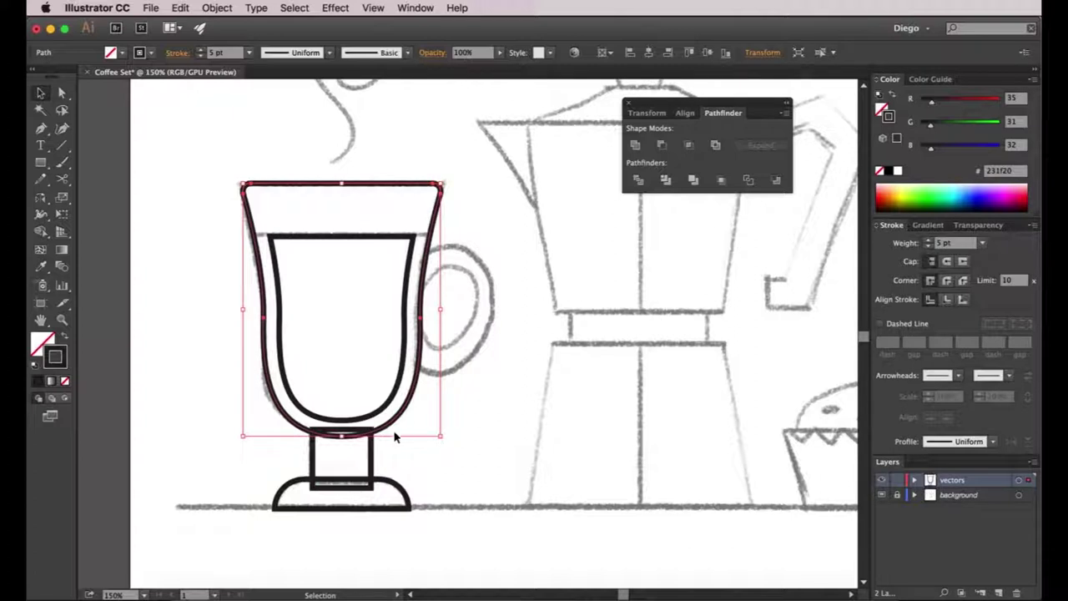
left_click(372, 464, "shift")
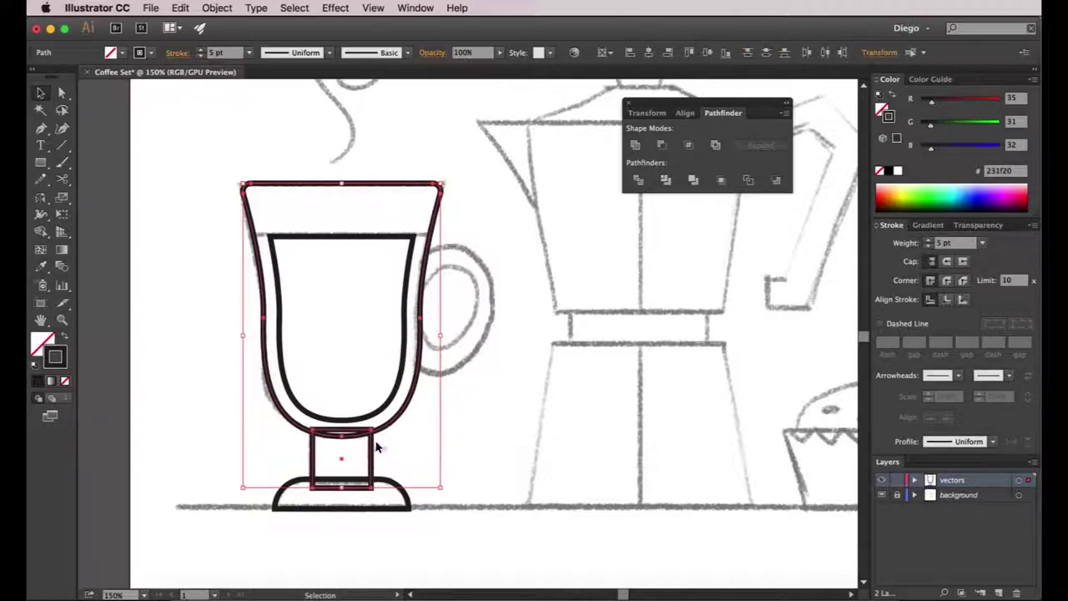
left_click(668, 147)
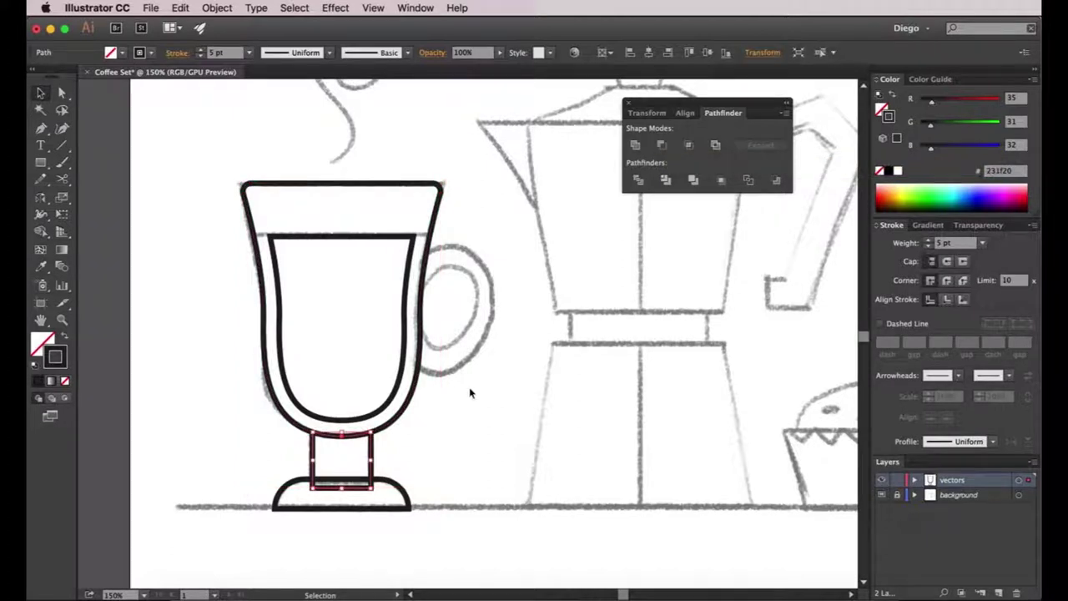
left_click(472, 393)
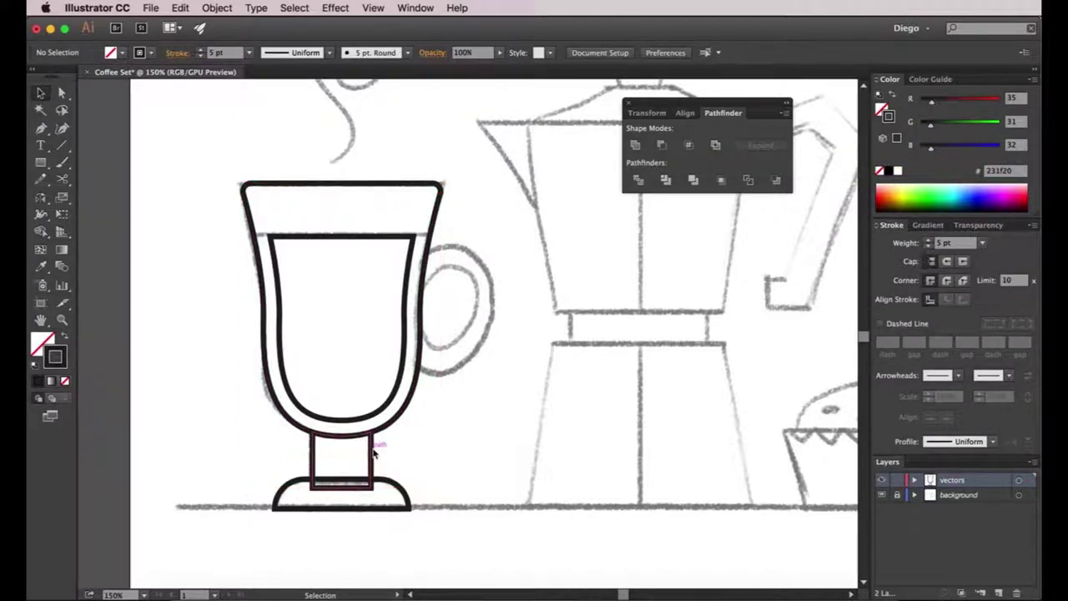
- Raise the stem's bottom edge so it lines up with the top edge of the base
left_click(398, 487)
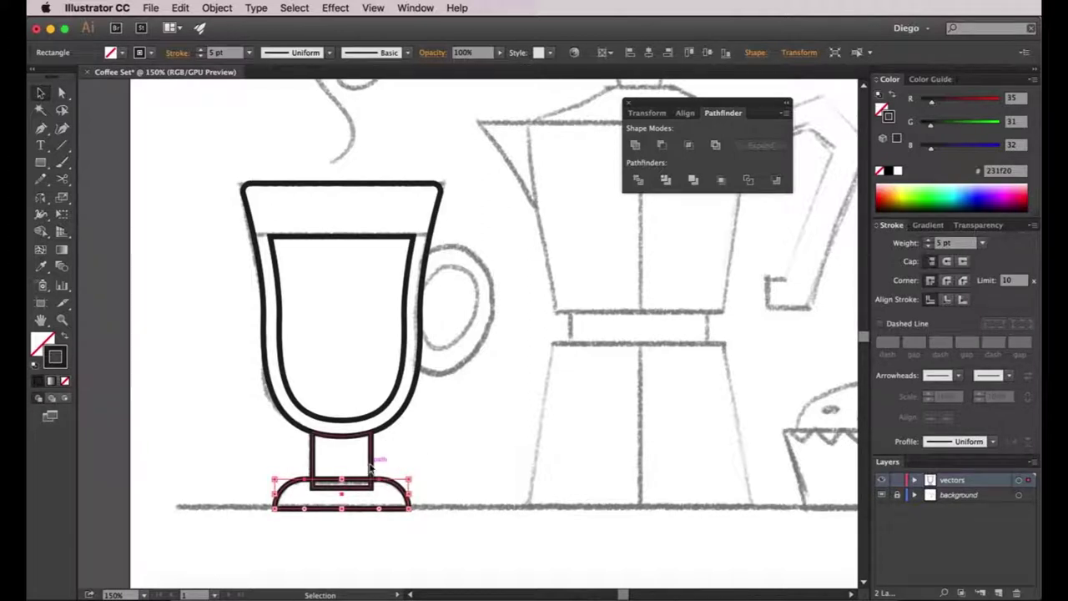
key("a")
left_click(321, 486)
scroll(334, 495, "up", 2)
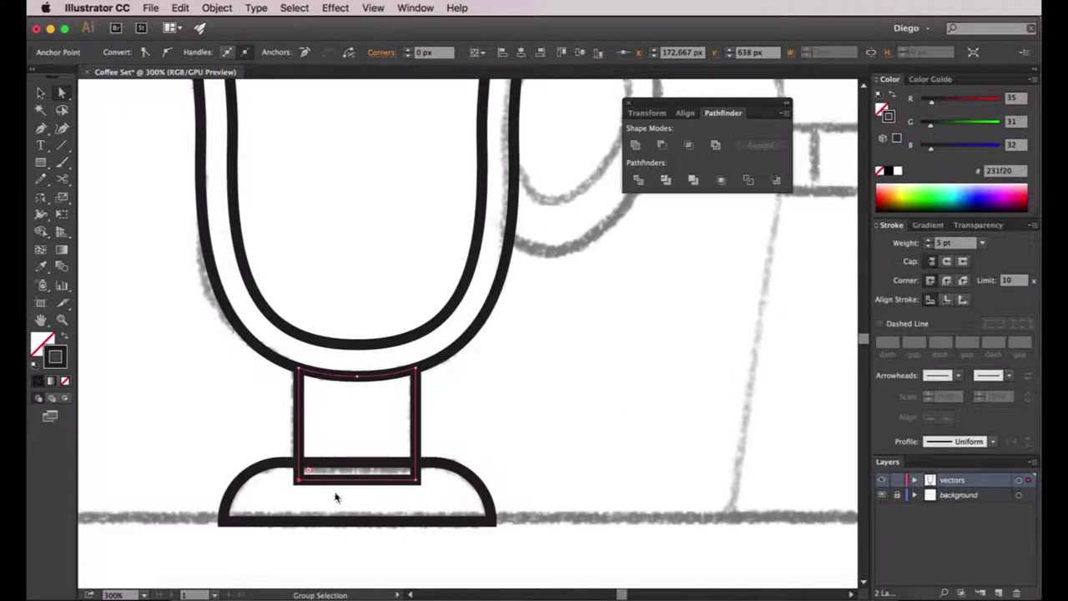
left_click_drag(420, 482, 417, 461)
left_click(554, 449)
- Draw an upright ellipse over the sketched handle's outer edge, overlapping the glass's side
scroll(554, 449, "down", 3)
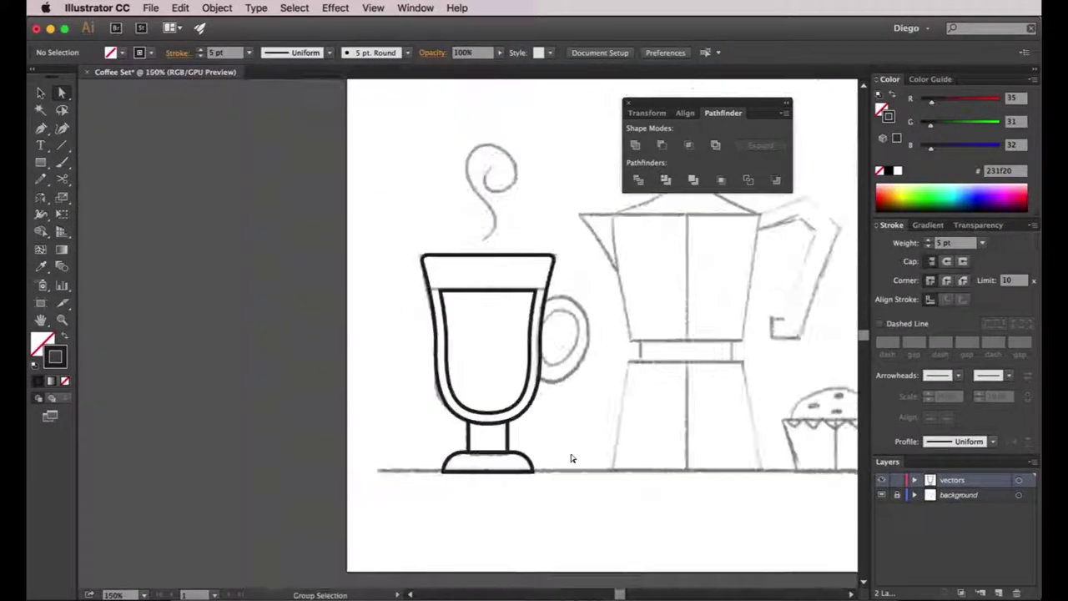
left_click_drag(626, 447, 566, 433)
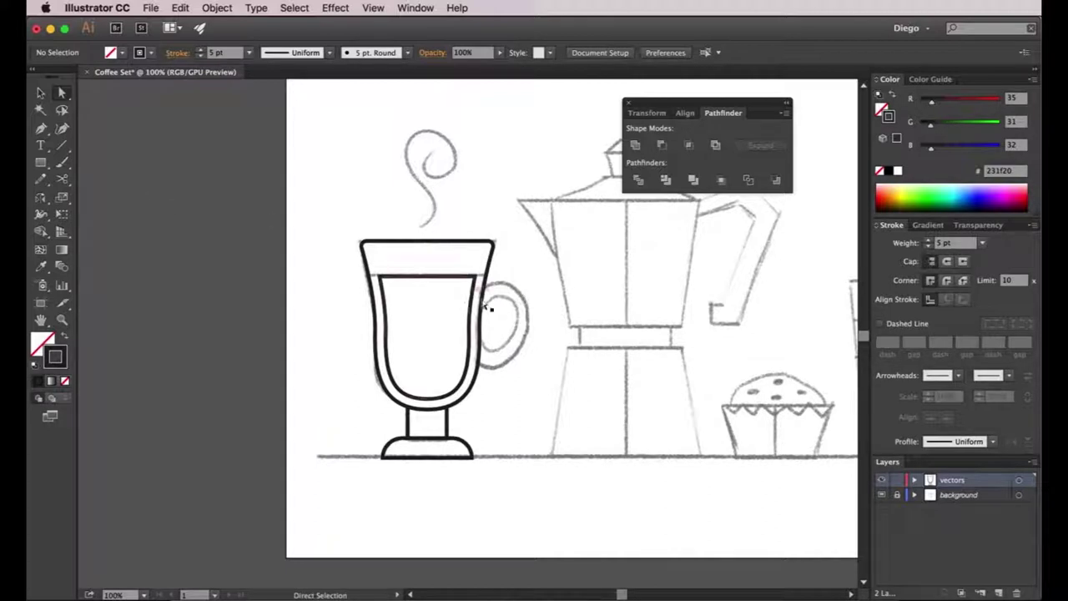
left_click_drag(40, 162, 74, 199)
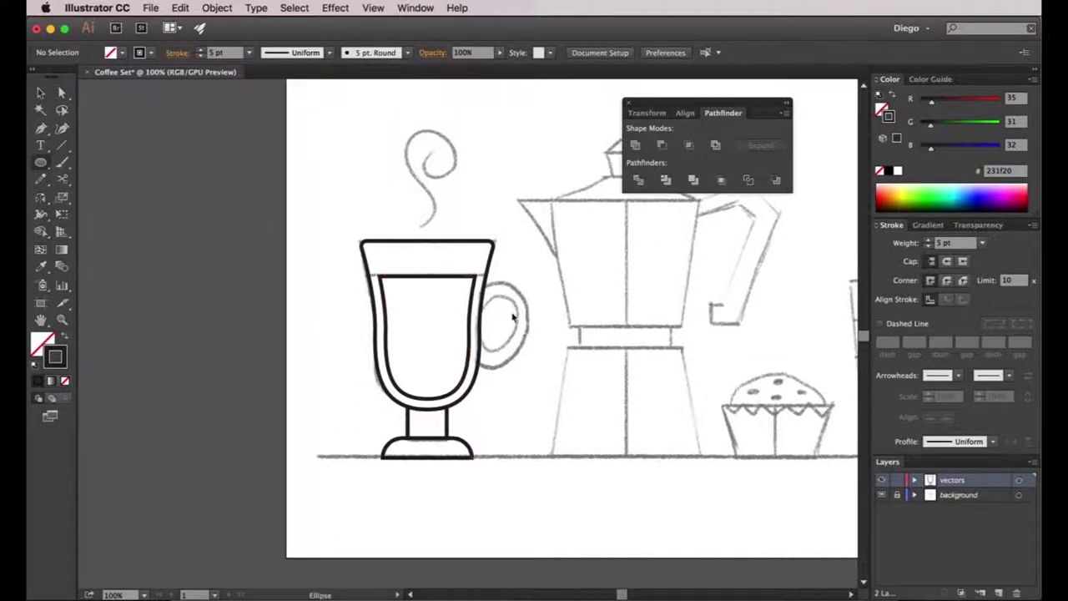
scroll(501, 313, "up", 2)
mouse_move(451, 258)
left_mouse_down()
mouse_move(528, 334)
mouse_move(566, 423)
left_mouse_up()
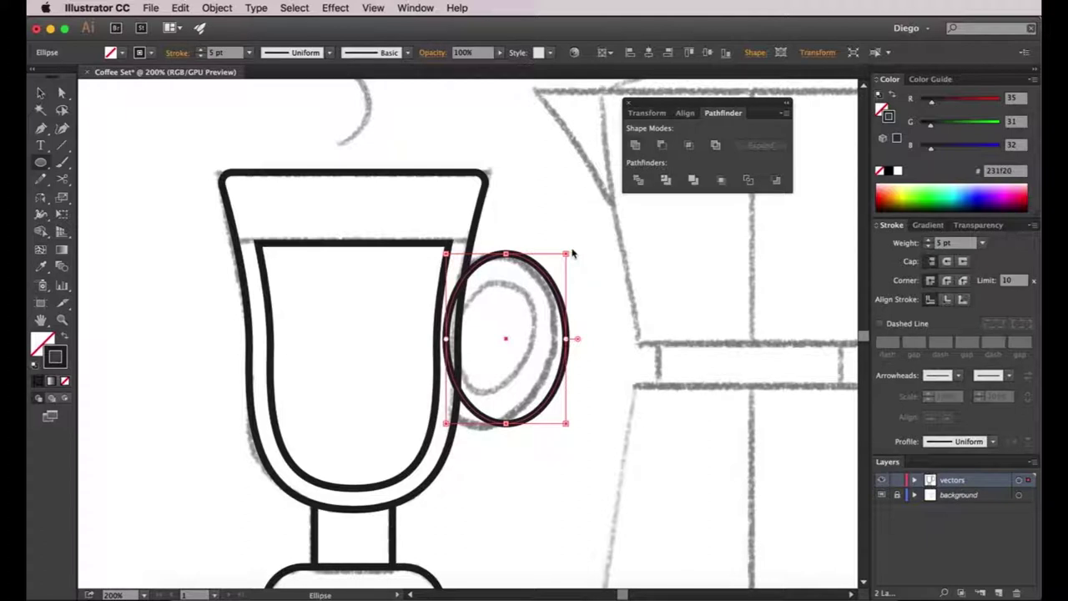
- Rotate the handle ellipse slightly clockwise and shift it toward the glass to match the sketched outer edge
left_click_drag(572, 253, 582, 270)
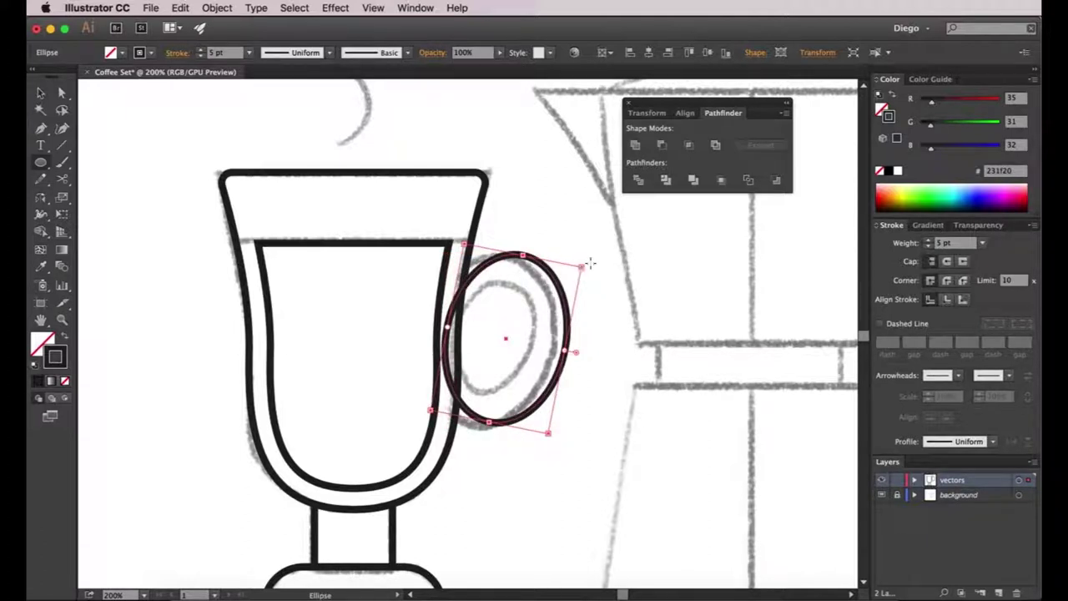
key("v")
left_click_drag(556, 283, 544, 284)
left_click(603, 310)
- Fit the handle ellipse to the sketched outer edge, and create its inner edge with Offset Path at -15 px
left_click(551, 296)
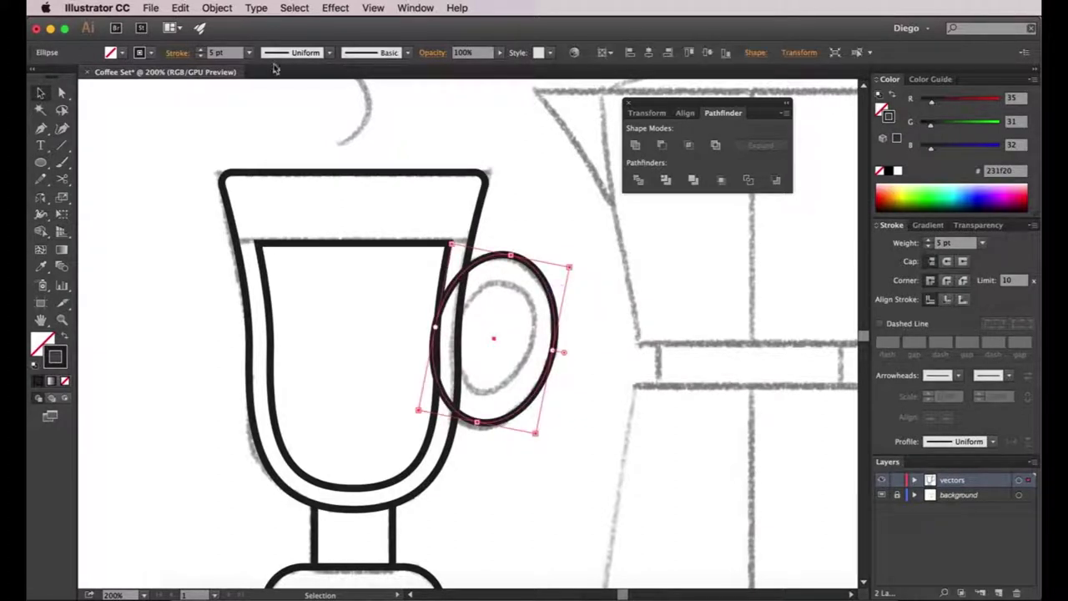
left_click(217, 8)
mouse_move(221, 272)
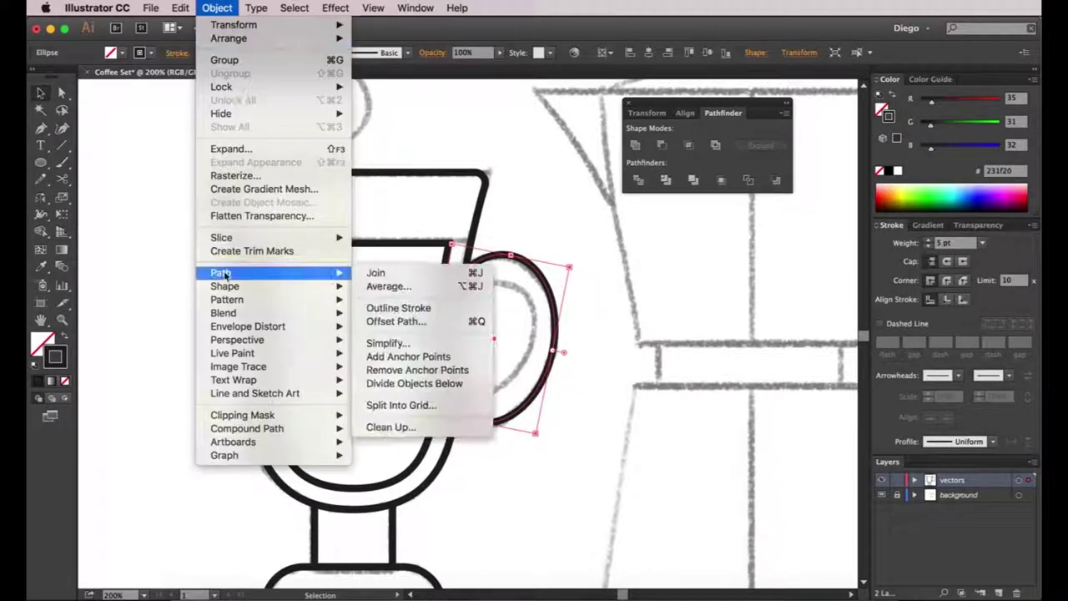
left_click(401, 321)
left_click(625, 335)
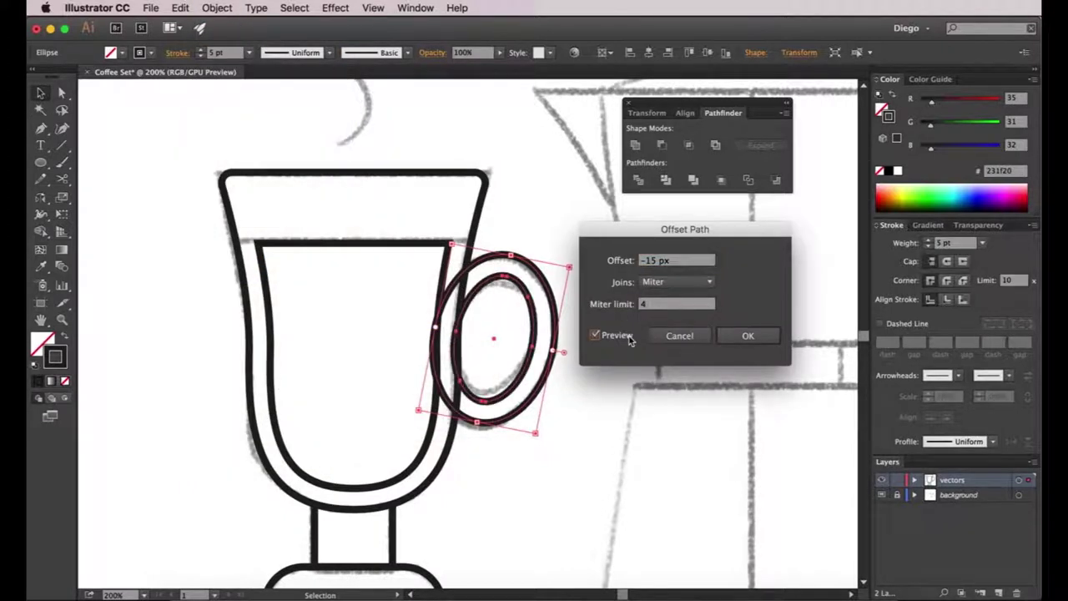
left_click(665, 266)
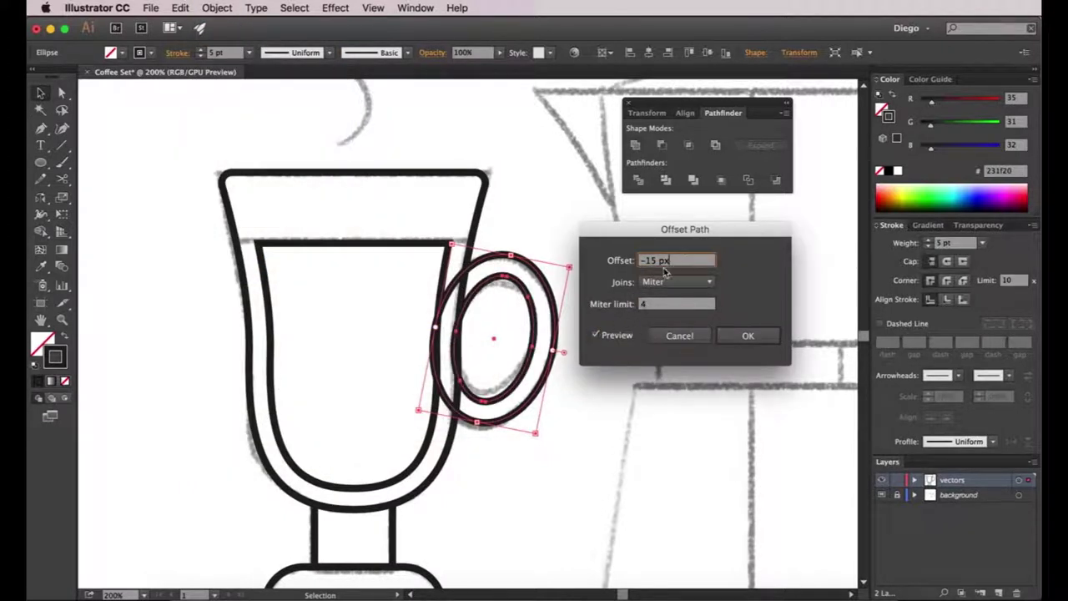
left_click(748, 334)
left_click(587, 323)
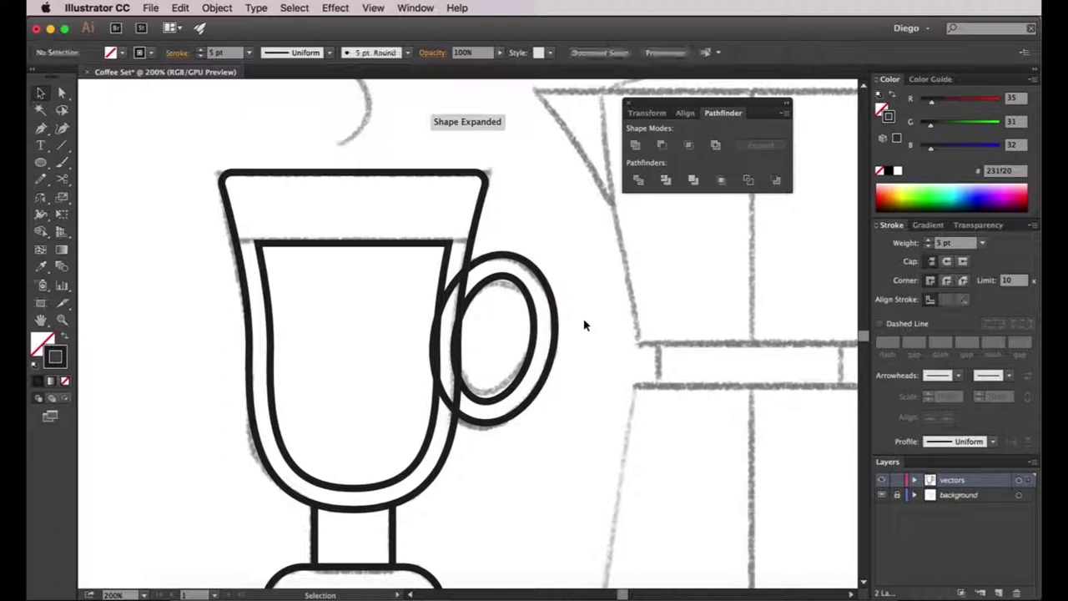
- Combine the handle's outer and inner ellipses into one ring-shaped compound path using Pathfinder's Exclude
left_click(544, 335)
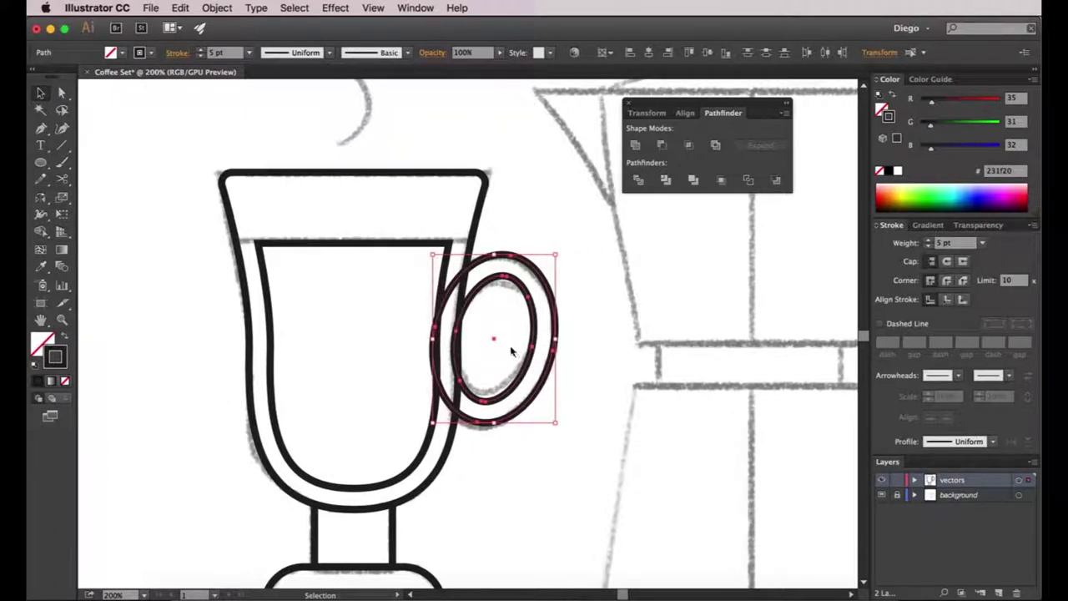
left_click(715, 146)
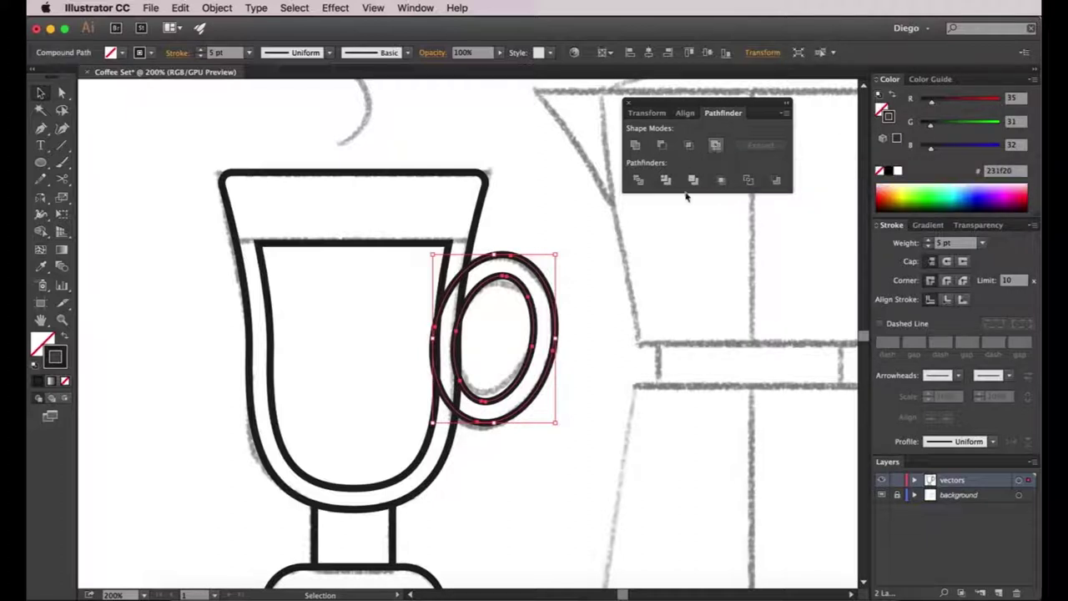
left_click(643, 363)
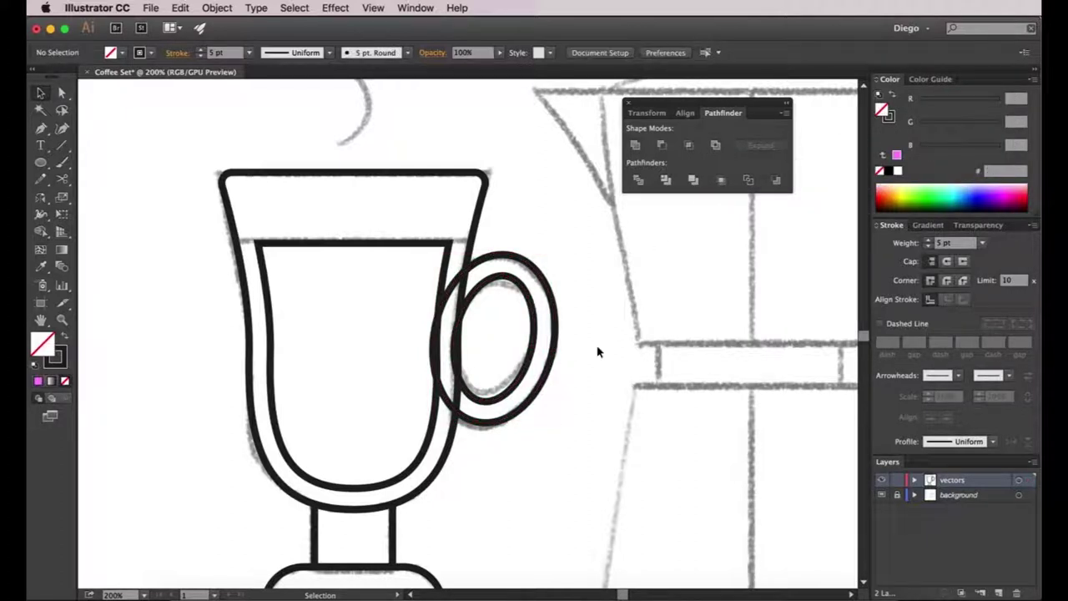
- Trim the handle ring where it overlaps the glass using Minus Front with a copy of the glass, keeping the glass outline
left_click(482, 201)
key("a")
key("v")
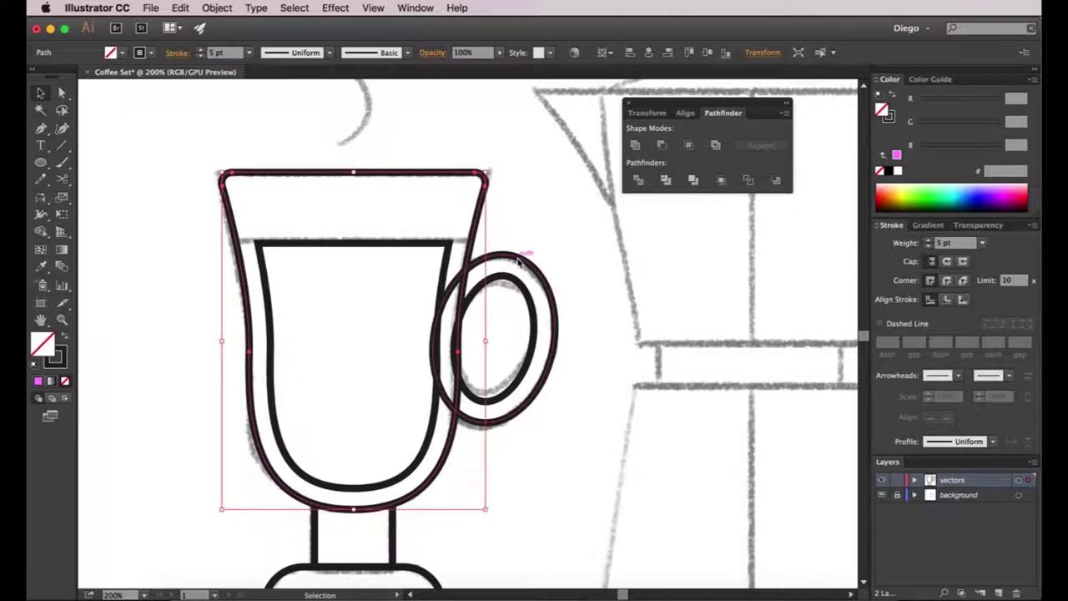
left_click(519, 263)
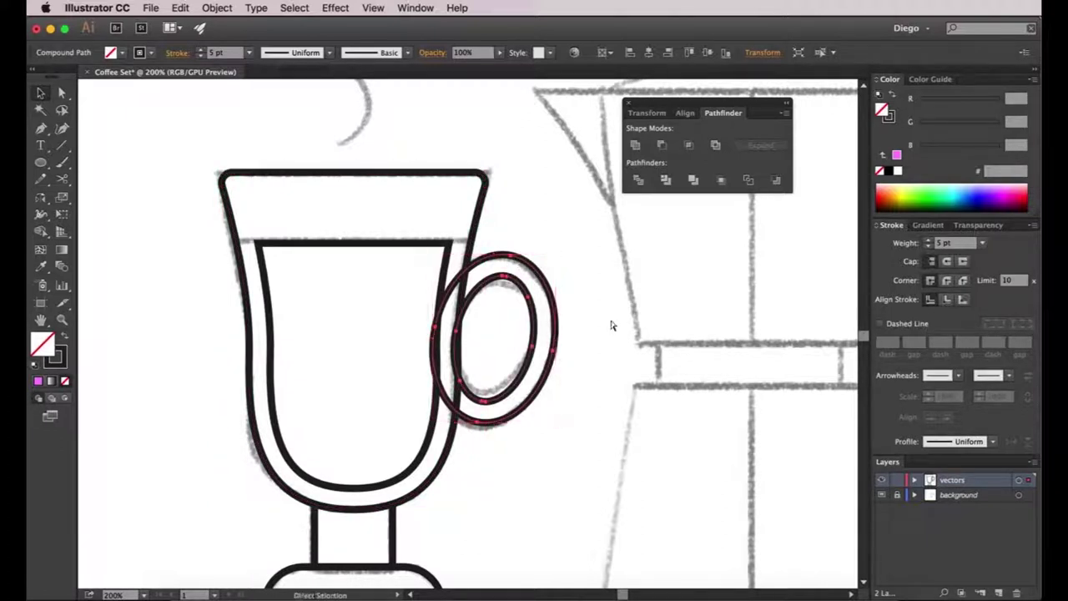
key("super+f")
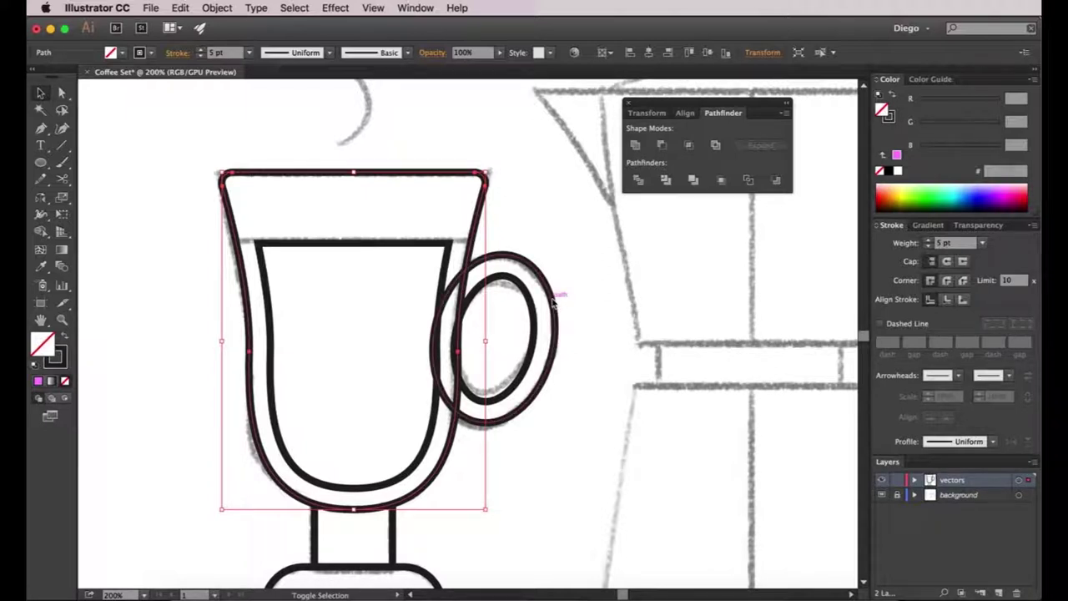
left_click(552, 302, "shift")
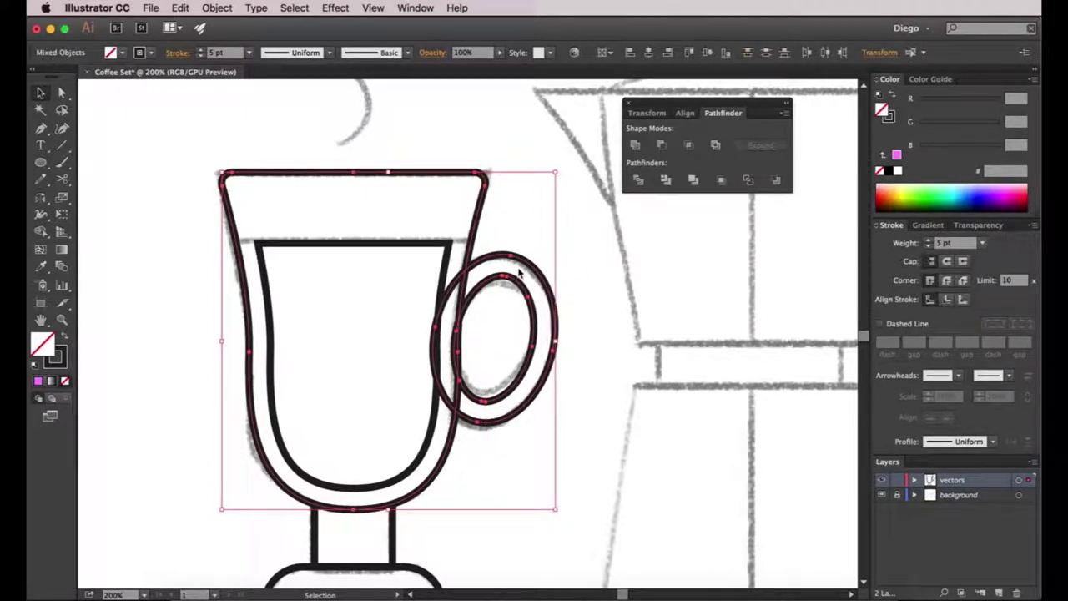
left_click(662, 147)
left_click(626, 344)
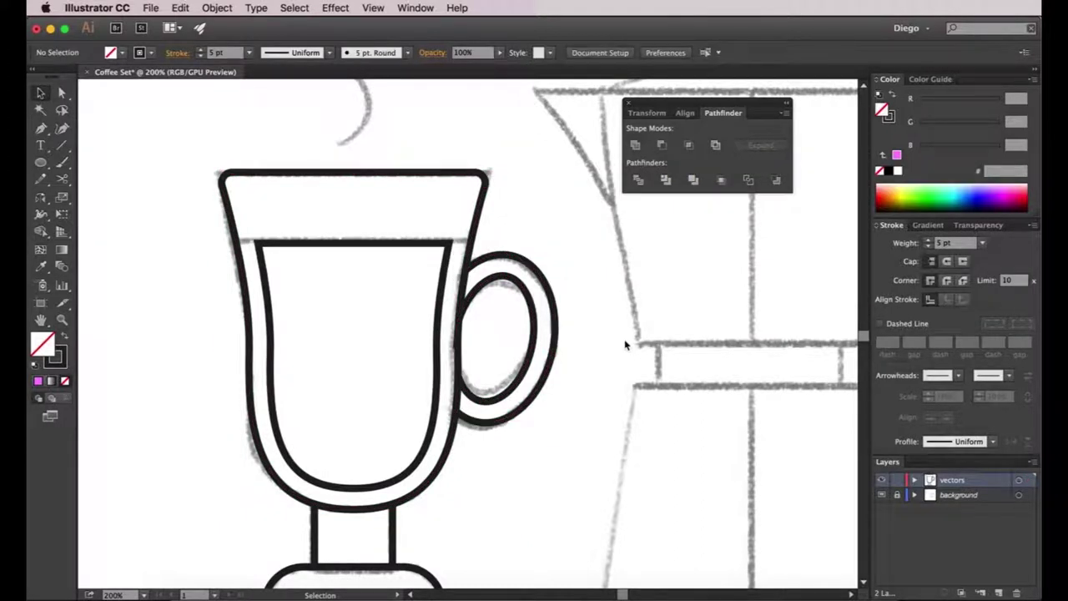
- Trace the left half of the moka pot's upper body as a closed straight-sided Pen shape about 110 px wide along the top
key("super+minus")
left_click_drag(649, 359, 451, 363)
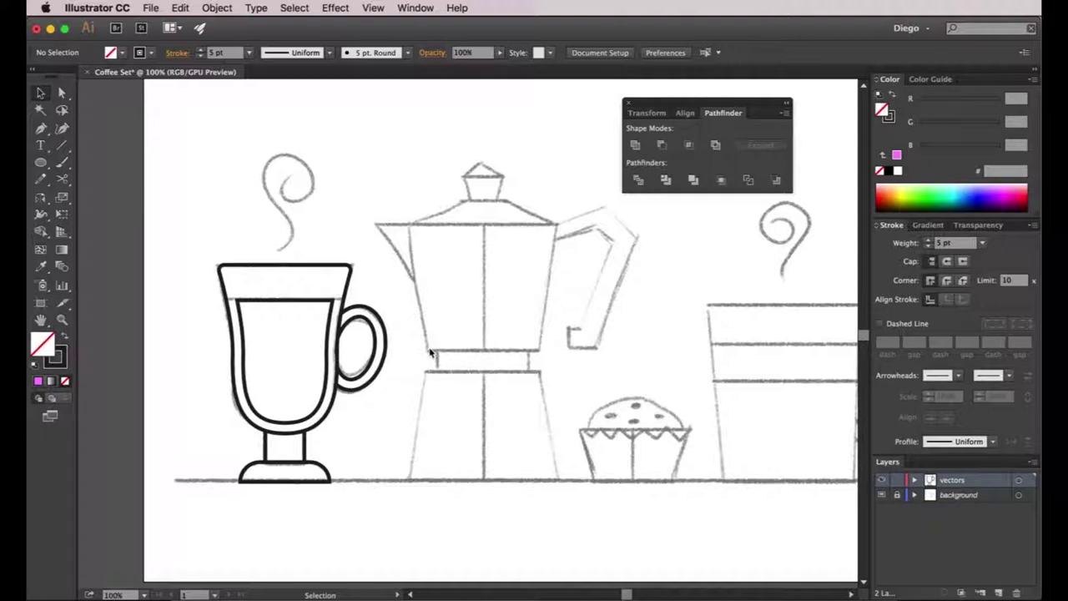
left_click(41, 128)
key("super+plus")
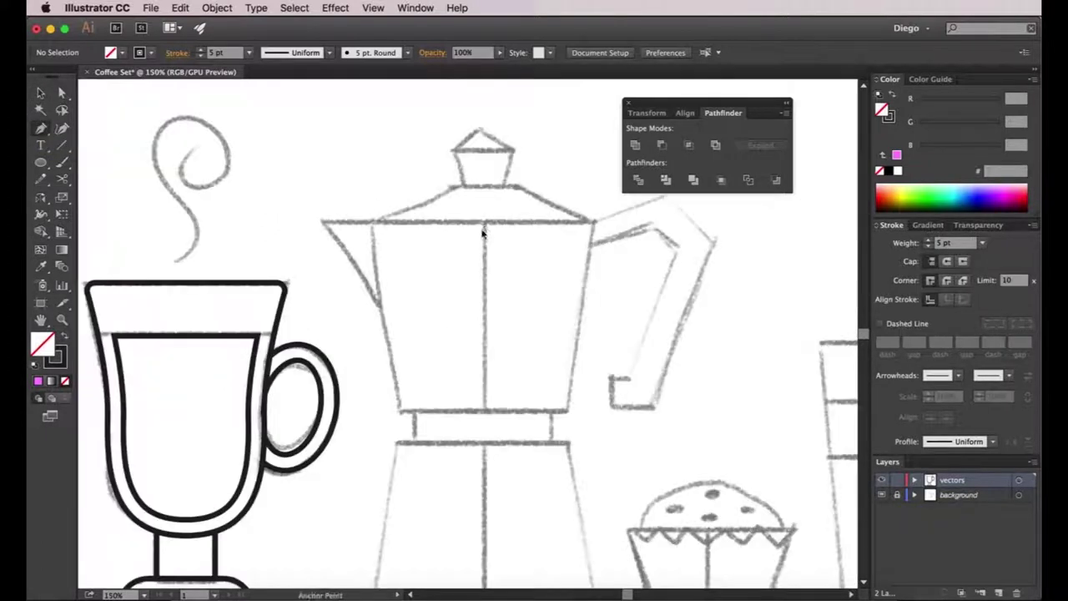
left_click(485, 222)
left_click(485, 409)
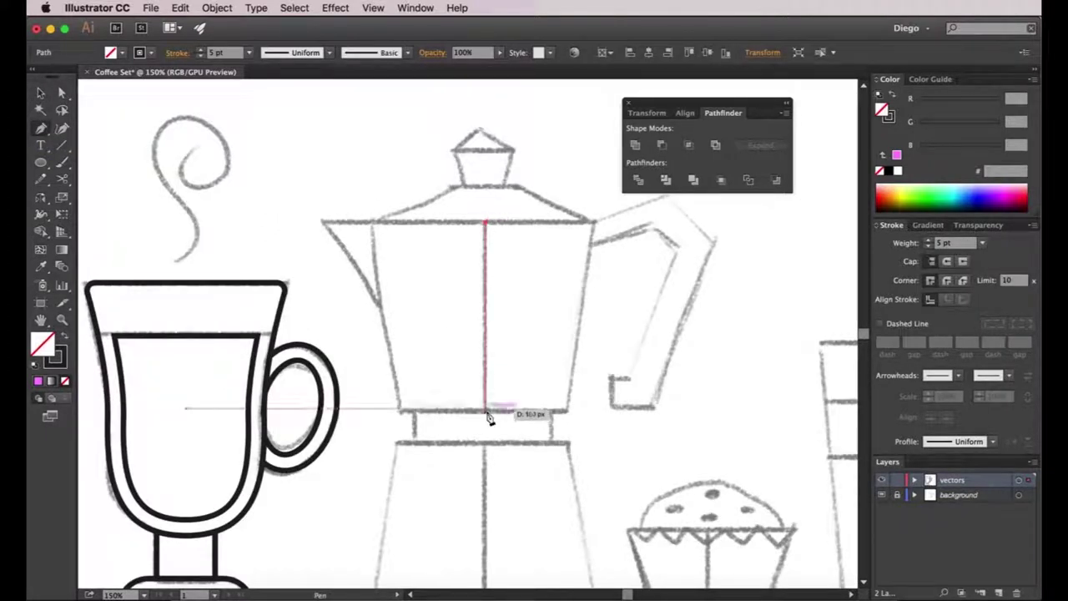
left_click(402, 409)
left_click(369, 223)
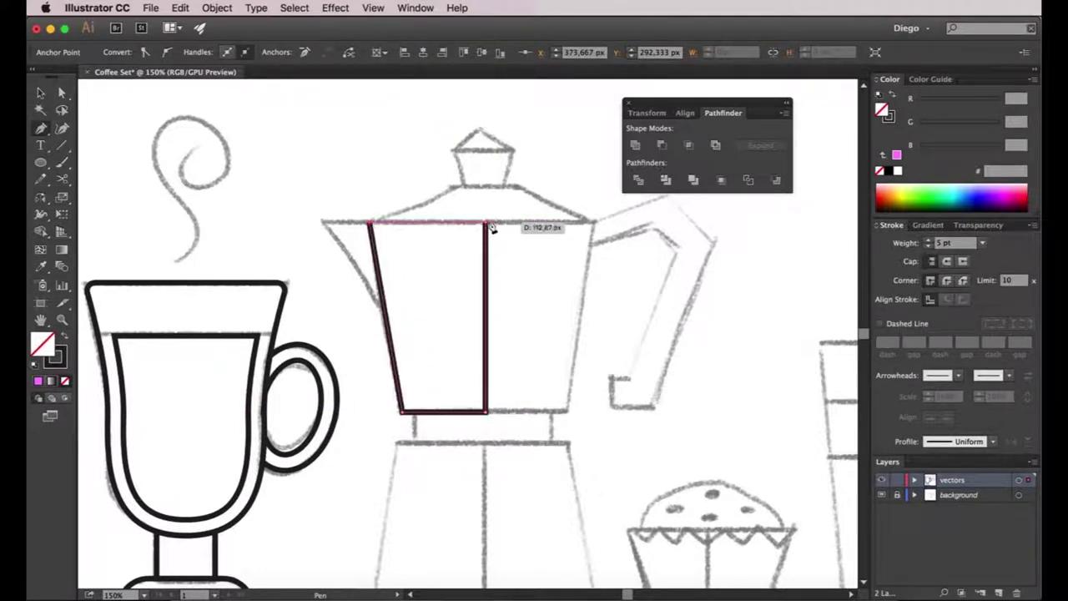
left_click(486, 223)
key("a")
left_click(539, 303)
left_click_drag(539, 303, 524, 300)
left_click_drag(295, 259, 274, 186)
- Trace the left half of the moka pot's lower body as a closed Pen shape ending on the centre line and tabletop line
left_click(41, 129)
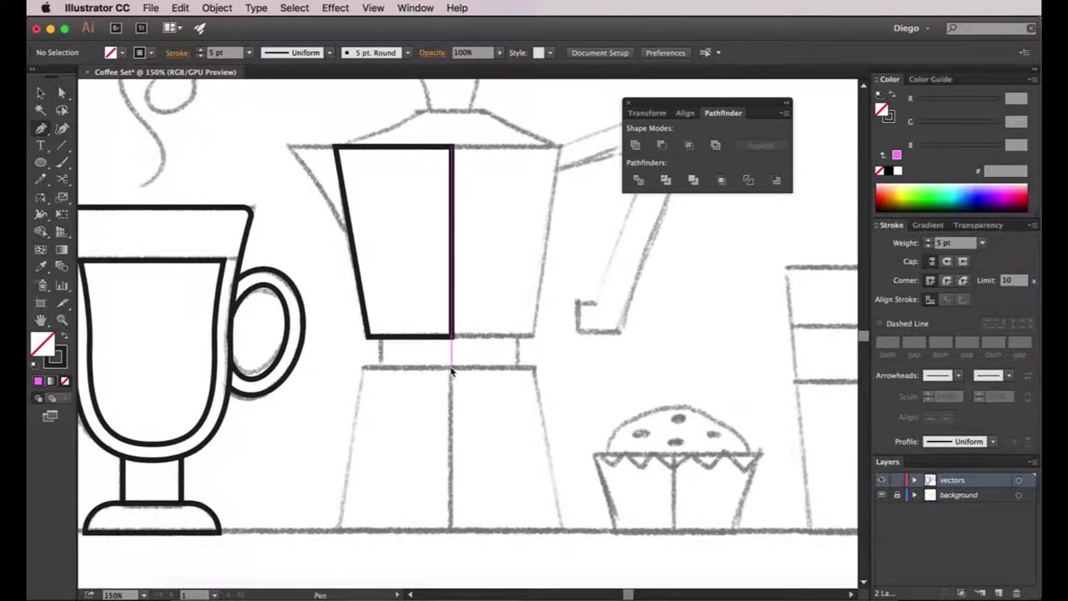
left_click(451, 368)
left_click(364, 367)
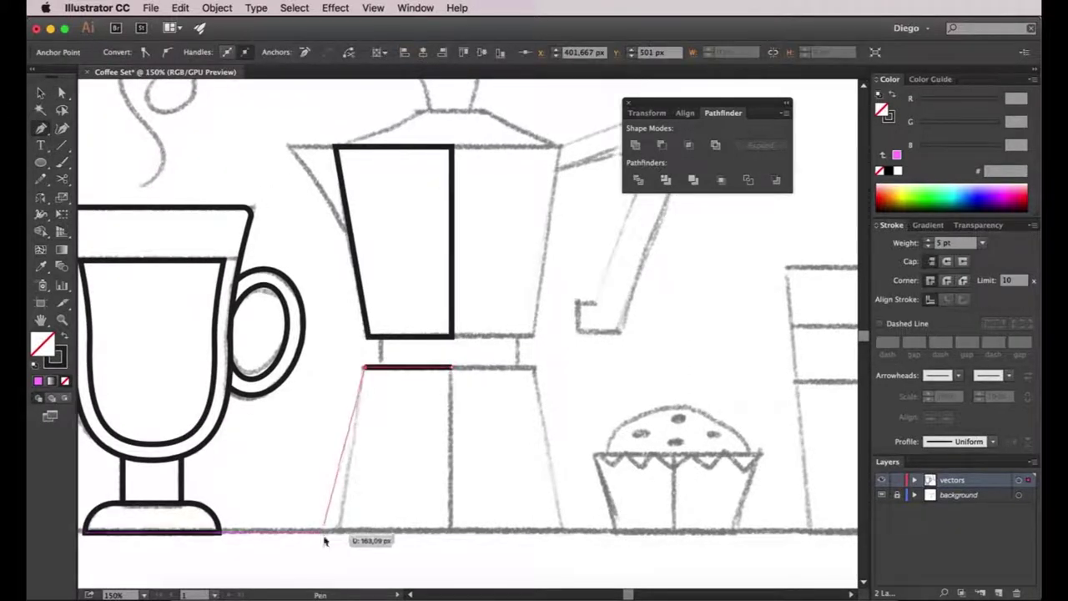
left_click(338, 532)
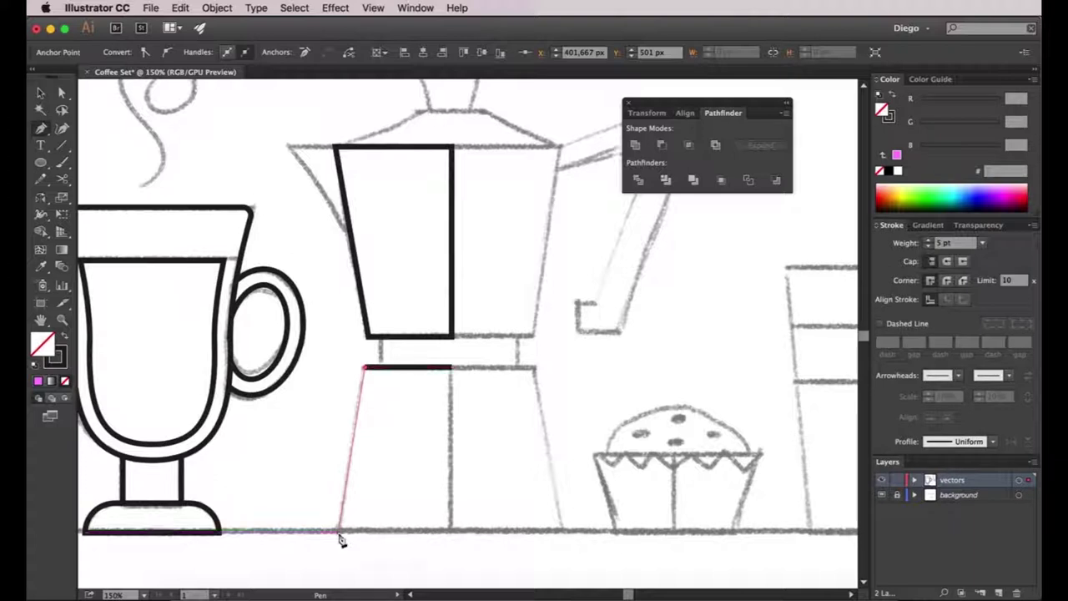
left_click(453, 532)
left_click(452, 368)
key("a")
left_click(481, 384)
left_click_drag(475, 381, 505, 342)
left_click_drag(518, 444, 480, 501)
key("v")
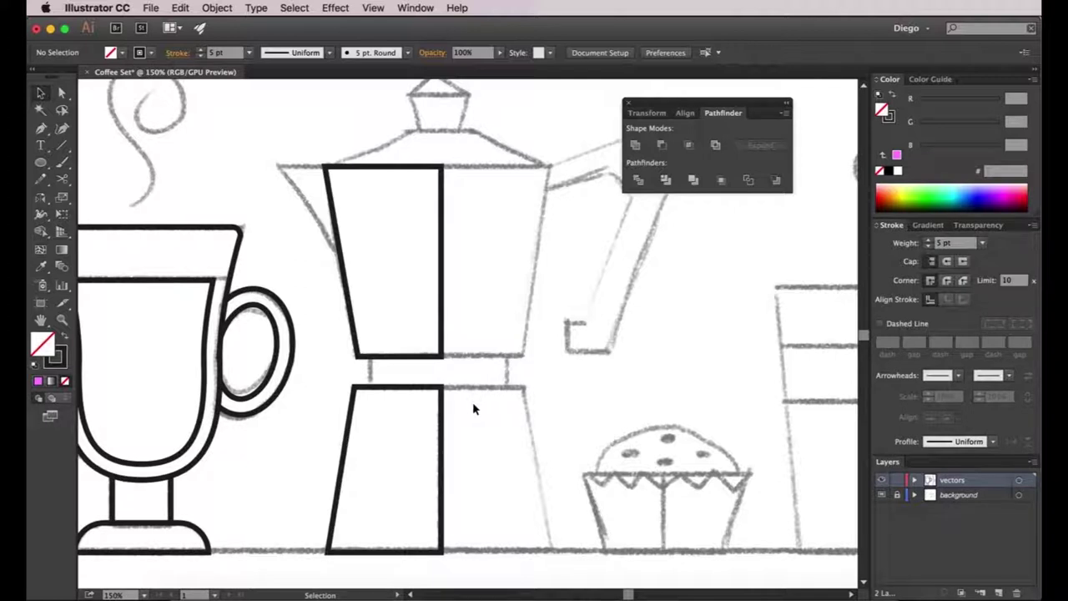
- Duplicate the upper body half, reflect the copy across the vertical axis and place it against the original at the centre line
left_click(339, 227)
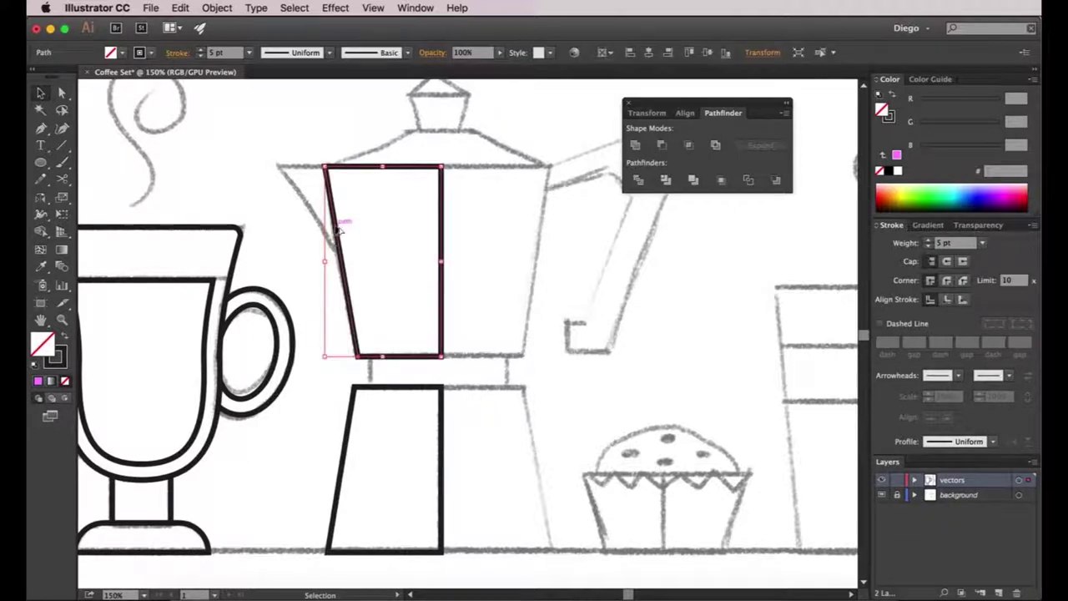
left_click_drag(336, 226, 474, 238)
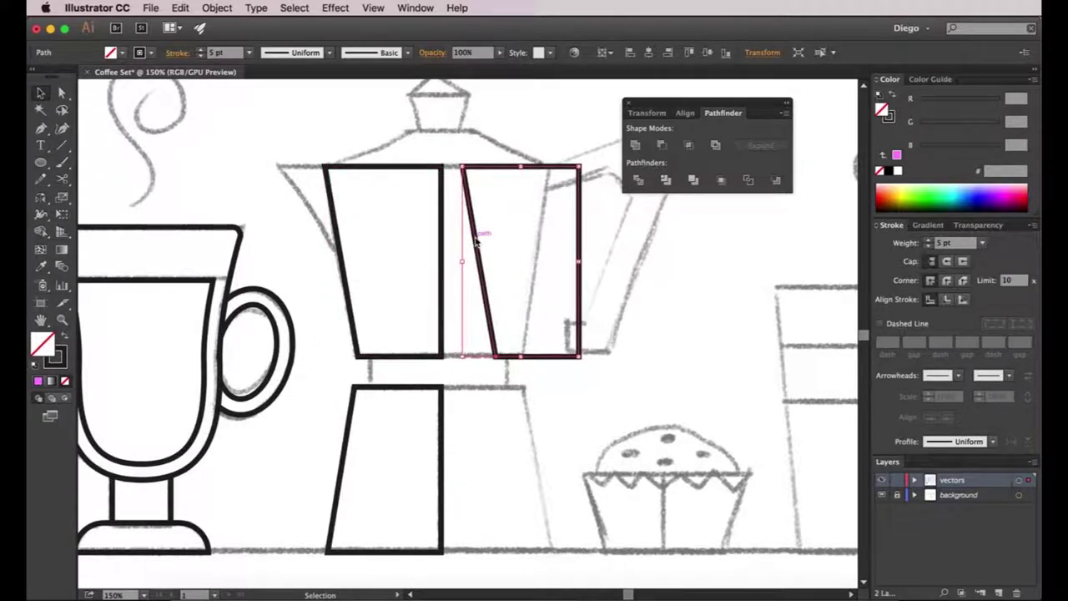
right_click(477, 240)
mouse_move(567, 419)
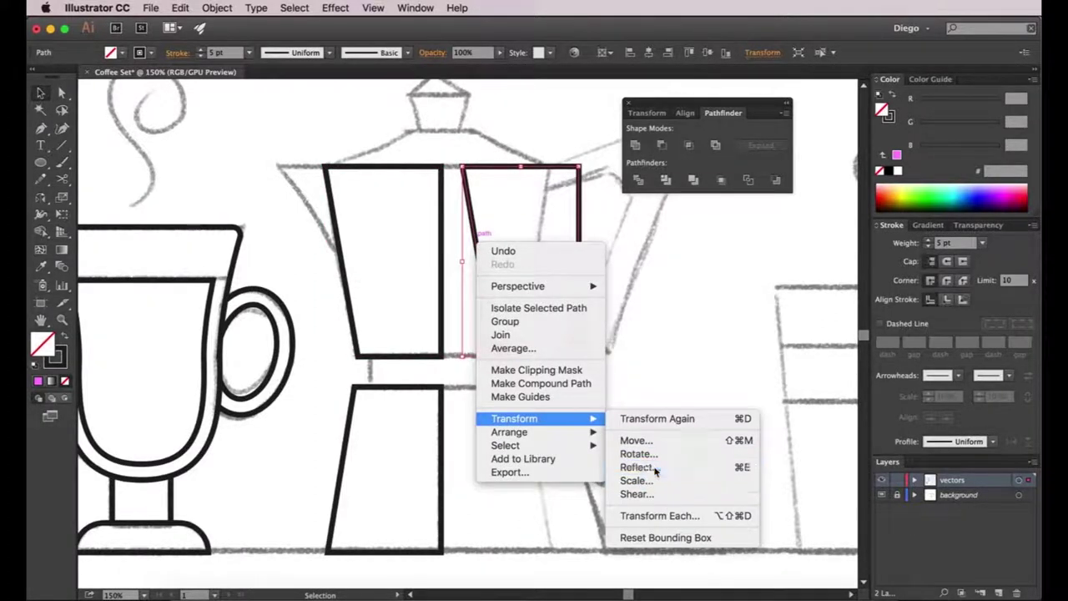
left_click(655, 472)
left_click(752, 425)
left_click_drag(466, 219, 441, 221)
- Merge the two halves of the moka pot's upper body into one shape with Pathfinder's Unite
left_click(484, 236)
left_click_drag(573, 242, 404, 299)
left_click(635, 145)
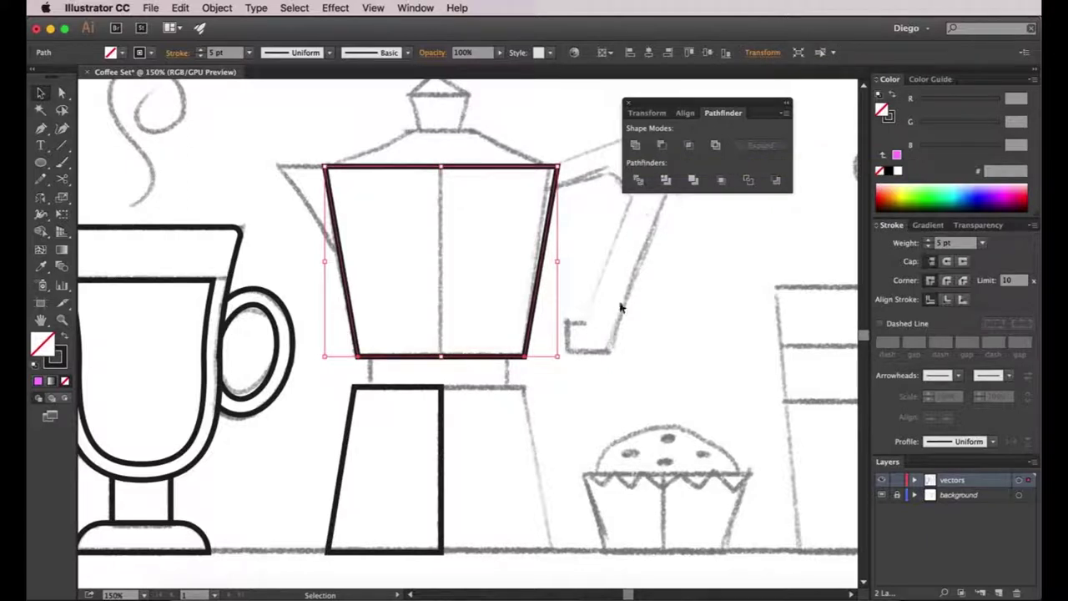
- Duplicate the lower body half, reflect the copy across the vertical axis and align it with the original at the centre line
left_click(434, 437)
left_click_drag(443, 427, 572, 426)
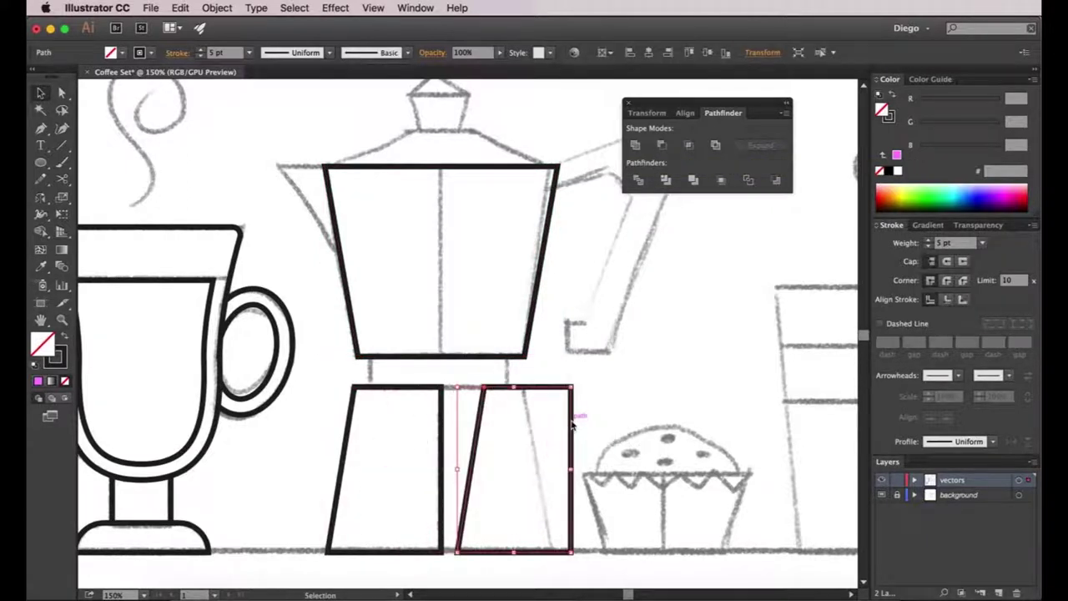
right_click(572, 426)
mouse_move(620, 465)
left_click(738, 508)
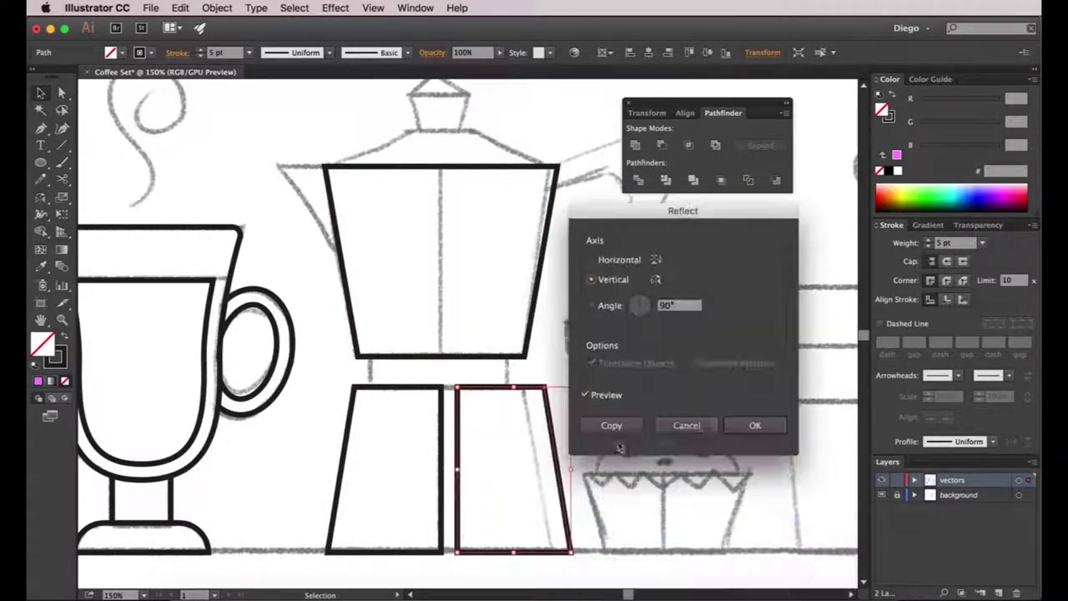
left_click(755, 425)
left_click_drag(549, 413, 532, 414)
- Merge the two halves of the moka pot's lower body into one shape with Pathfinder's Unite
left_click(393, 387, "shift")
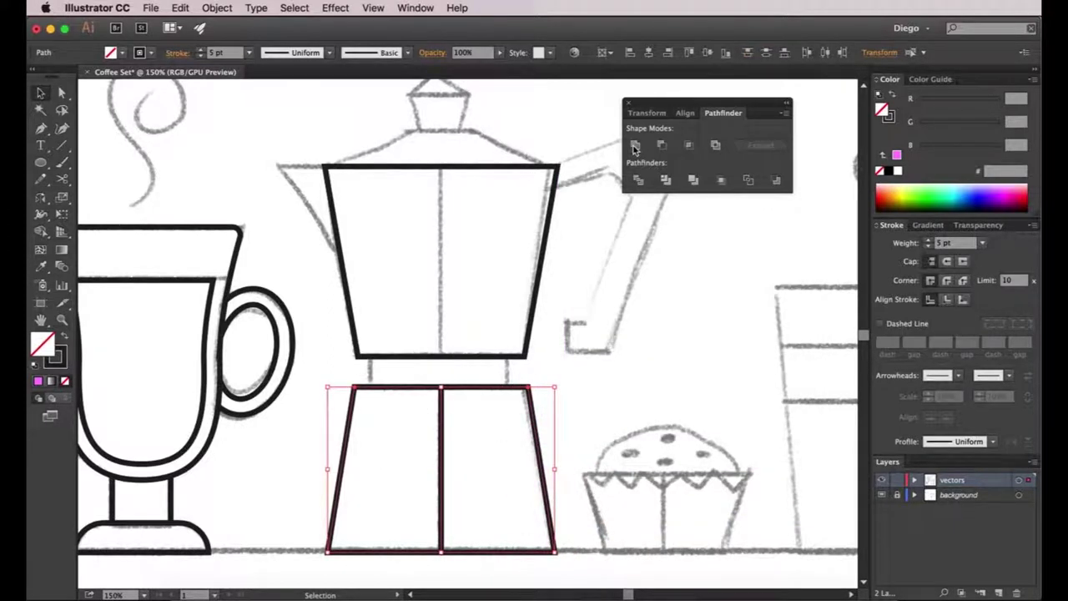
left_click(634, 147)
left_click(604, 370)
- Draw a rectangle for the moka pot's neck, filling the gap between the upper and lower bodies and centred on them
left_click_drag(40, 163, 105, 162)
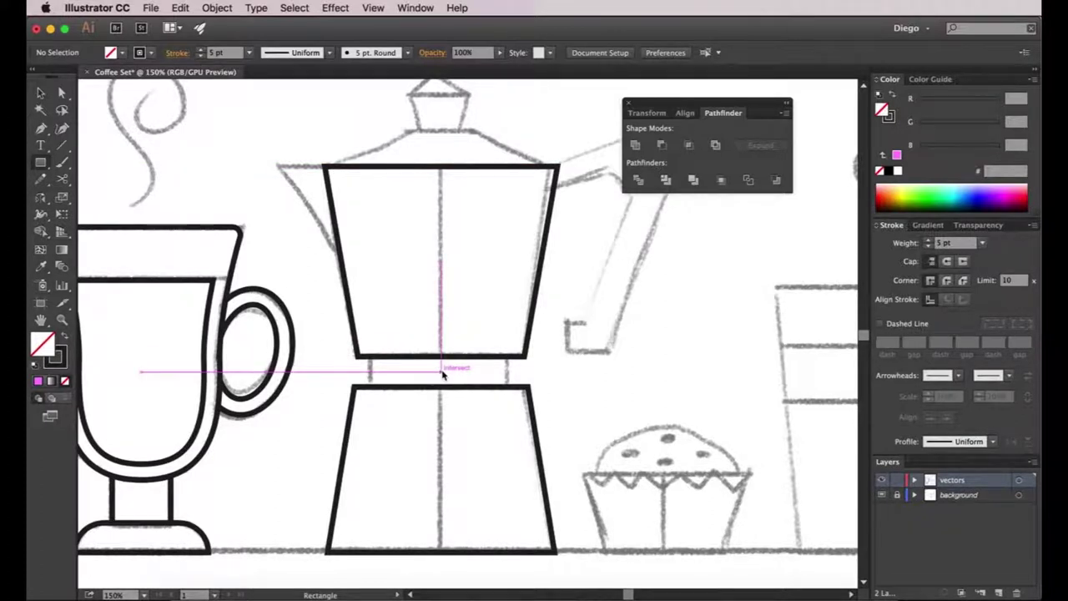
left_click_drag(508, 386, 372, 356)
key("a")
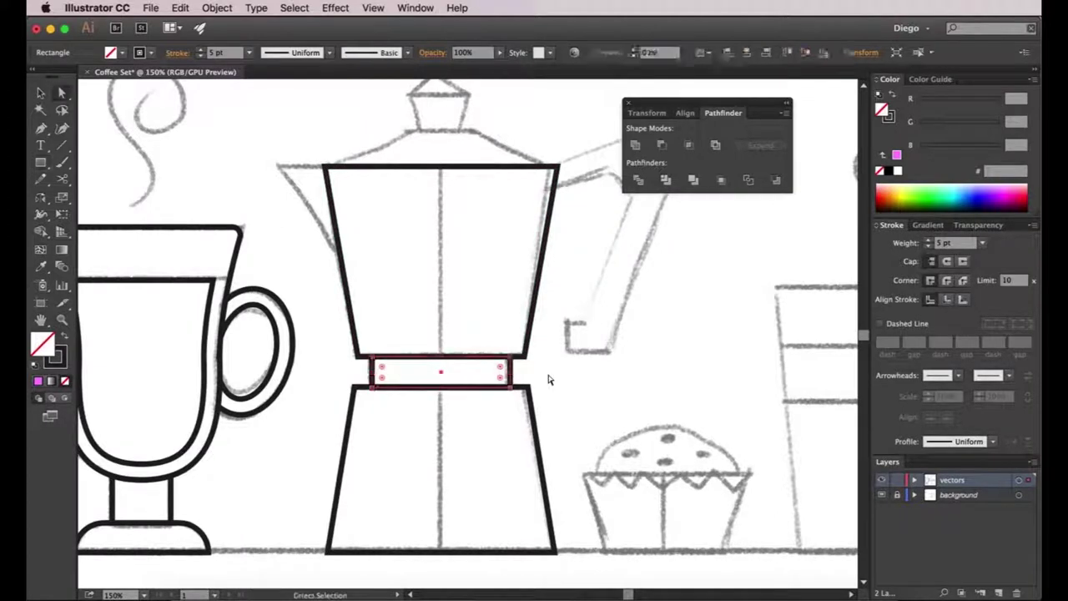
left_click(548, 378)
- Draw the moka pot's spout as a closed triangle with the Pen tool, from the upper body's top-left corner down to its left edge
scroll(549, 377, "down", 1)
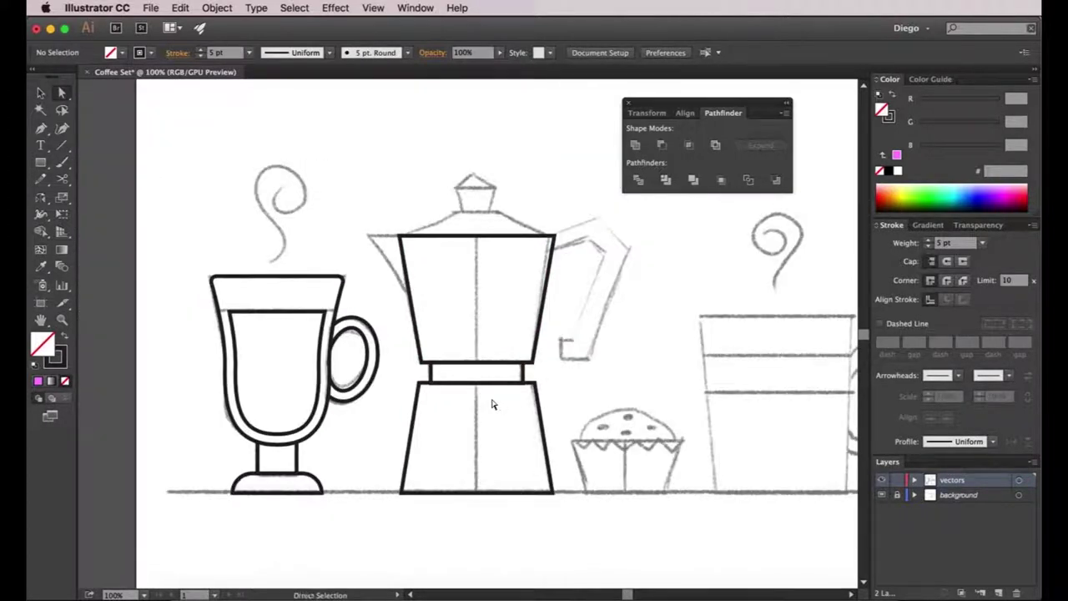
scroll(517, 386, "up", 2)
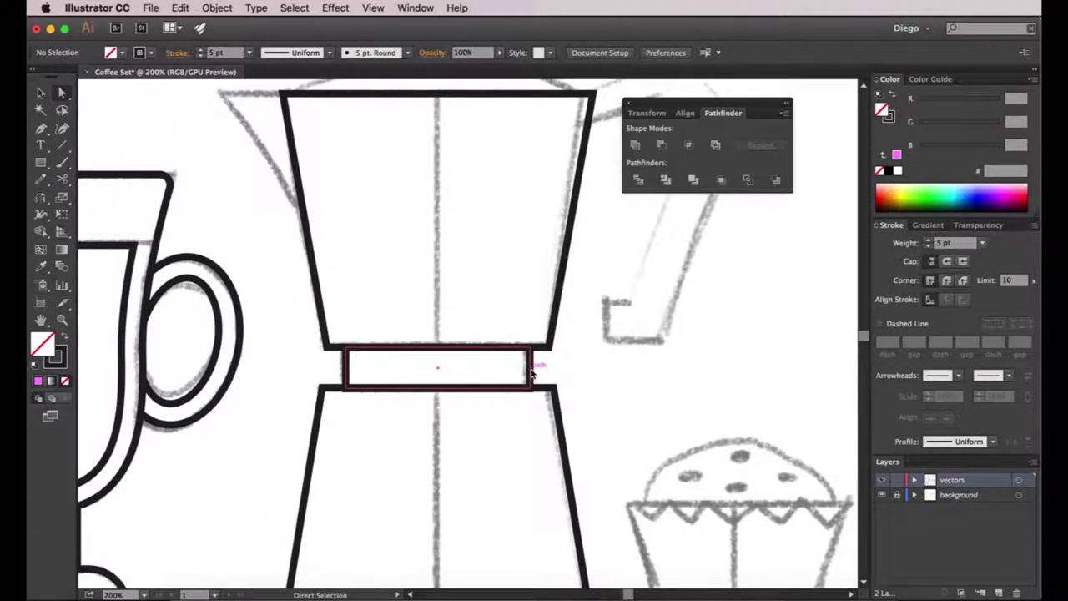
scroll(531, 375, "up", 5)
key("p")
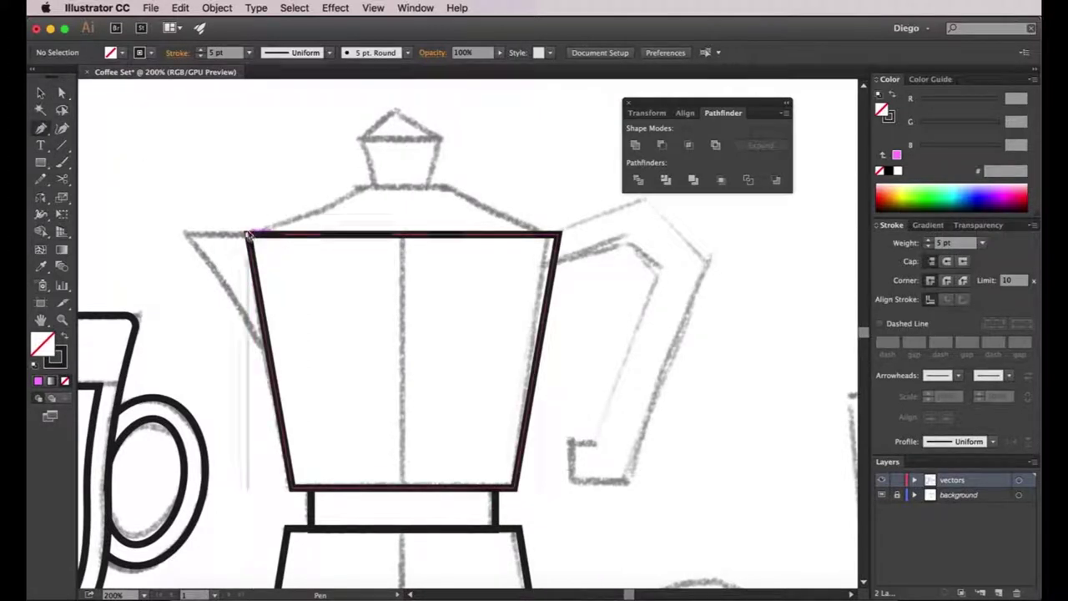
left_click(247, 235)
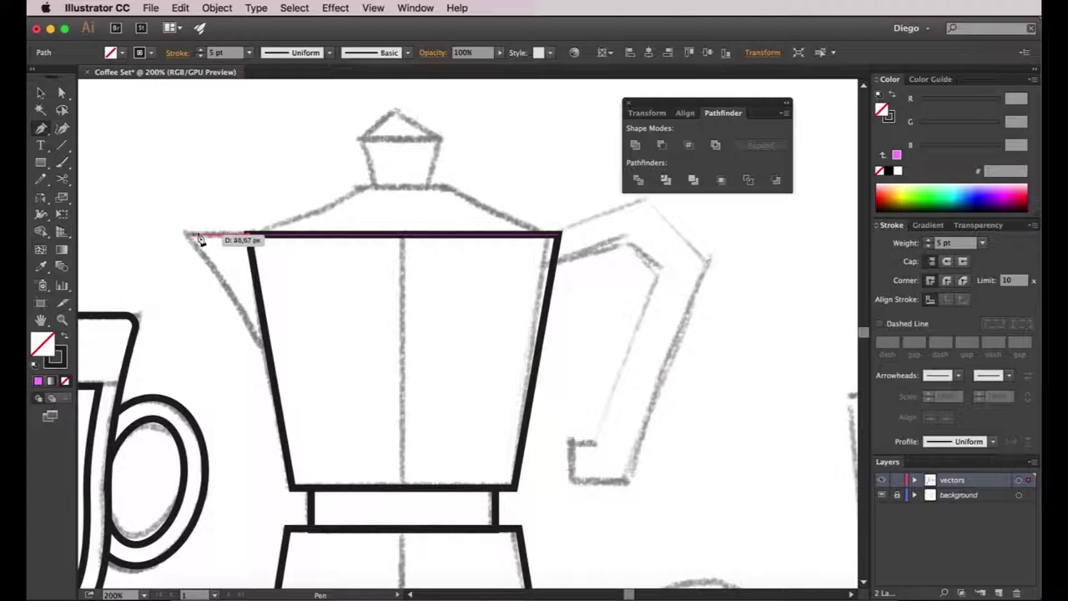
left_click(185, 235)
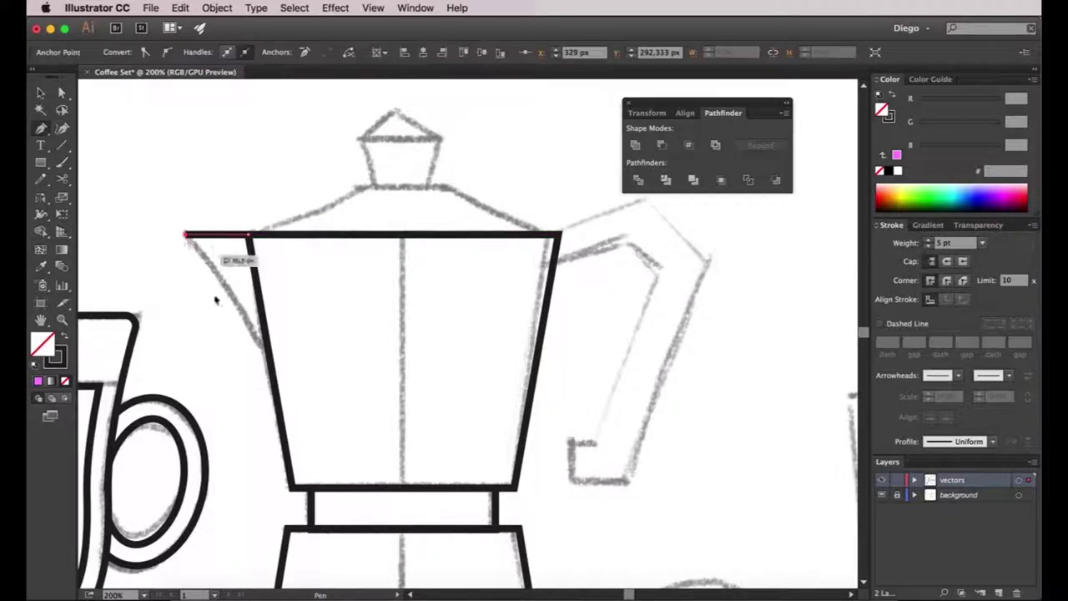
left_click(265, 351)
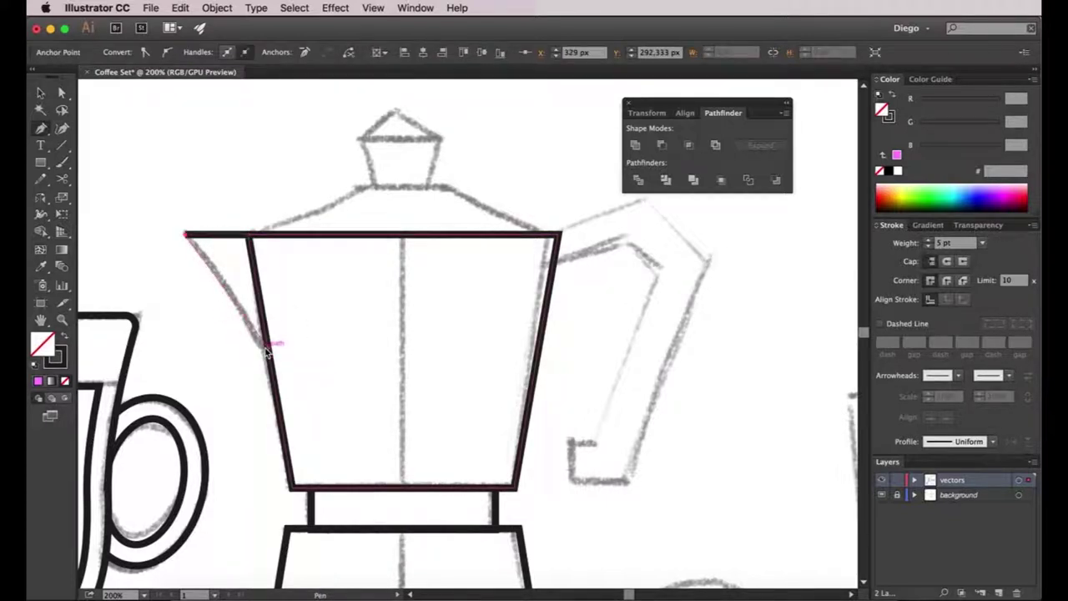
left_click(247, 236)
key("a")
left_click(251, 184)
scroll(281, 197, "down", 1)
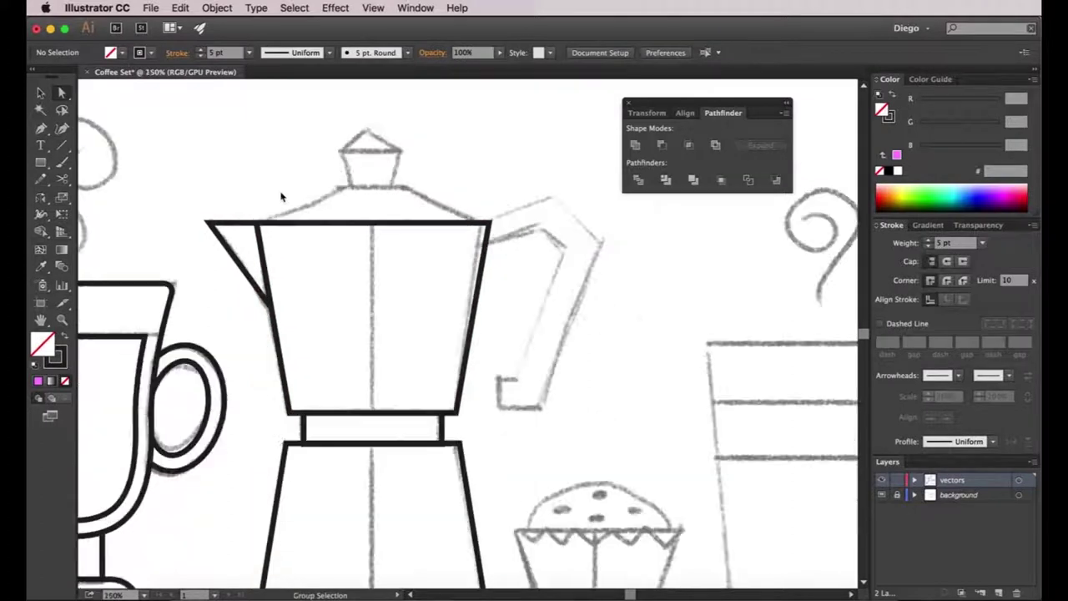
- Draw the left half of the moka pot's lid as a closed Pen path, ending on the body's centre line
left_click(41, 128)
left_click(372, 388)
left_click(372, 223)
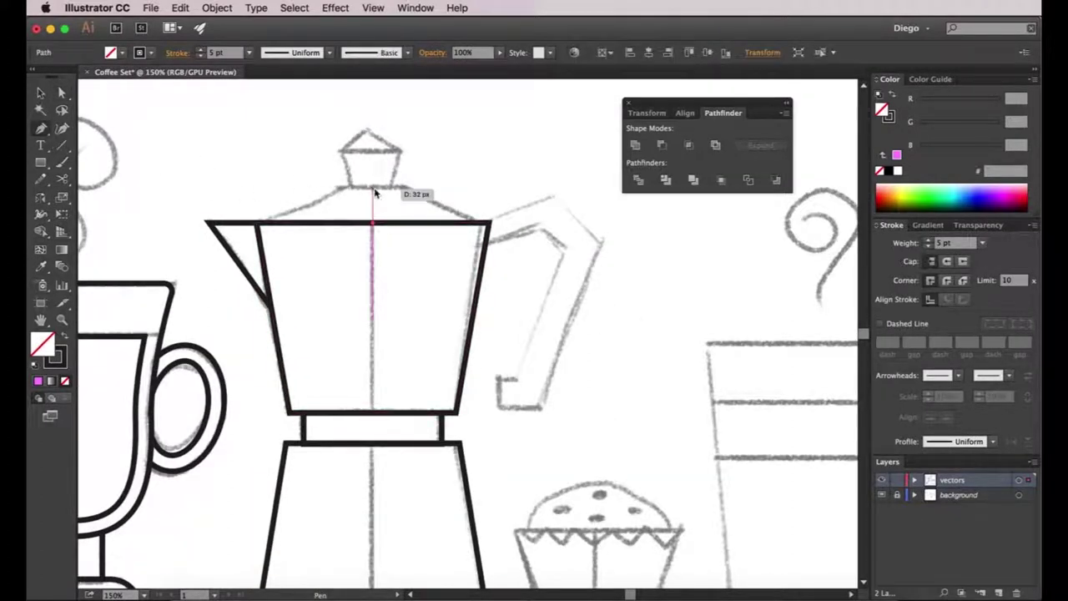
left_click(372, 188)
left_click(340, 188)
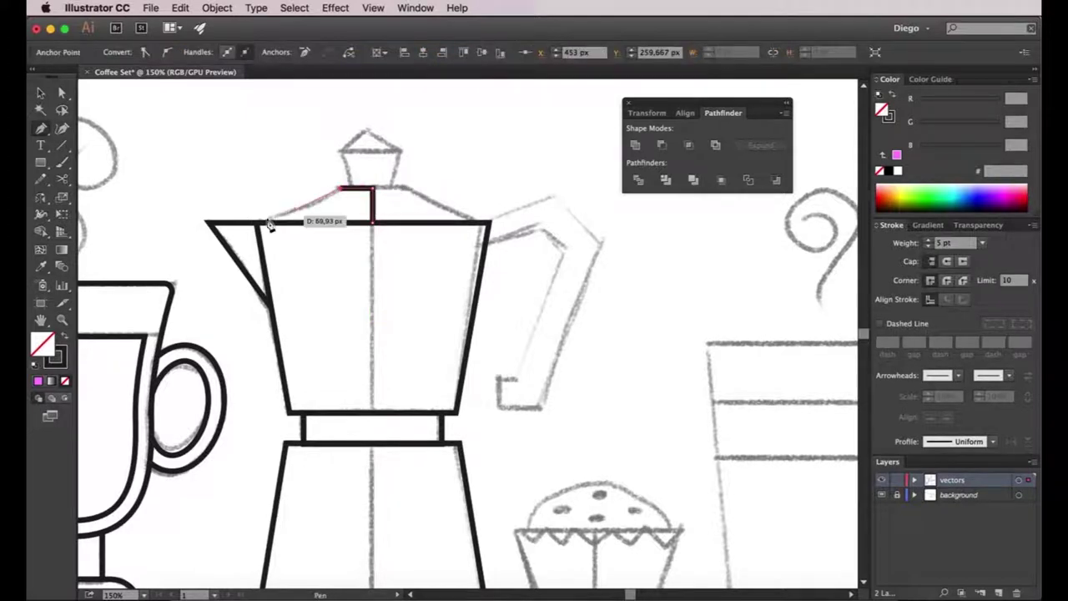
left_click(257, 222)
left_click(373, 222)
key("v")
left_click(386, 201)
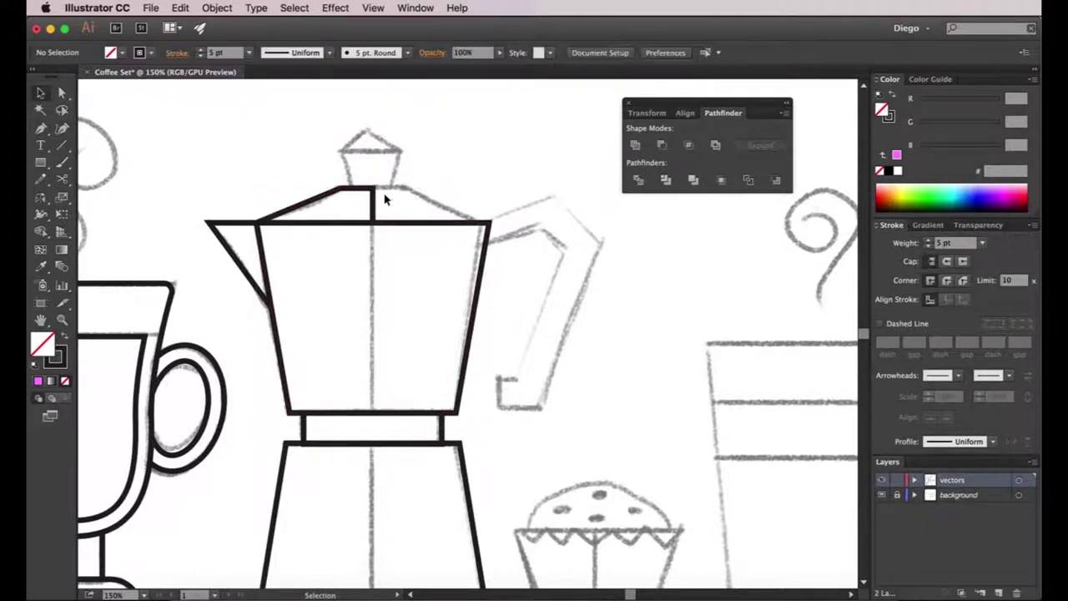
- Duplicate the lid half, reflect the copy across the vertical axis and align it with the original at the centre line
left_click(373, 194)
left_click_drag(373, 199, 474, 198, "alt")
key("o")
key("Return")
key("Return")
key("v")
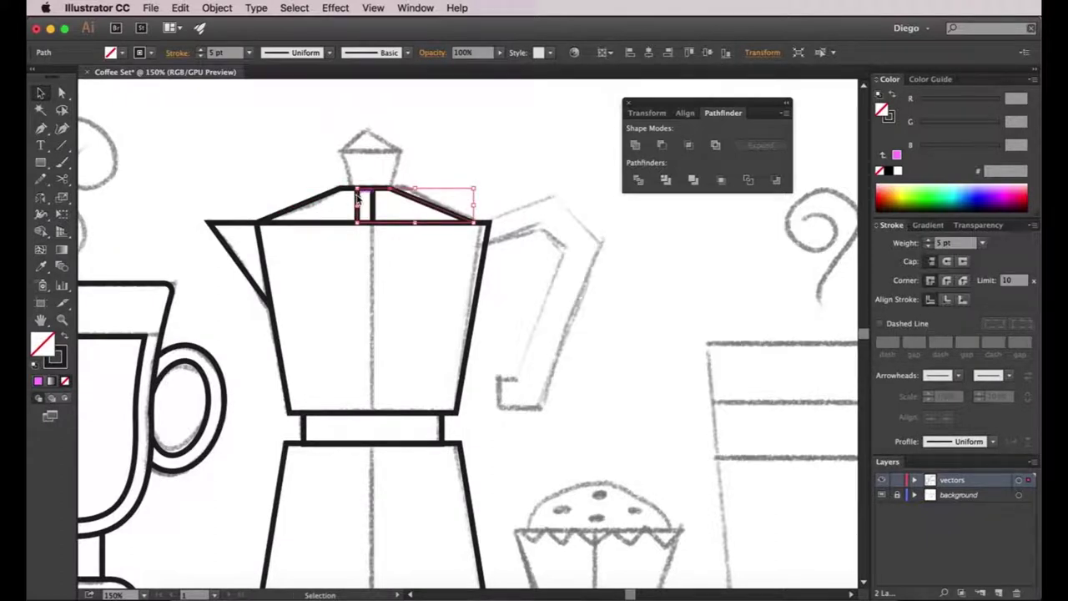
left_click_drag(406, 199, 503, 191)
- Merge the two halves of the moka pot's lid into one shape with Pathfinder's Unite
scroll(384, 199, "up", 2)
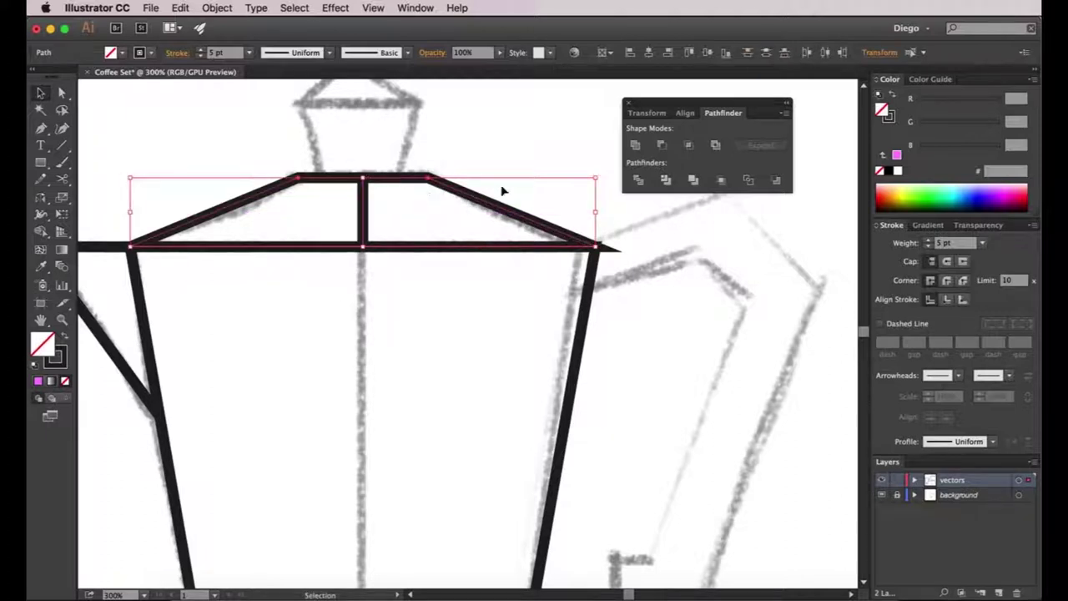
left_click(636, 146)
left_click(658, 274)
scroll(657, 275, "down", 3)
left_click_drag(683, 268, 568, 235)
- Draw the left half of the lid's knob as a closed Pen path standing on the lid's flat top
left_click(41, 130)
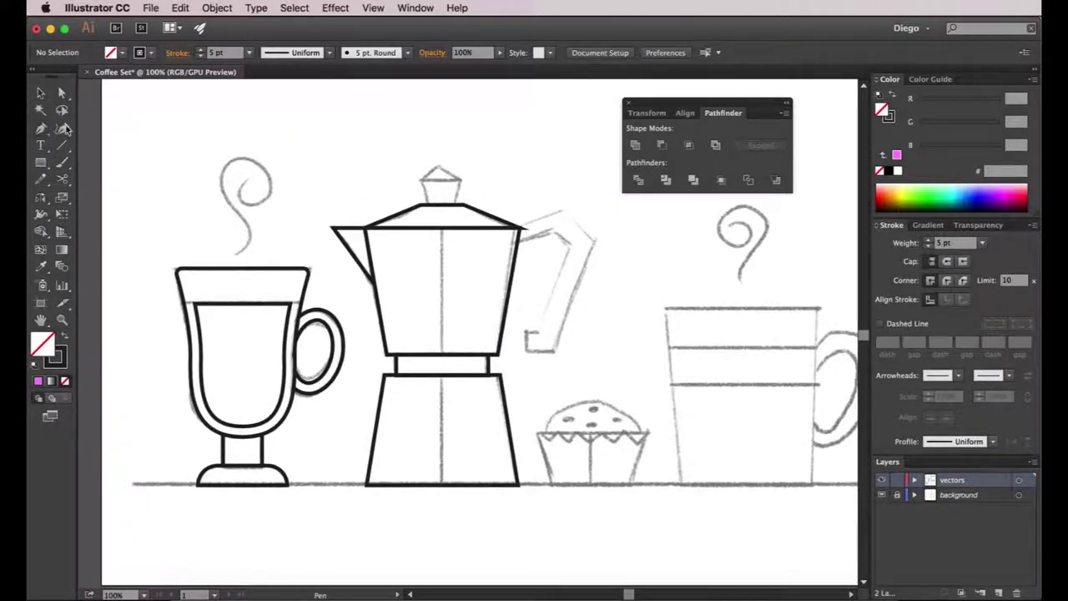
scroll(429, 194, "up", 3)
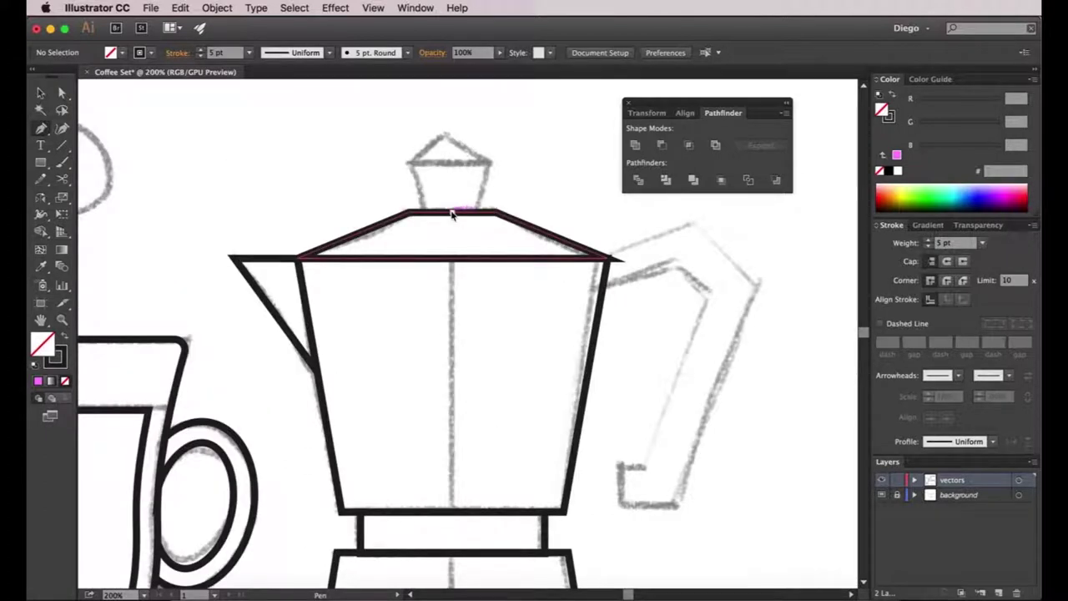
left_click(453, 212)
left_click(453, 163)
left_click(409, 162)
left_click(425, 213)
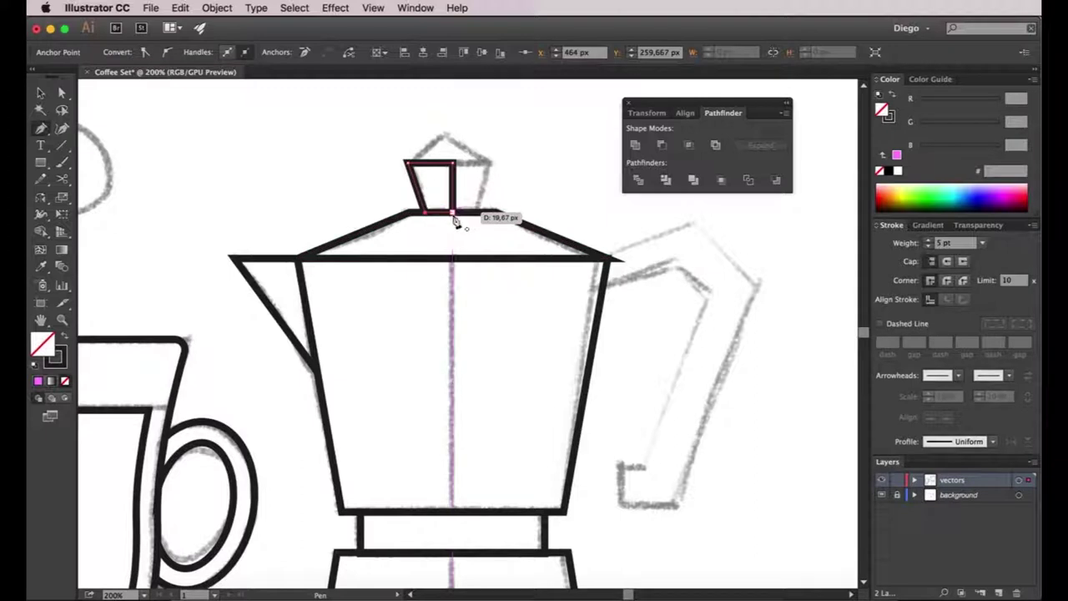
left_click(452, 213)
key("v")
left_click(494, 172)
- Duplicate the knob half and reflect the copy across the vertical axis to form the knob's right side
mouse_move(454, 173)
left_mouse_down()
mouse_move(508, 170)
mouse_move(450, 170)
left_mouse_up()
key("o")
key("Return")
key("super+equal")
- Merge the two knob halves into one shape with Pathfinder's Unite
left_click(427, 156, "shift")
left_click(635, 146)
left_click(543, 131)
left_click_drag(529, 129, 481, 160)
- Draw a closed triangle on top of the knob with the Pen tool, with its peak on the centre line
key("p")
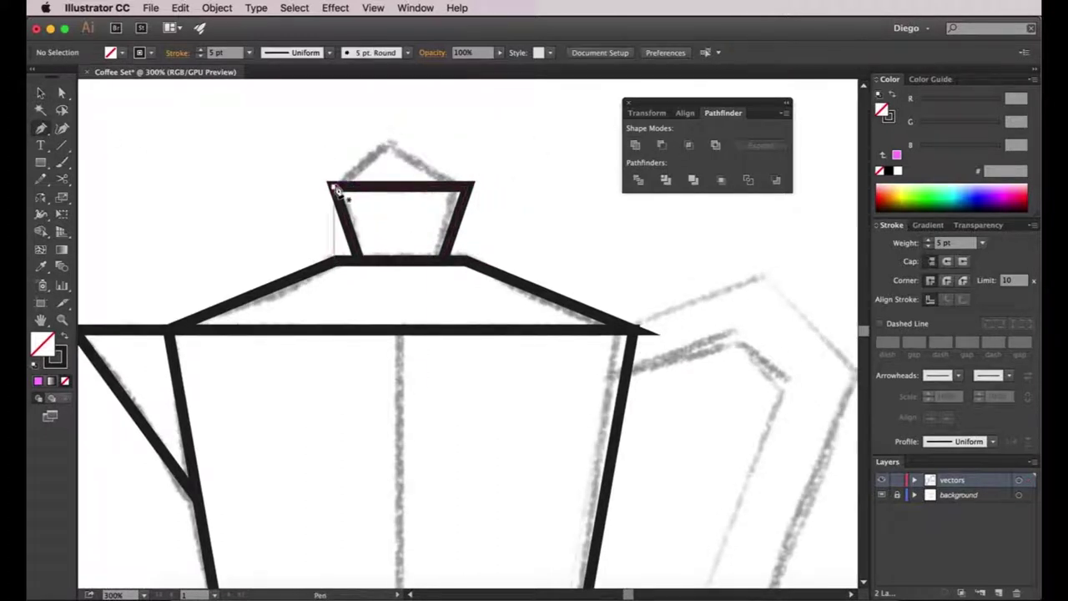
left_click(332, 185)
left_click(399, 146)
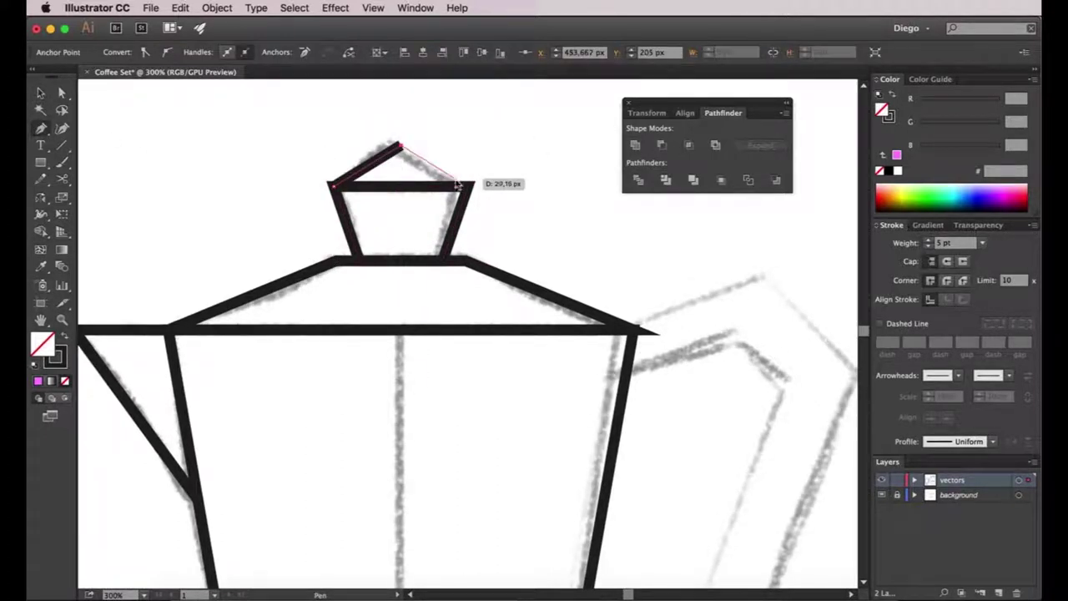
left_click(470, 187)
left_click(332, 186)
key("a")
left_click(504, 190)
- Draw an open Pen path along the middle of the sketched handle, from the upper body's right edge to the handle's lower end
scroll(544, 187, "down", 2)
left_click_drag(589, 220, 520, 191)
scroll(588, 197, "down", 2)
scroll(588, 197, "right", 2)
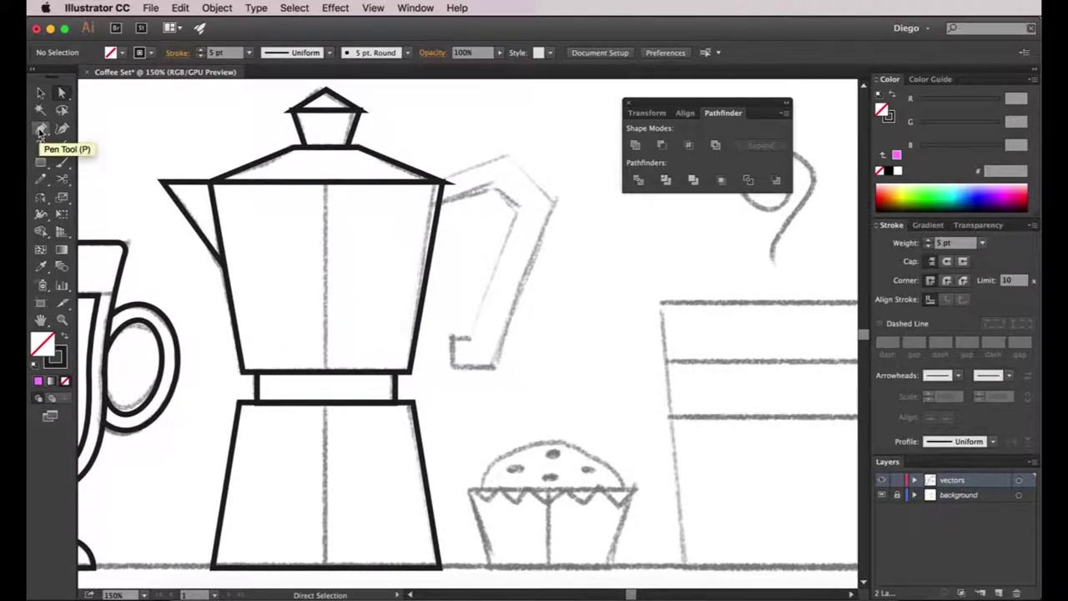
left_click(39, 130)
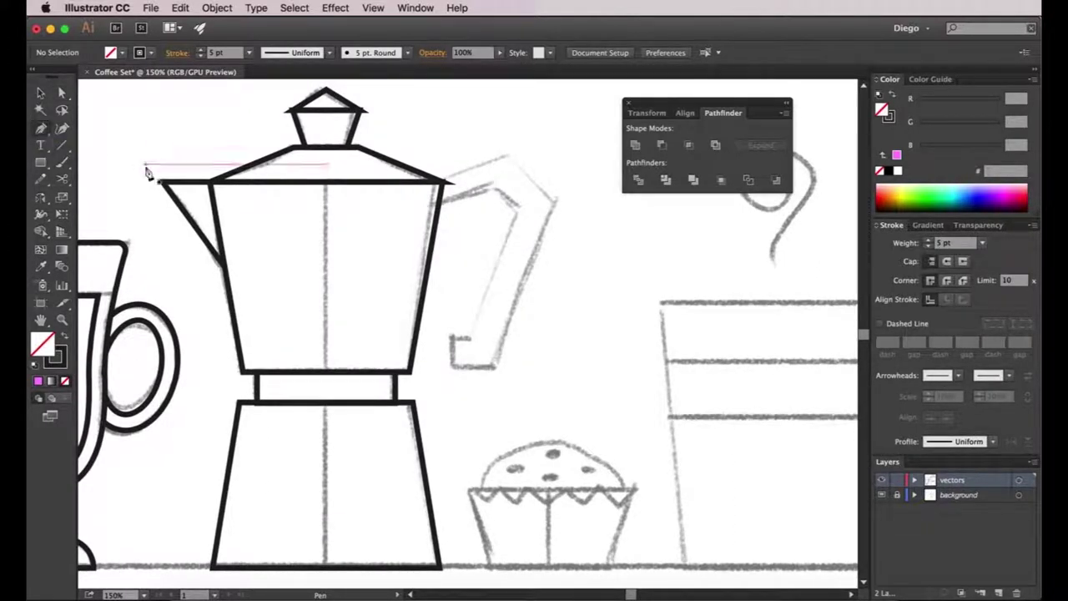
left_click(442, 191)
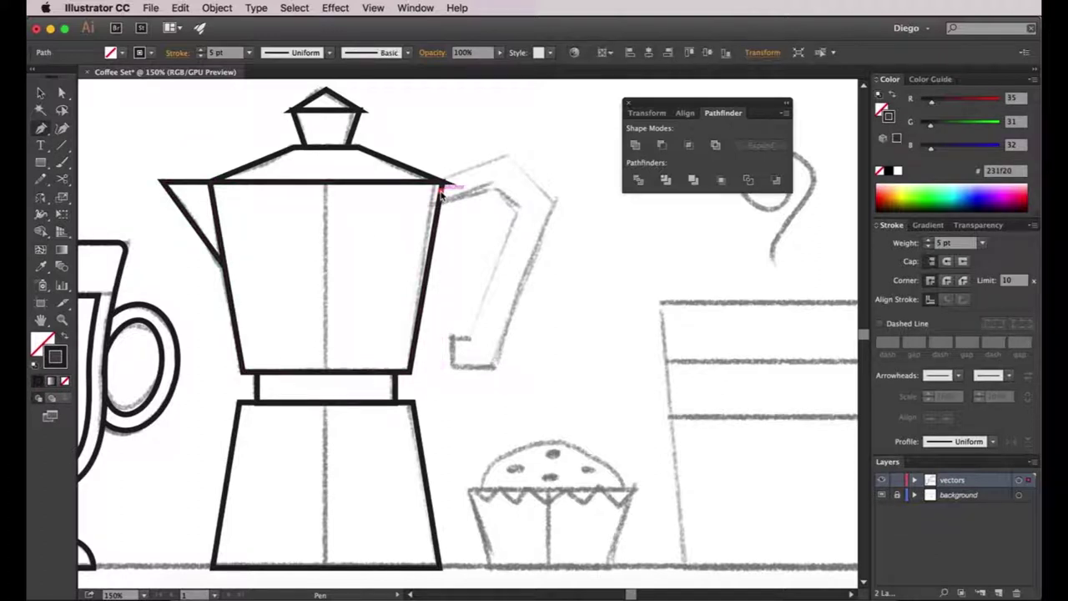
left_click(501, 174)
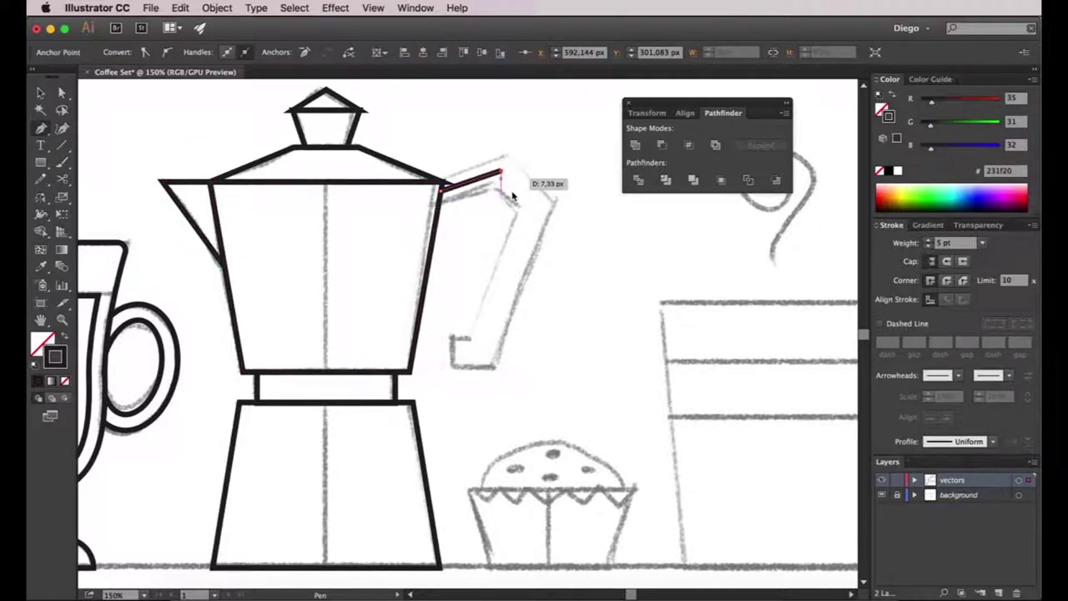
left_click(538, 209)
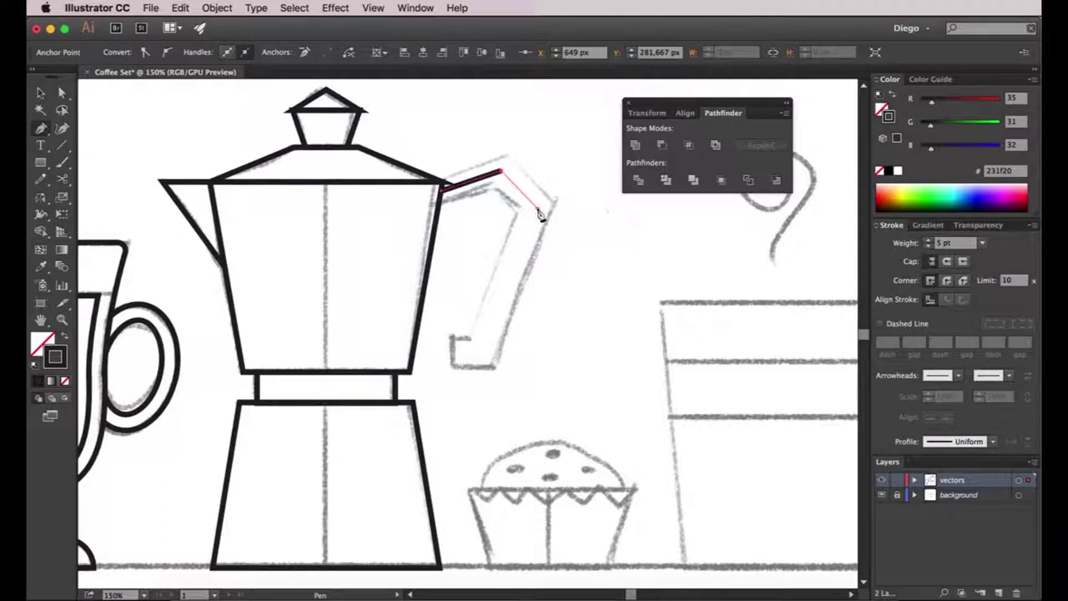
left_click(482, 352)
left_click(452, 353)
key("v")
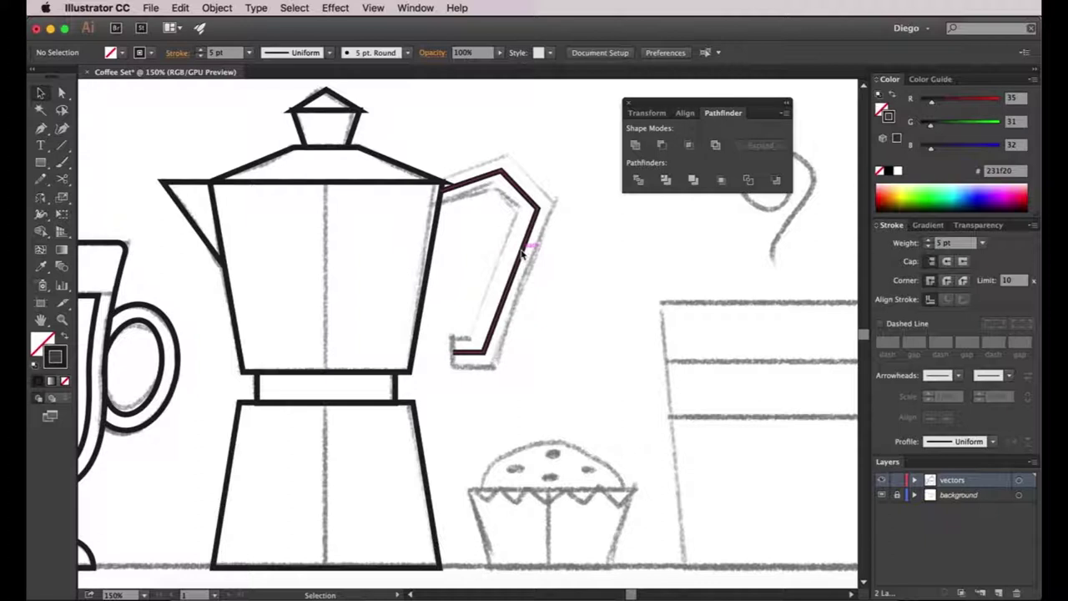
- Offset the handle path by 15 px with Miter joins and a miter limit of 4
left_click(217, 8)
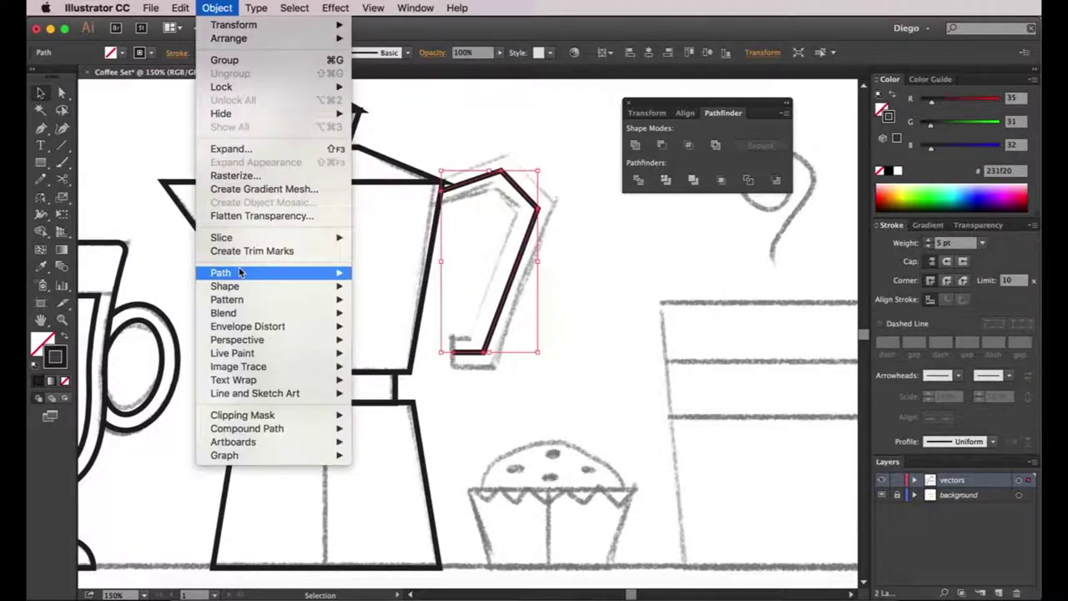
mouse_move(276, 273)
left_click(409, 322)
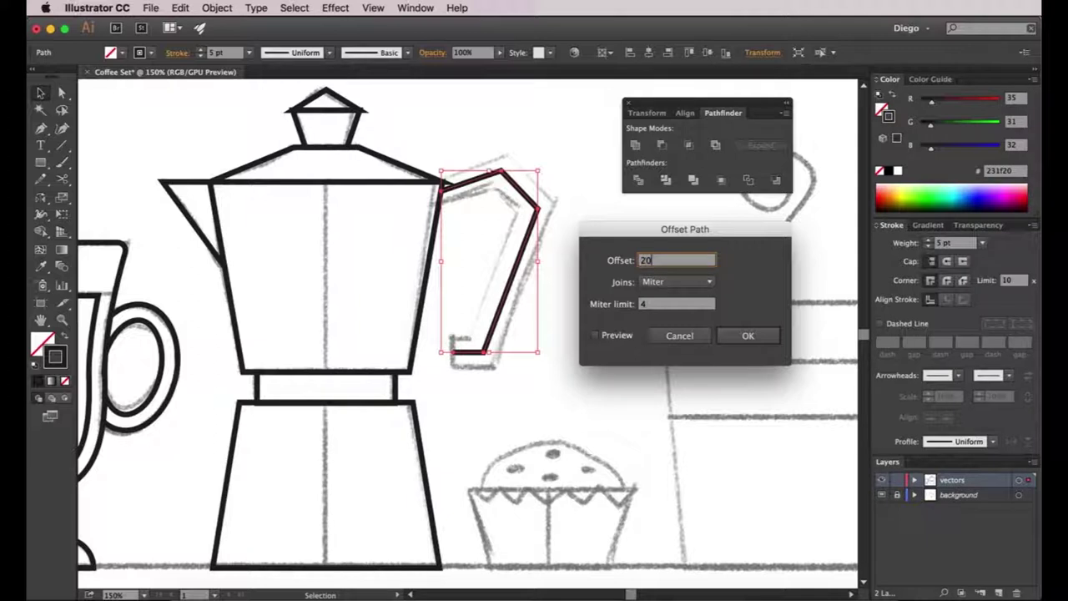
left_click(637, 335)
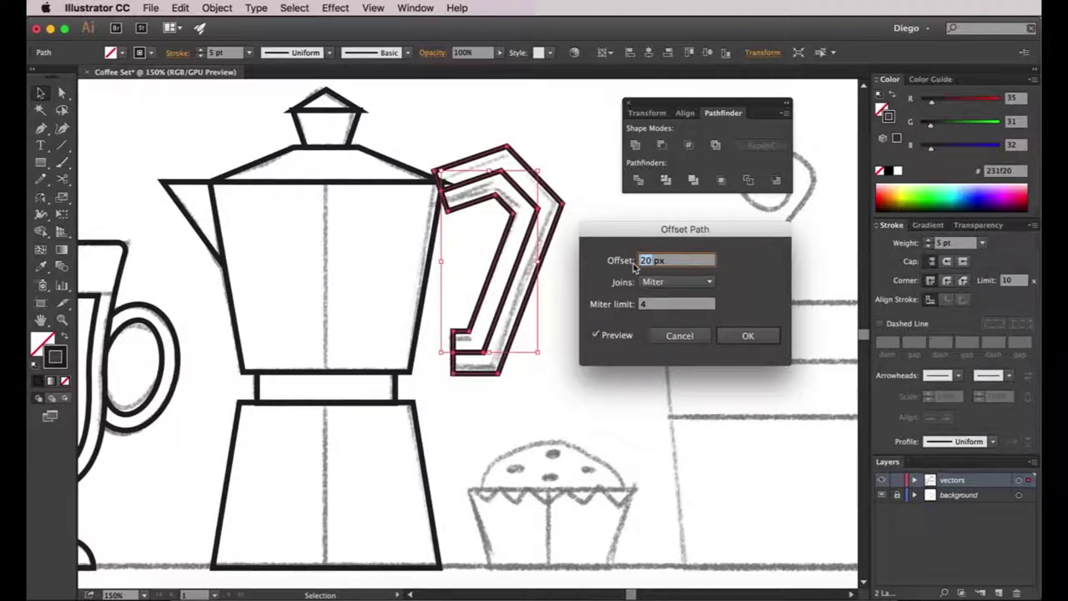
left_click(665, 306)
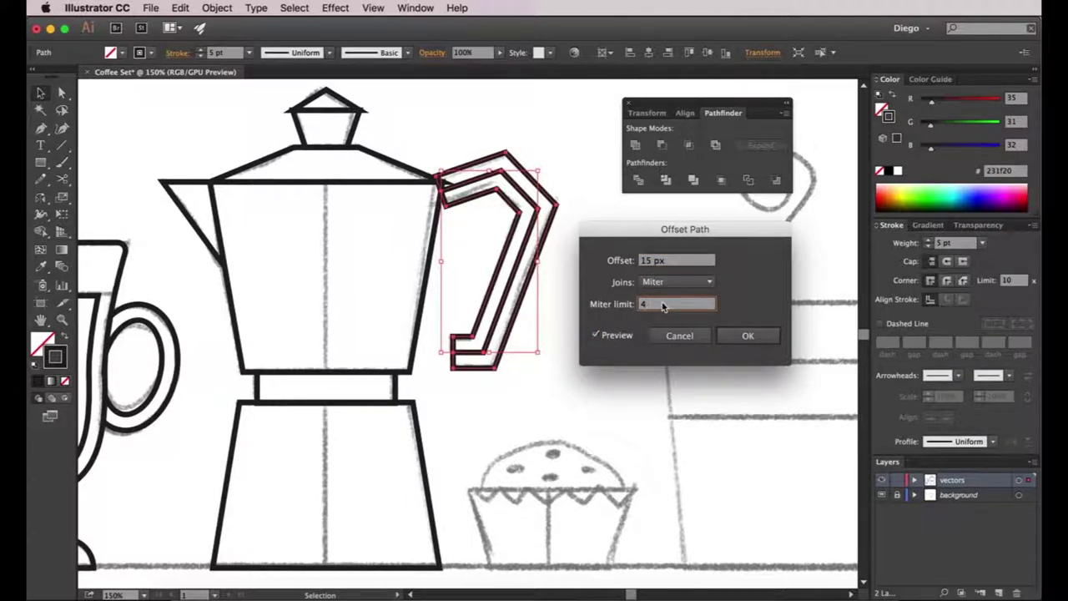
left_click(736, 335)
left_click(607, 320)
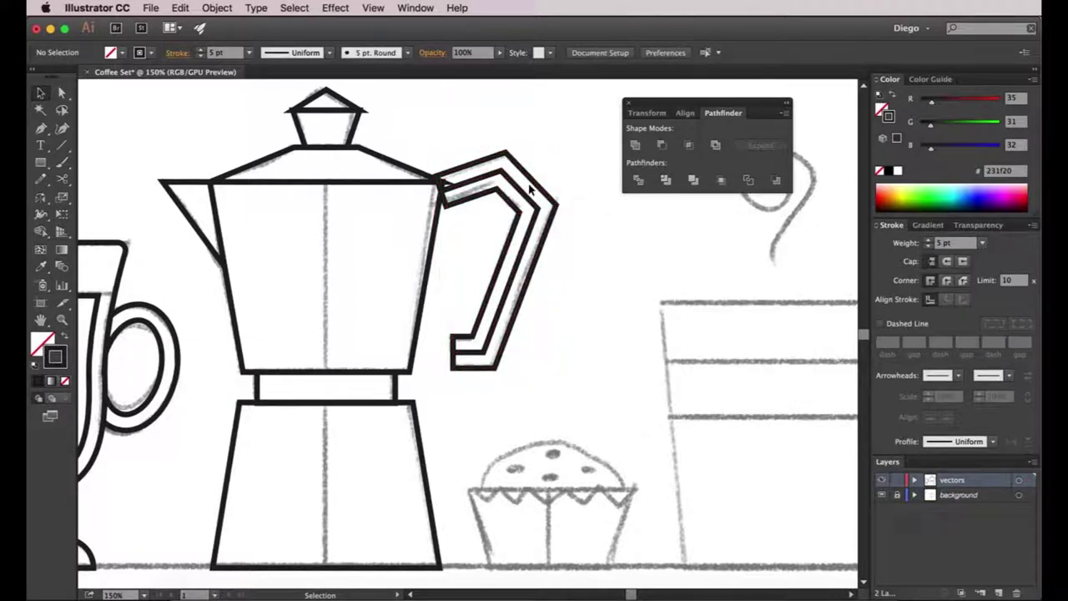
- Pull the original centre path out of the handle outline and delete it
left_click(531, 182)
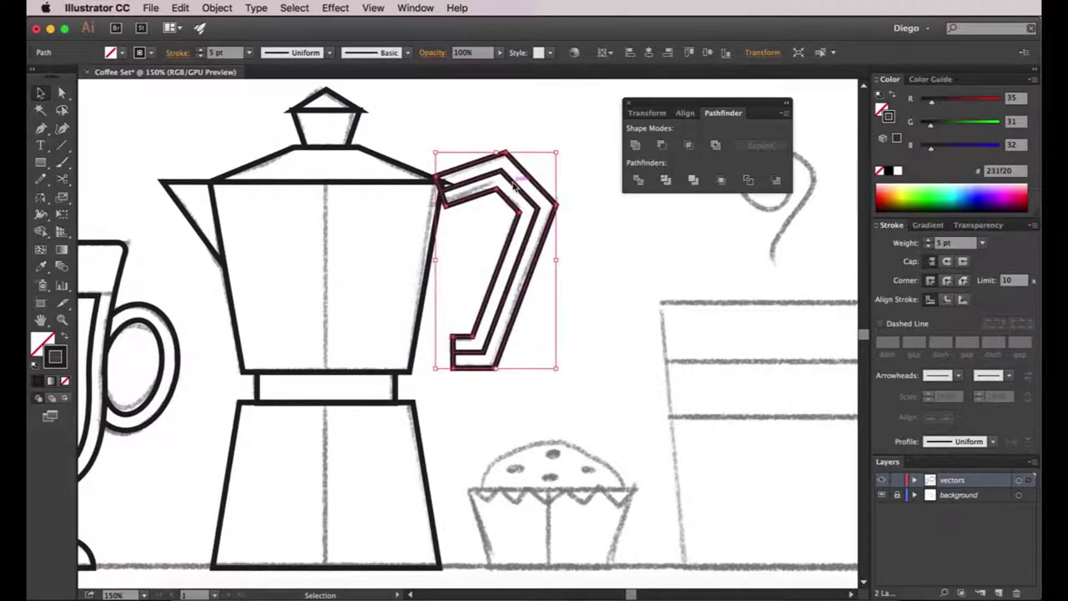
left_click_drag(524, 244, 627, 315)
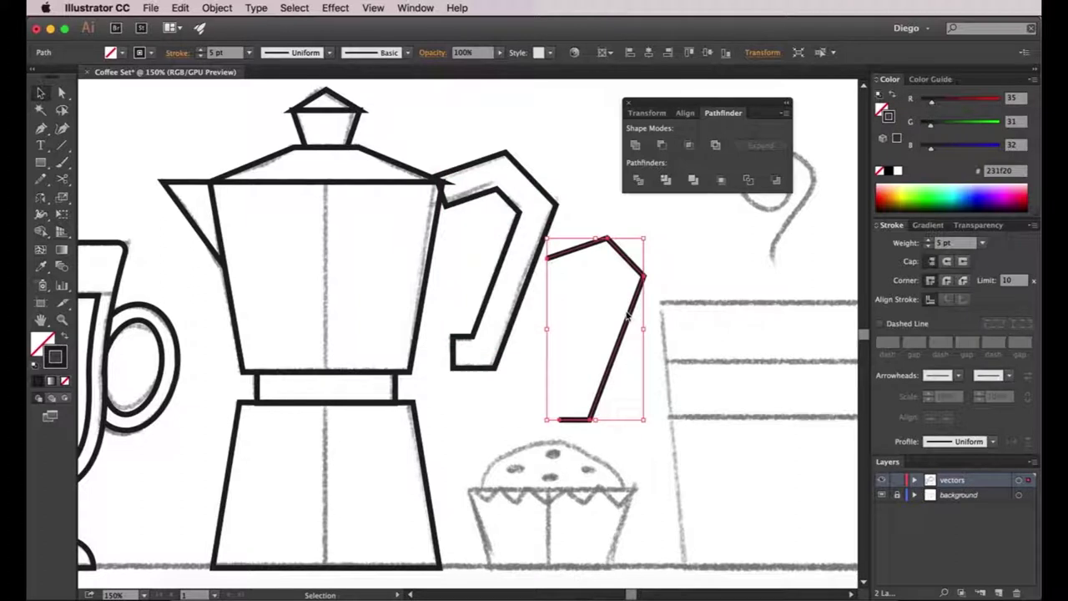
key("Delete")
- Fit the handle outline to the pot, with its upper end on the body's top-right corner and its lower anchor on the right edge
left_click(457, 216)
left_click(445, 228)
left_click(447, 215)
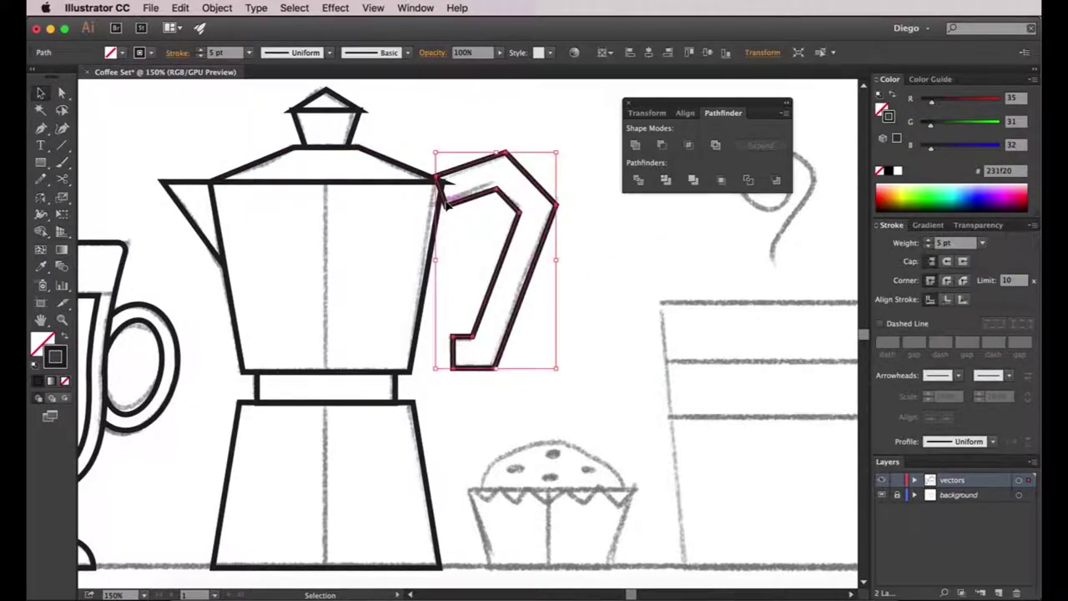
scroll(446, 215, "up", 3)
key("a")
left_click(470, 217)
key("v")
left_click_drag(472, 206, 417, 243)
key("a")
left_click(459, 231)
left_click(498, 279)
left_click(433, 147)
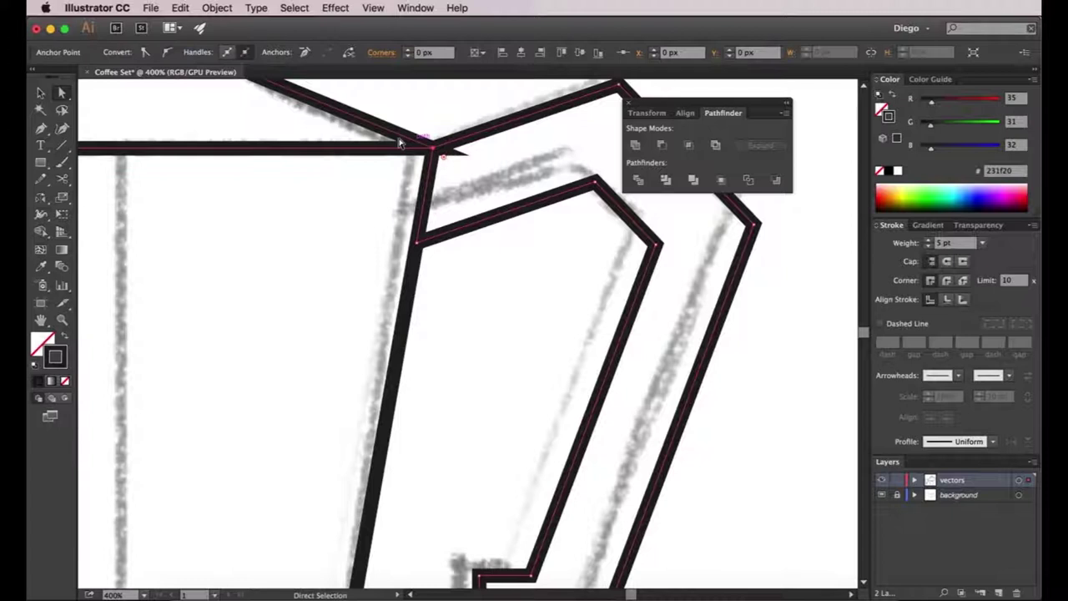
left_click(429, 119)
- Give all the glass cup and moka pot paths round caps and round corner joins
scroll(511, 319, "down", 4)
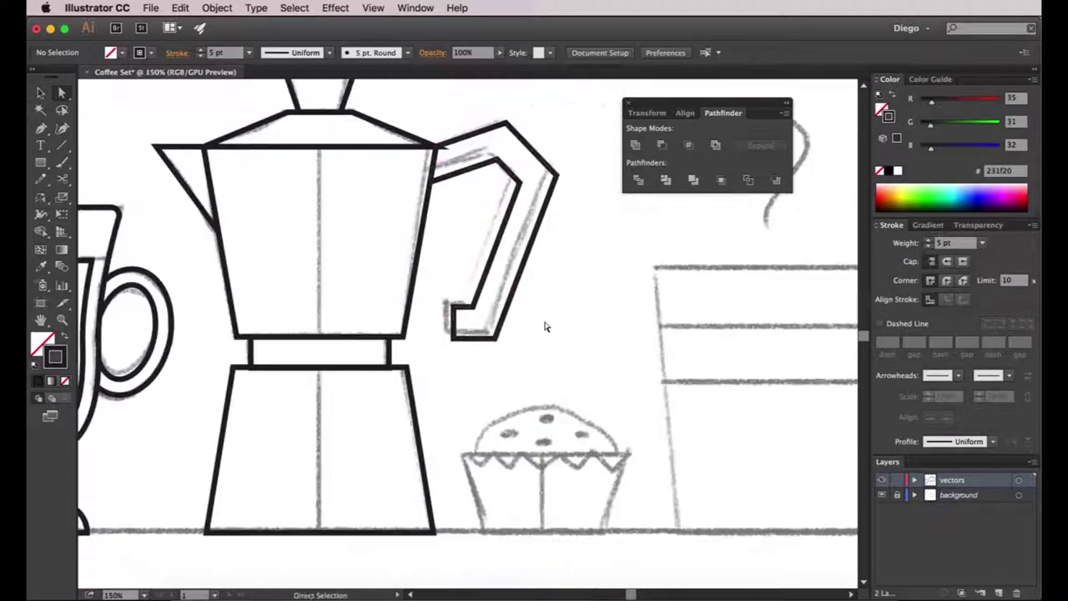
left_click_drag(486, 343, 520, 348)
key("v")
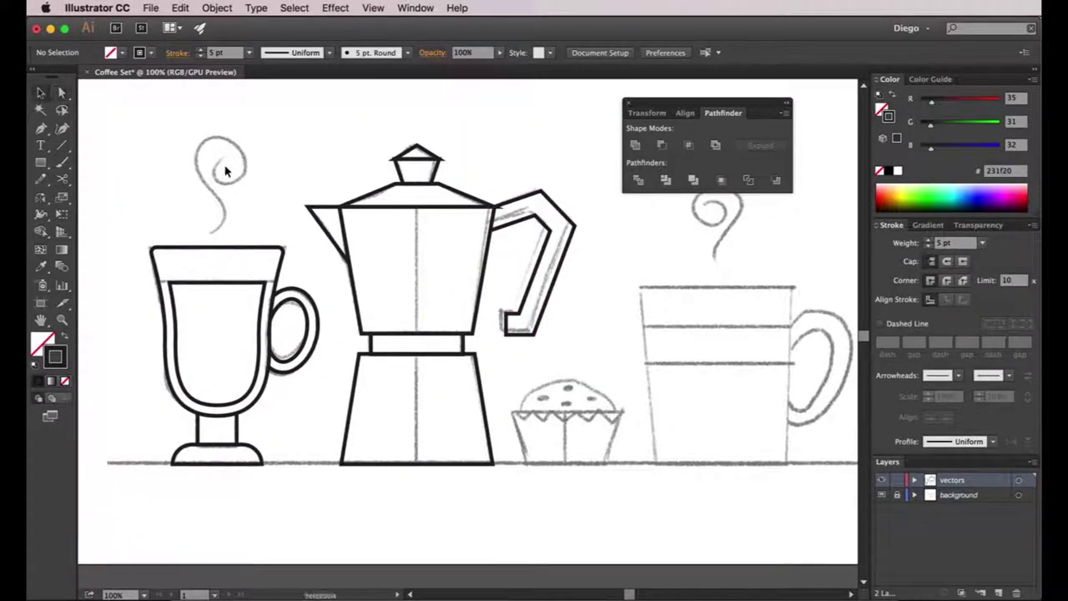
left_click_drag(117, 114, 589, 492)
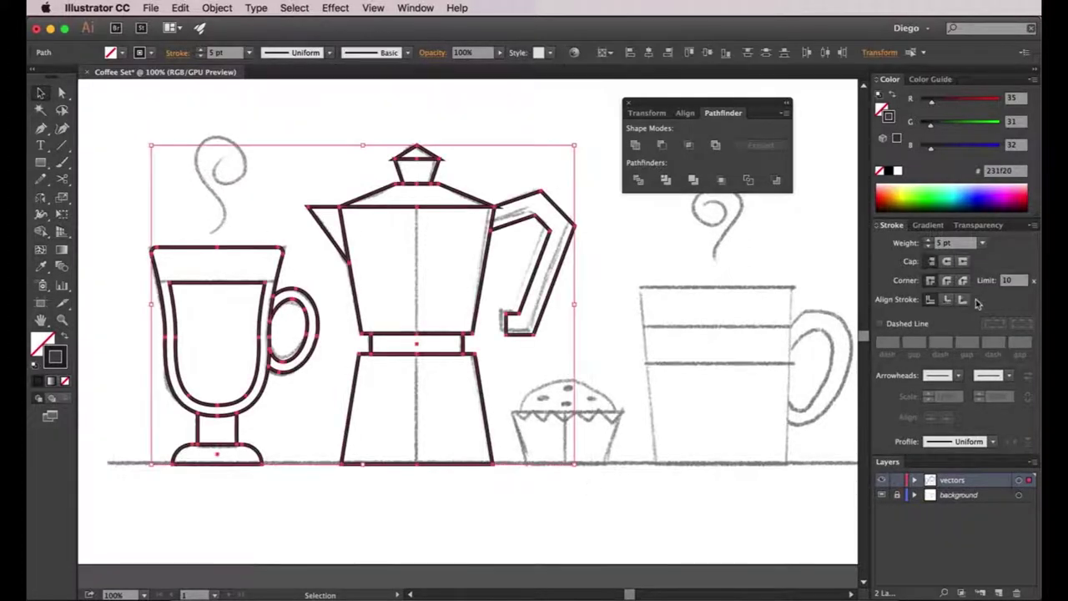
left_click_drag(891, 232, 637, 216)
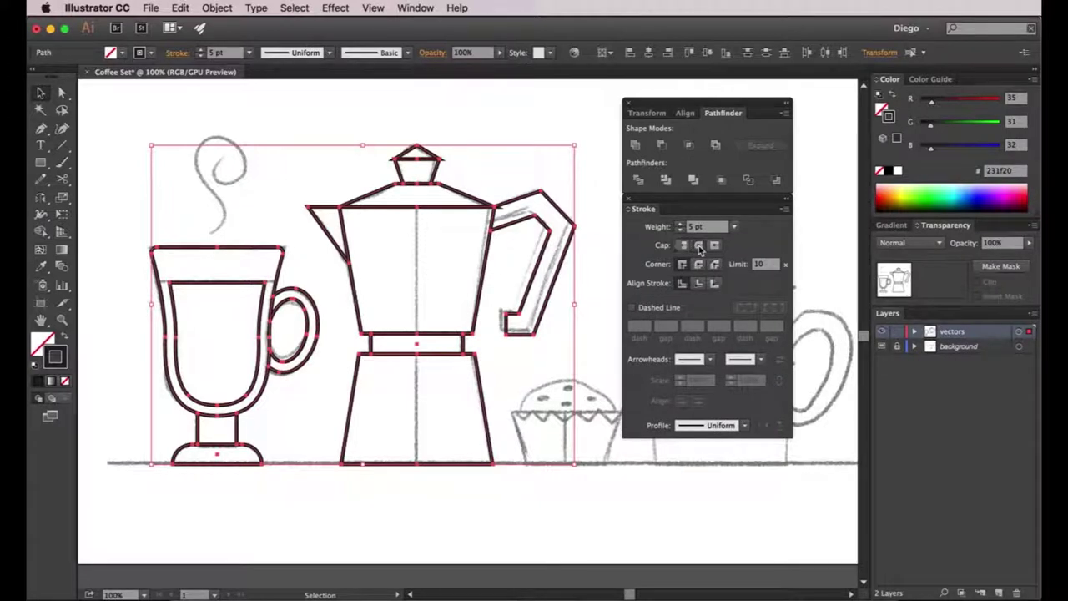
left_click(699, 265)
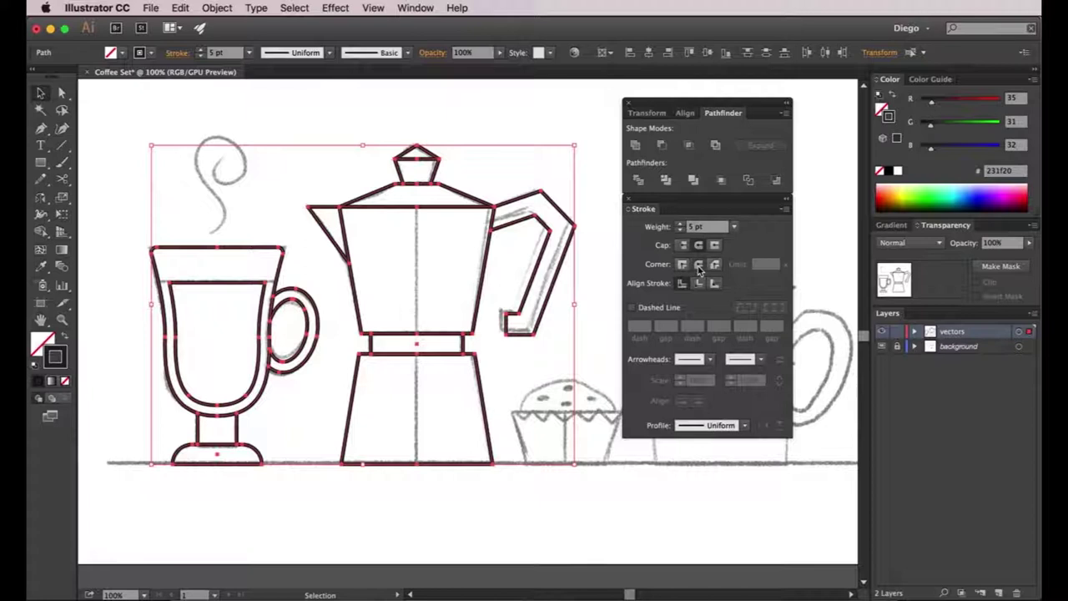
left_click(616, 277)
left_click_drag(643, 213, 986, 237)
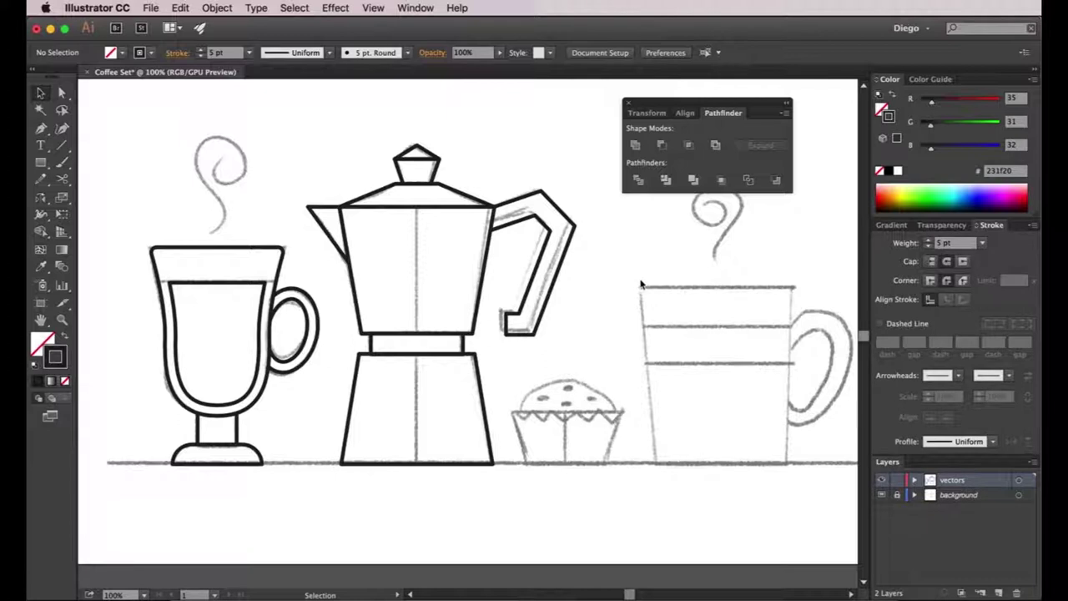
- Start a Pen path at the muffin wrapper's base centre, along its left base and side, and into the first zigzag tooth
key("super+minus")
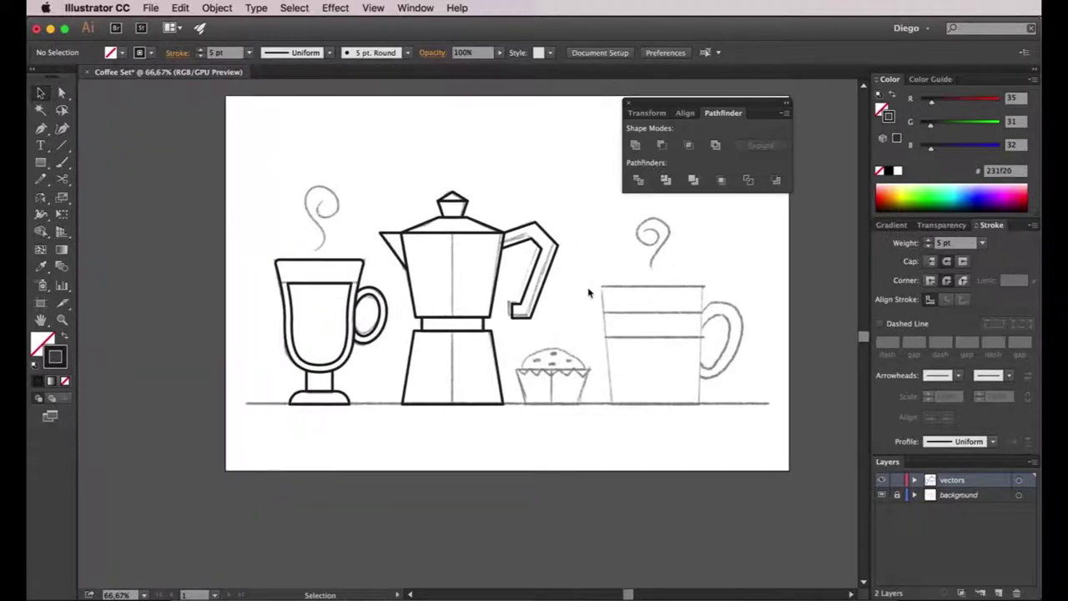
key("p")
key("super+plus")
key("super+plus")
key("super+plus")
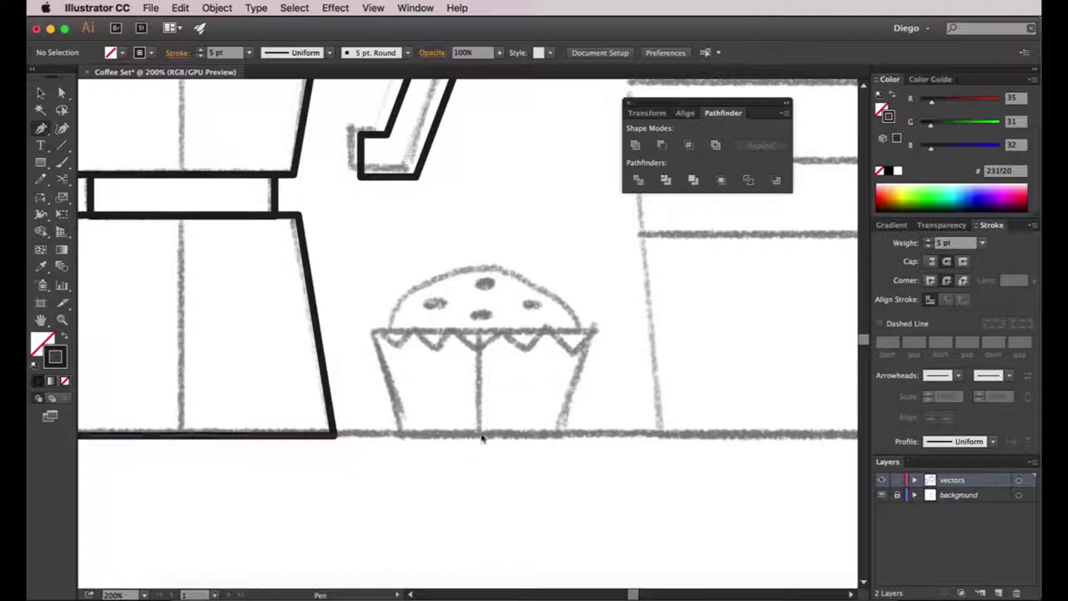
left_click_drag(481, 438, 402, 443)
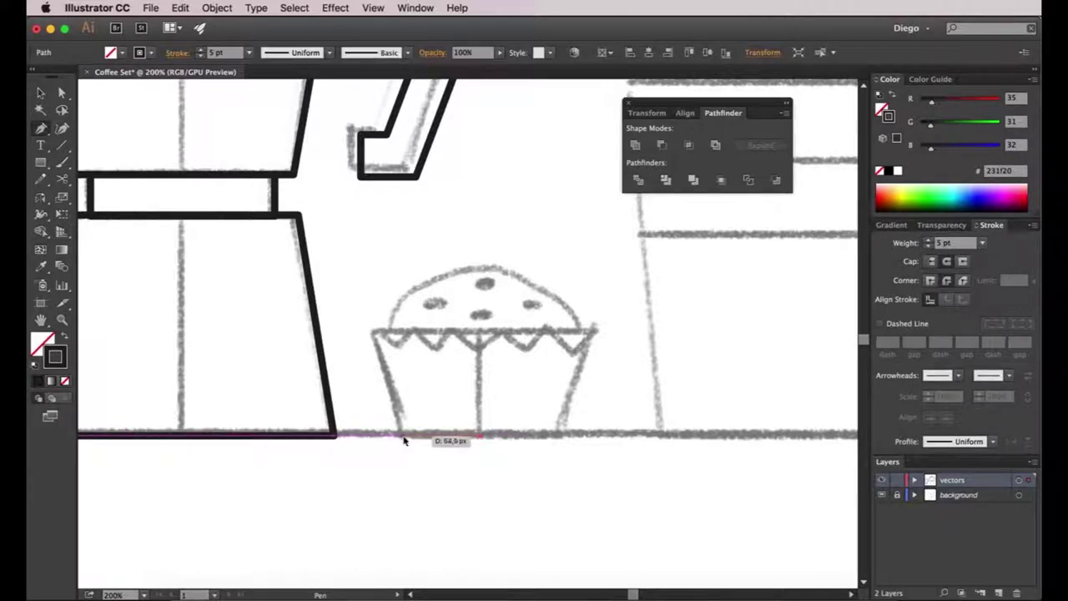
left_click(404, 436)
left_click(372, 331)
left_click_drag(399, 351, 423, 334)
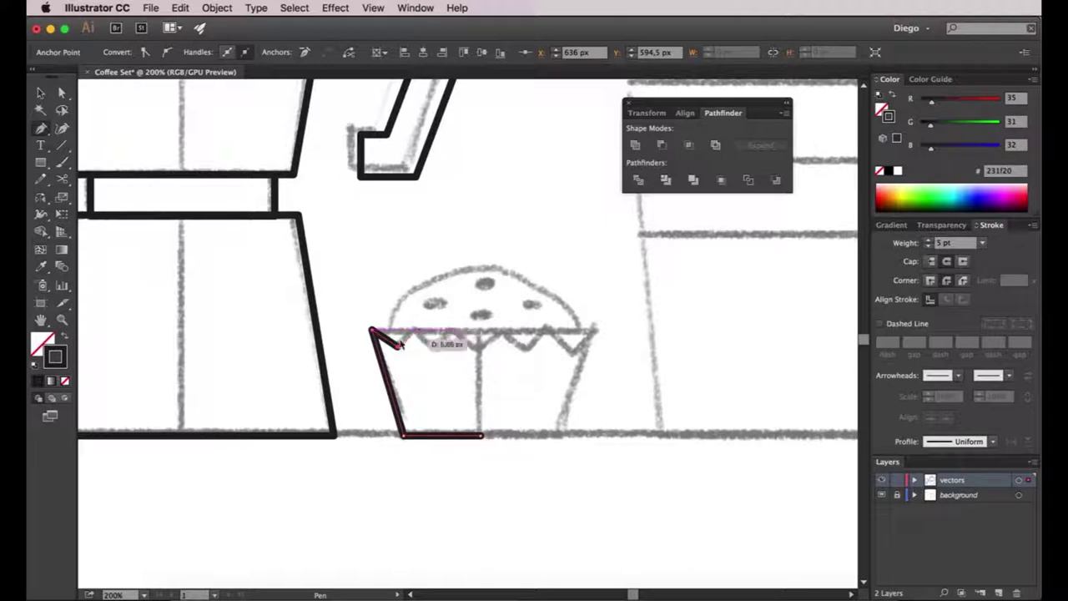
scroll(407, 349, "up", 2)
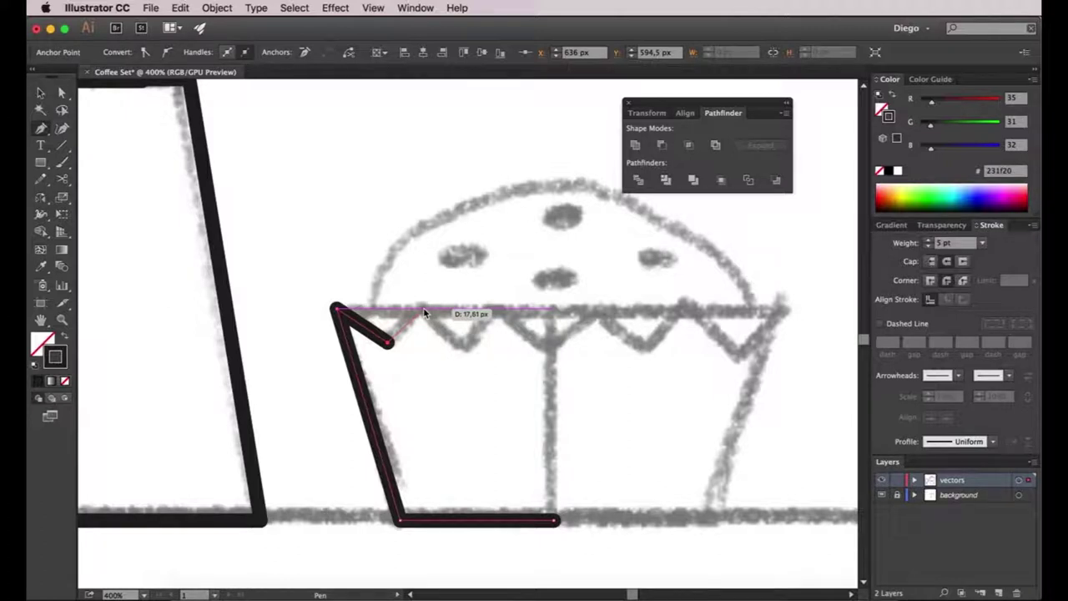
- Continue the zigzag along the wrapper's upper edge to the centre line and close the left half at the base centre
left_click(423, 309)
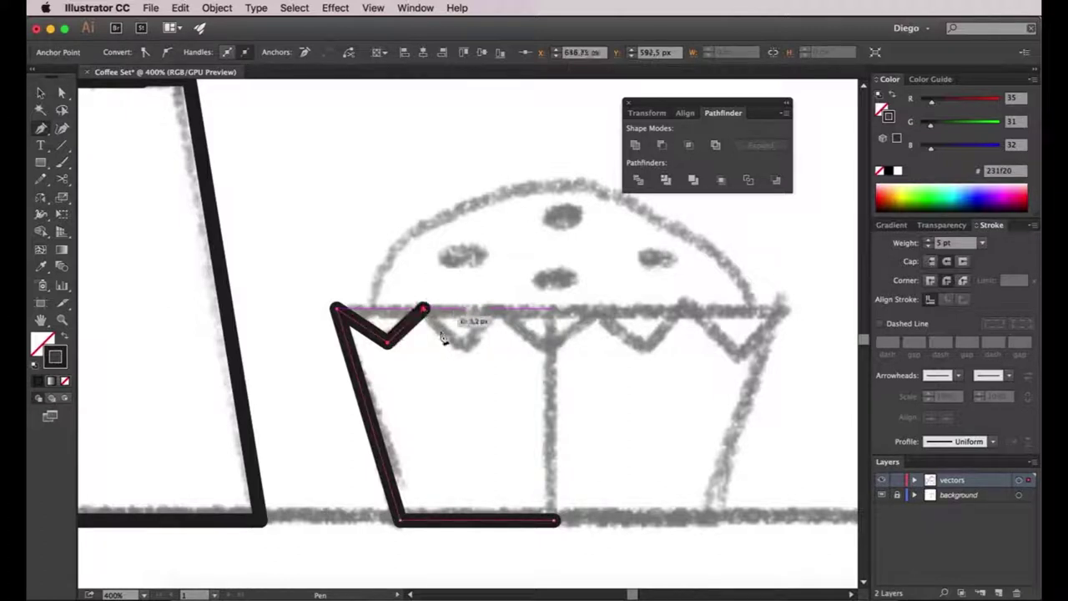
left_click(467, 342)
left_click(499, 308)
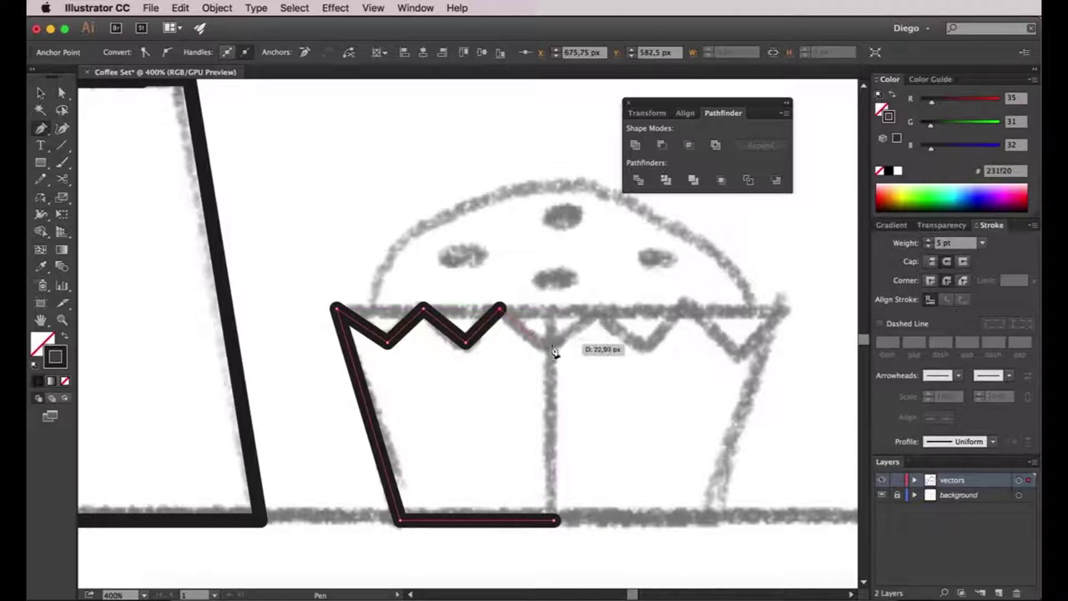
left_click(555, 343)
left_click(554, 520)
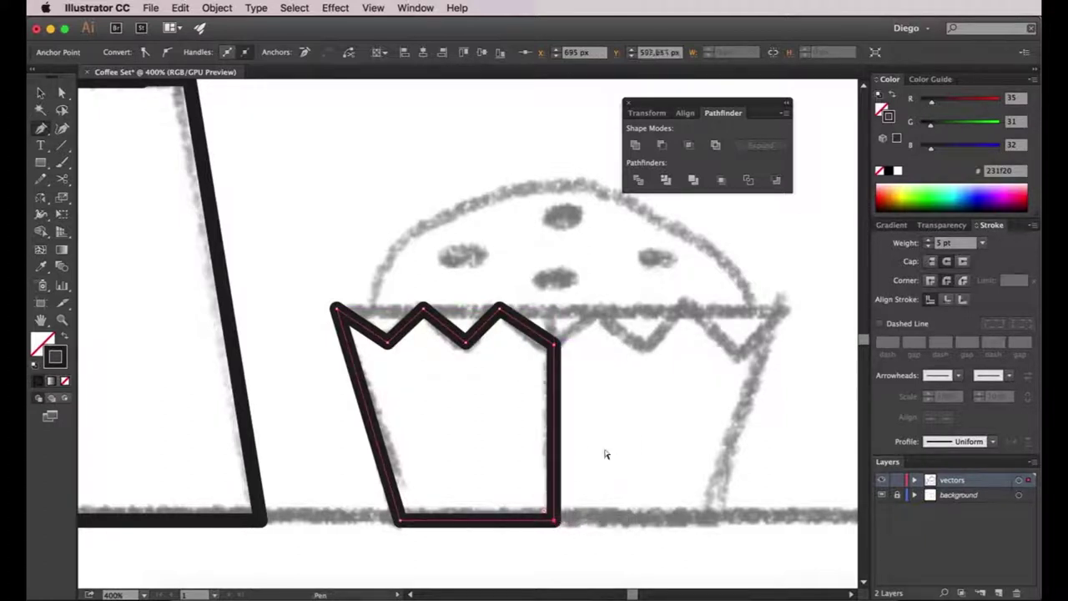
- Adjust the zigzag anchors nearest the wrapper's centre line to even out the teeth
key("a")
left_click(606, 452)
scroll(613, 437, "down", 2)
left_click_drag(652, 436, 540, 404)
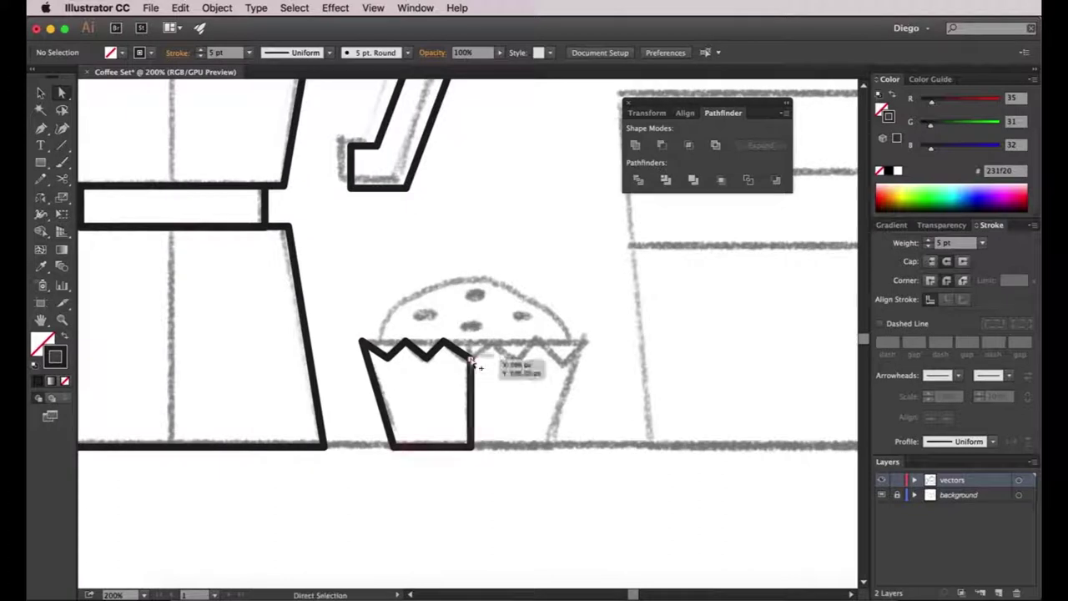
scroll(448, 348, "up", 2)
left_click(445, 344)
key("a")
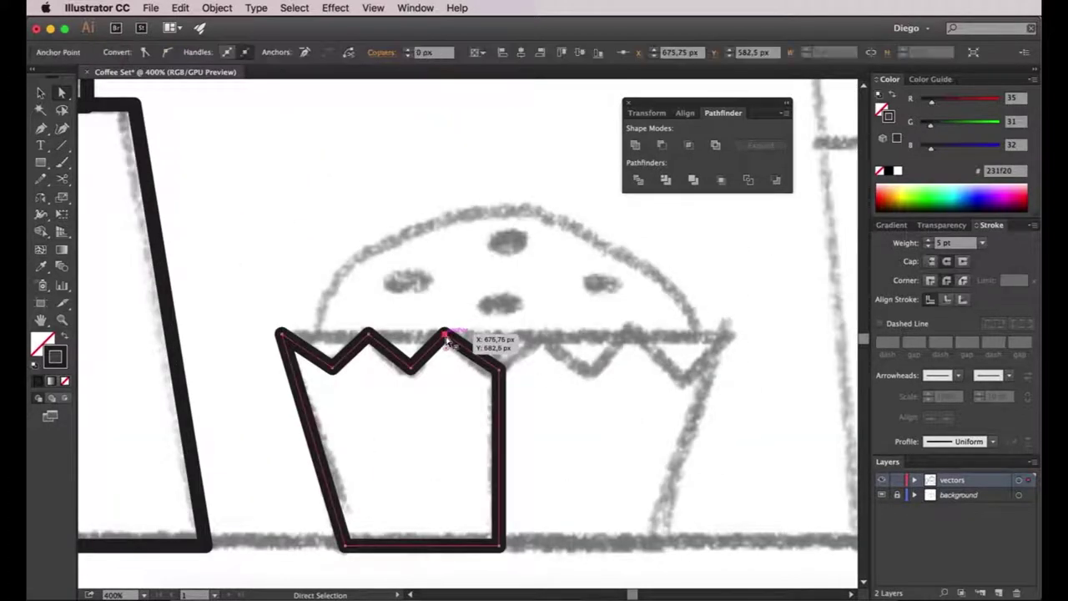
left_click_drag(445, 337, 456, 335)
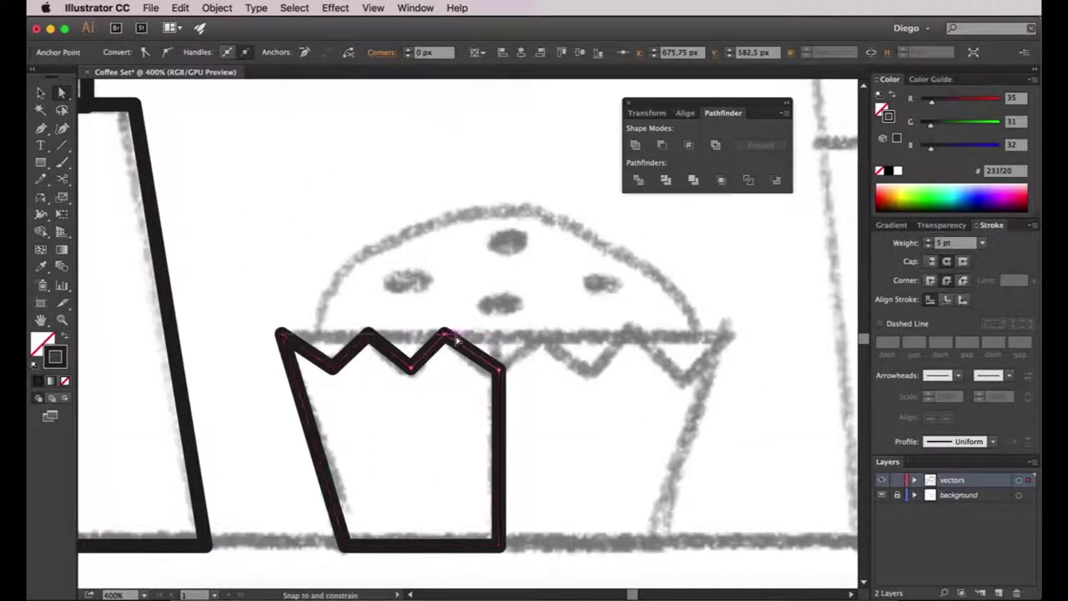
left_click(550, 339)
- Duplicate the wrapper half to its right and reflect the copy across the vertical axis
scroll(550, 339, "down", 2)
left_click_drag(582, 386, 580, 350)
key("v")
right_click(580, 349)
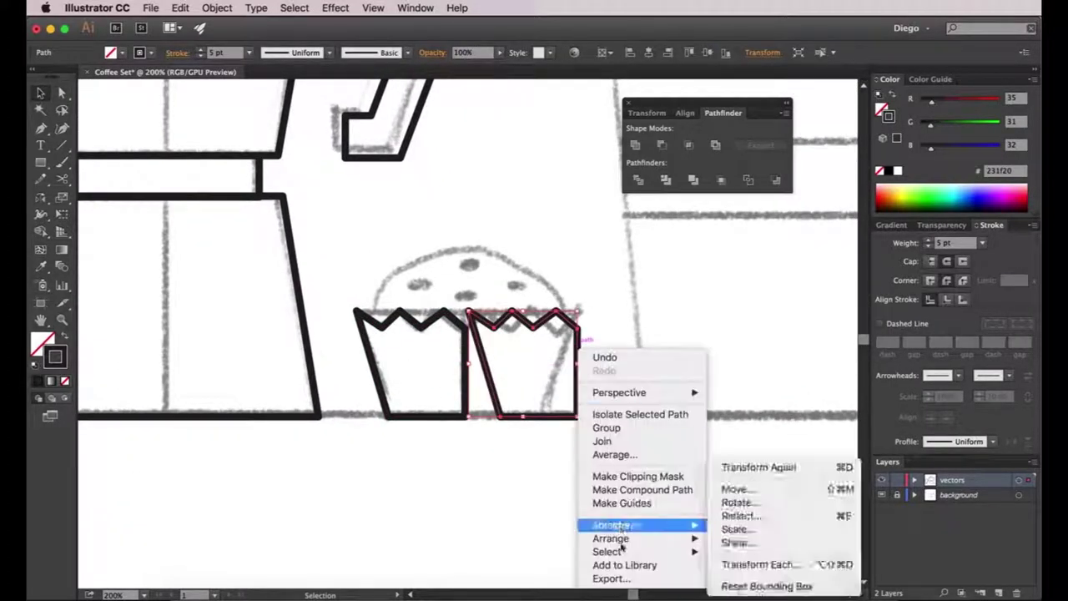
mouse_move(623, 526)
left_click(734, 515)
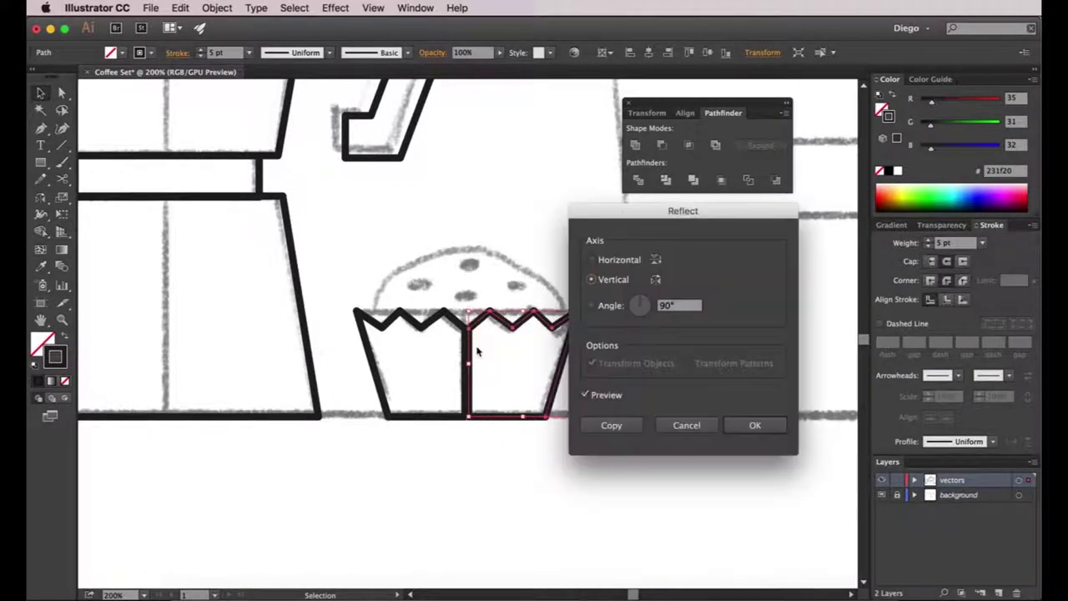
left_click(754, 425)
- Align the mirrored wrapper half with the original at the centre line and unite both halves into one shape
scroll(566, 378, "up", 1)
left_click_drag(555, 375, 549, 376)
left_click_drag(586, 417, 317, 384)
left_click(638, 146)
left_click(614, 393)
- Draw an ellipse centred on the wrapper for the muffin top, matching the sketched dome
scroll(616, 393, "down", 2)
left_click_drag(657, 404, 634, 400)
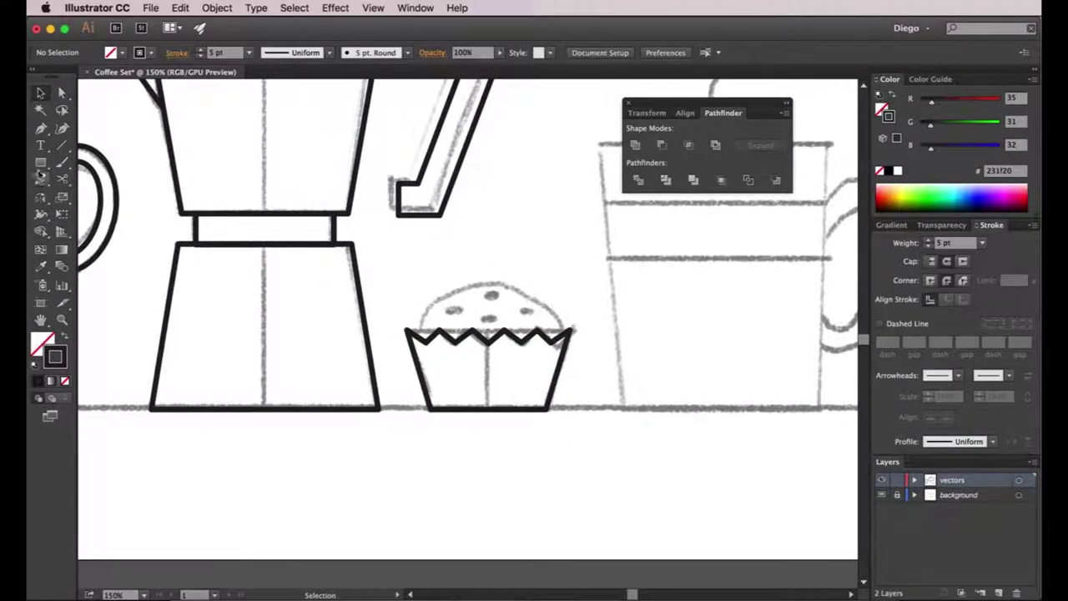
left_click_drag(39, 170, 77, 197)
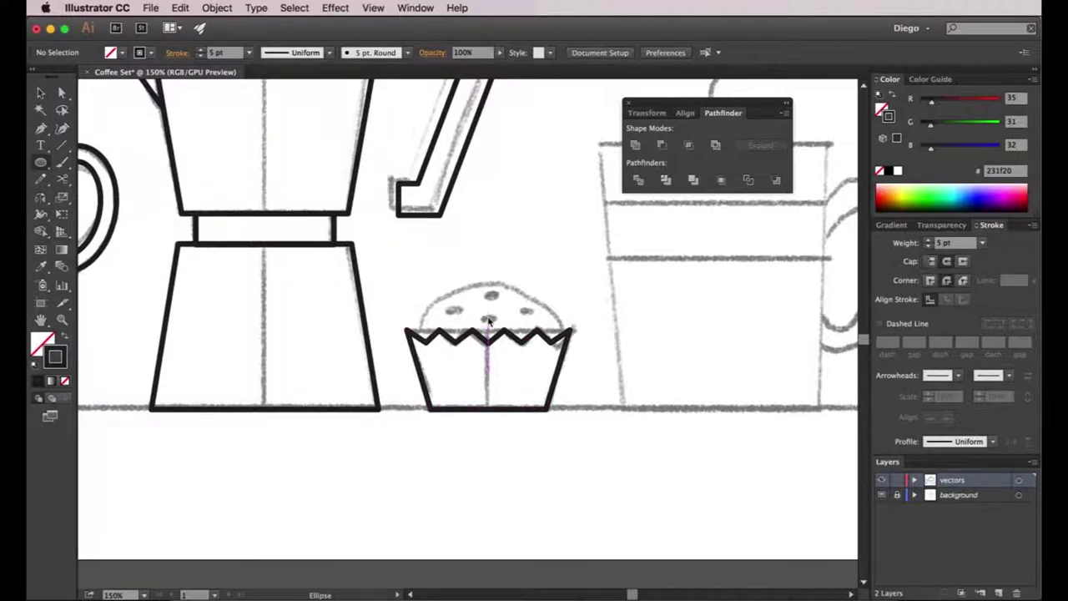
scroll(488, 321, "up", 2)
mouse_move(488, 330)
left_mouse_down()
mouse_move(353, 292)
mouse_move(346, 221)
left_mouse_up()
left_click_drag(605, 265, 636, 298)
left_click(684, 306)
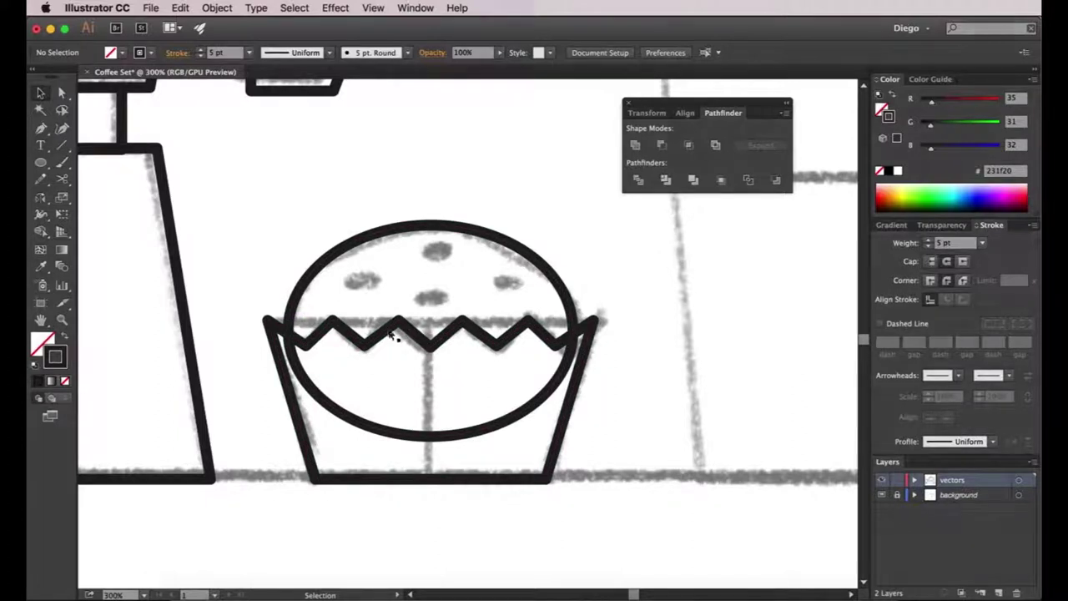
- Draw three small circles on the upper part of the muffin top as chocolate chips
left_click(40, 162)
left_click_drag(352, 267, 369, 299)
left_click_drag(423, 243, 512, 300)
left_click(592, 284, "super")
- Draw the left half of the large mug's body as a closed Pen path, from rim centre to base centre
key("super+0")
left_click_drag(662, 366, 525, 396)
key("super+1")
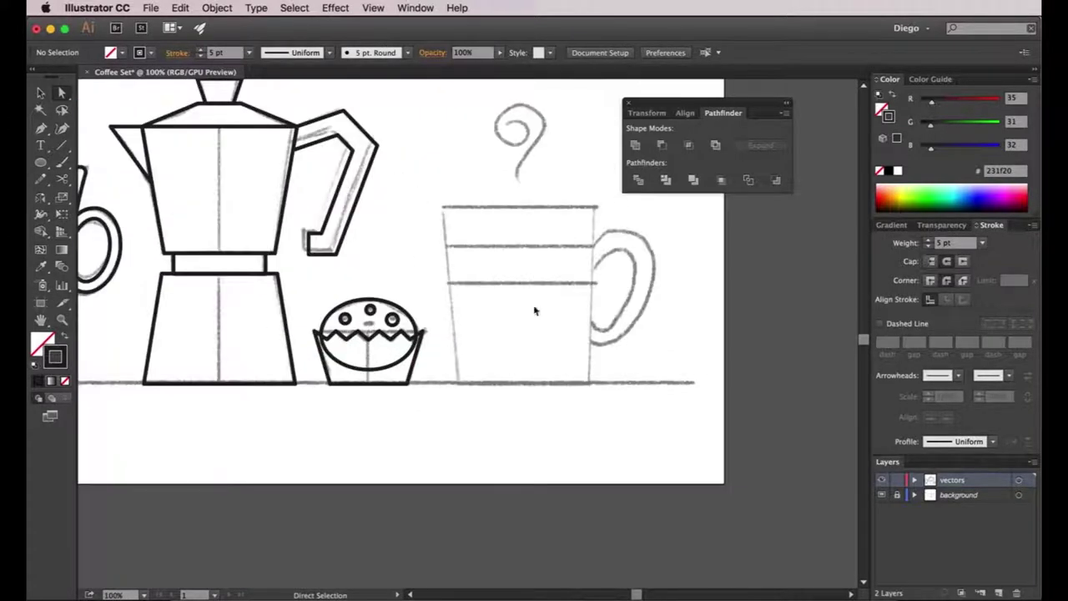
left_click_drag(534, 310, 511, 310)
left_click(39, 129)
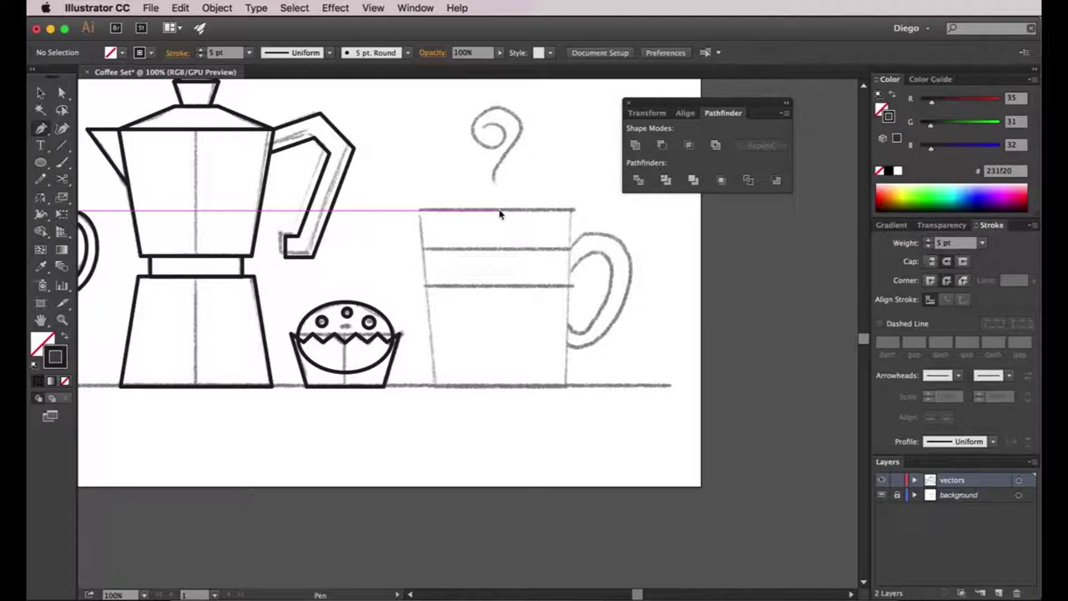
left_click(499, 211)
left_click(420, 210)
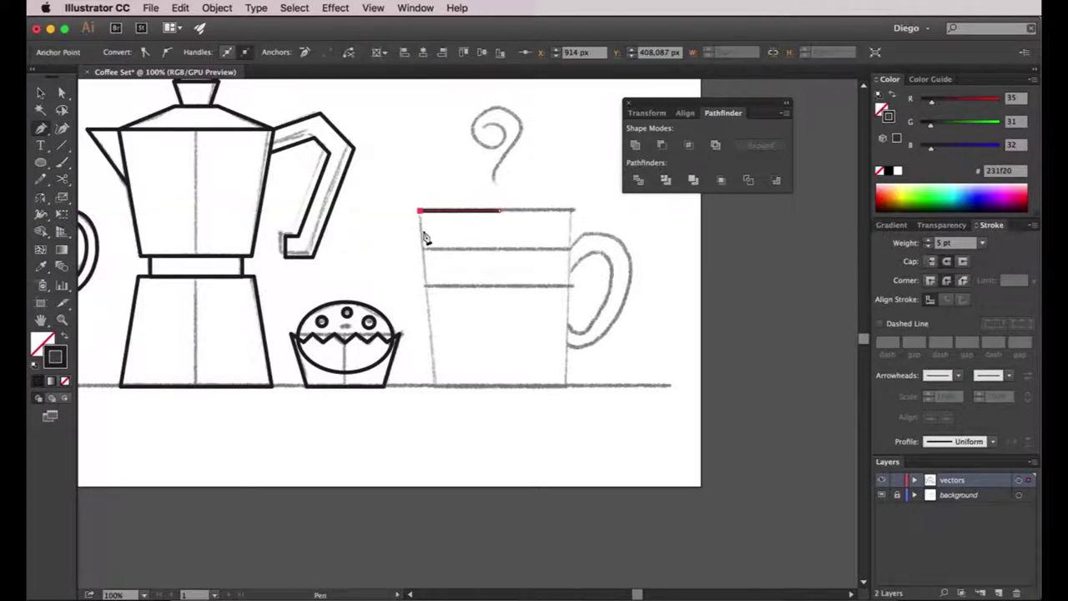
left_click(431, 385)
left_click(501, 386)
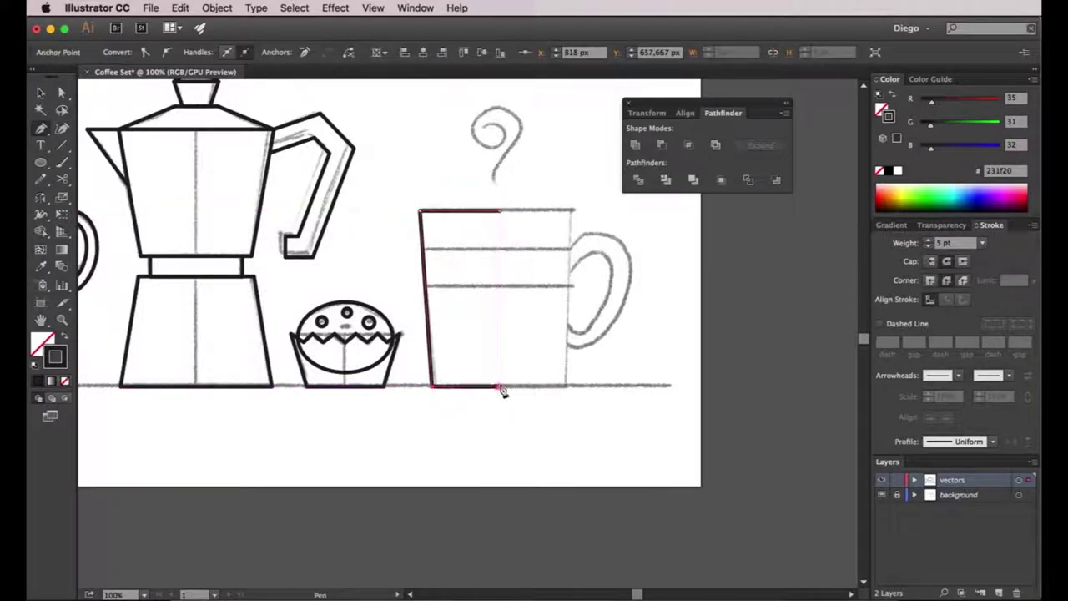
left_click(499, 212)
- Move the mug half's lower-left anchor inward along the base line to X 823 px
left_click(470, 398, "super")
scroll(428, 392, "up", 1)
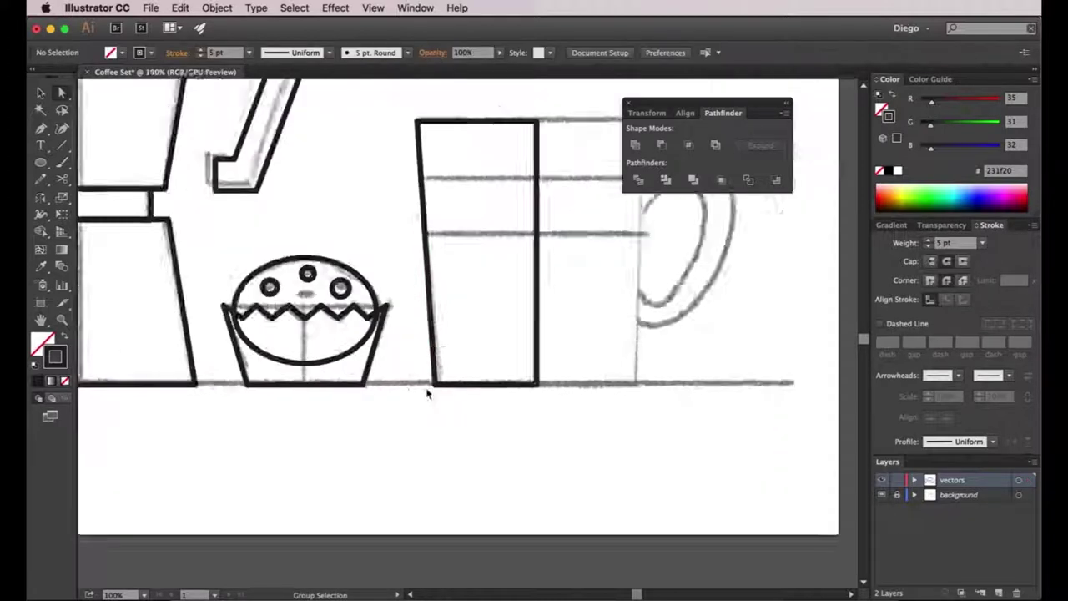
scroll(428, 393, "up", 1)
left_click(436, 383)
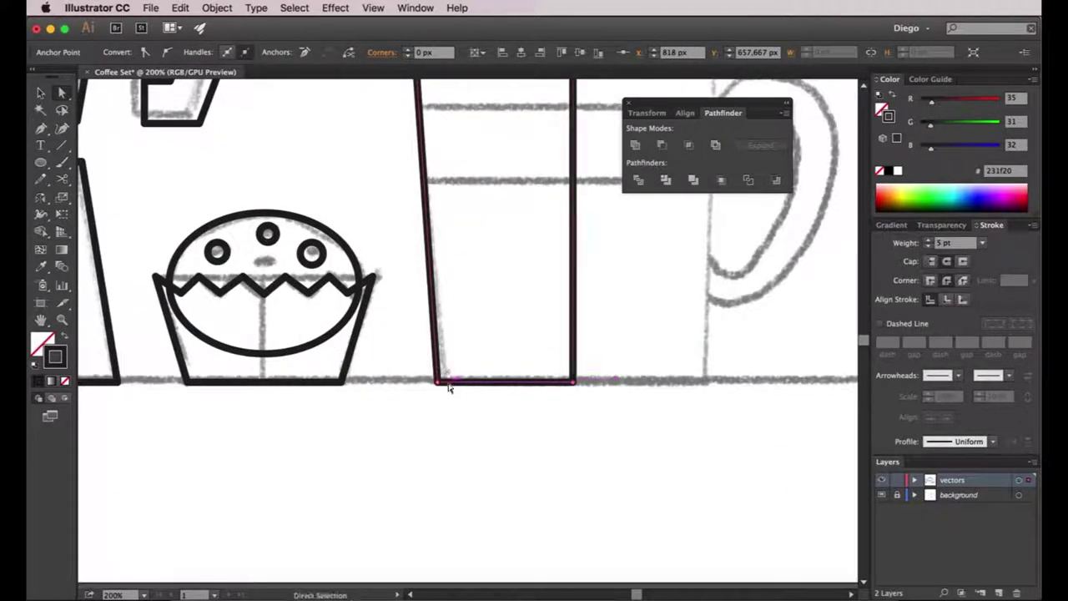
left_click_drag(448, 387, 451, 388)
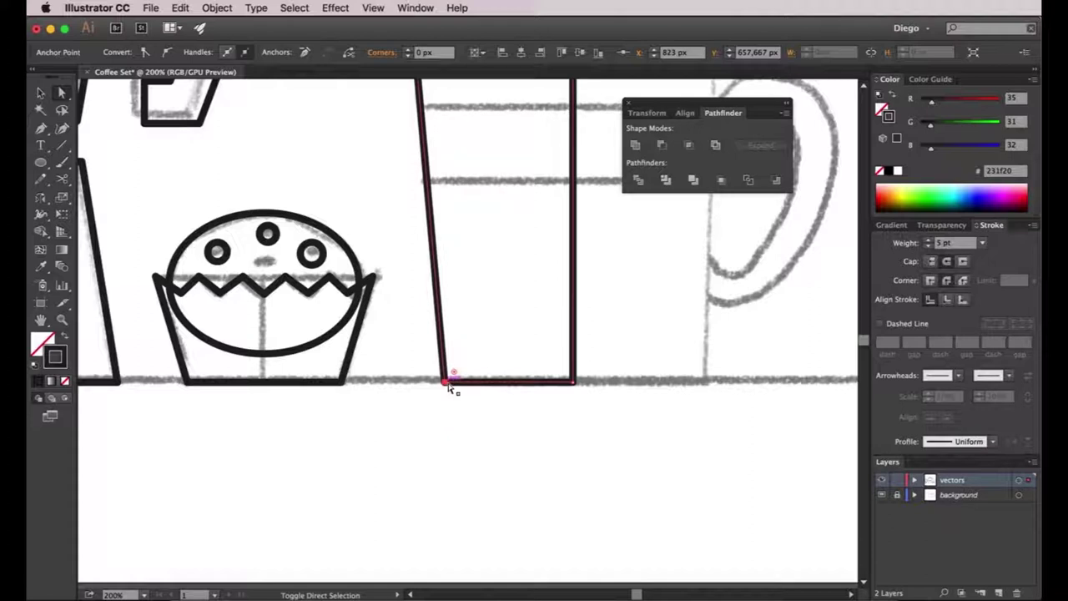
left_click(465, 434)
- Try other horizontal positions for the mug half's lower-left anchor
scroll(489, 355, "down", 1)
left_click_drag(489, 355, 367, 391)
left_click(336, 413)
key("Right")
key("Right")
key("Right")
key("Right")
key("Right")
key("Right")
key("Right")
key("Right")
key("Right")
key("Right")
key("Right")
key("Right")
key("Right")
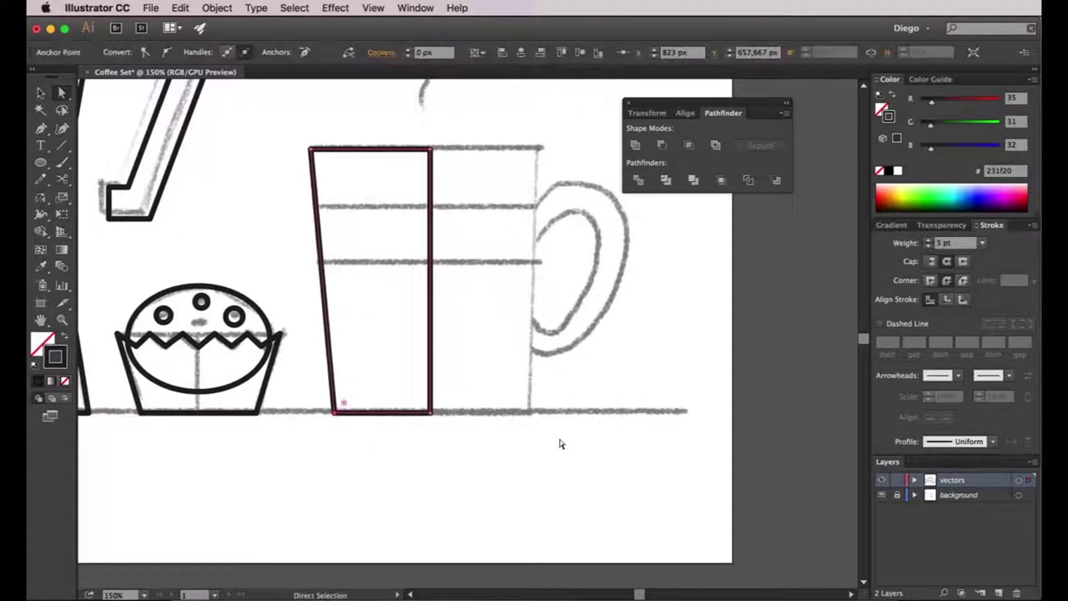
key("Left")
key("Left")
key("Left")
key("Left")
key("Left")
key("Left")
key("Left")
key("Left")
key("Left")
key("Left")
key("Left")
key("Left")
key("Left")
key("Left")
key("Left")
key("Left")
key("Left")
key("Right")
key("Right")
key("Right")
key("Right")
left_click(560, 444)
- Duplicate the mug half to its right and reflect the copy across the vertical axis
left_click_drag(560, 436, 564, 458)
key("v")
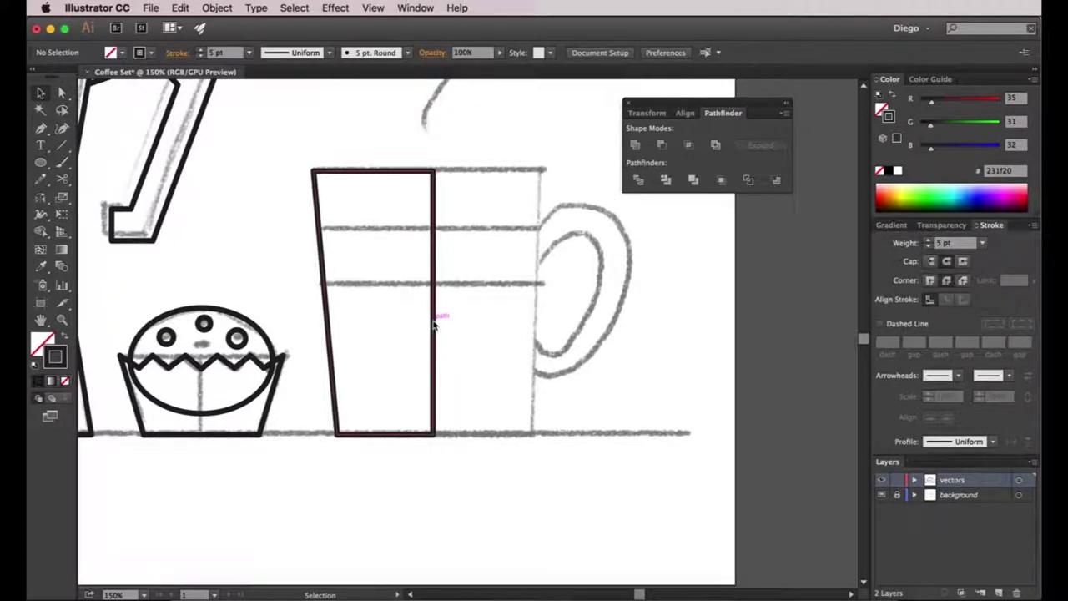
left_click_drag(434, 323, 565, 334)
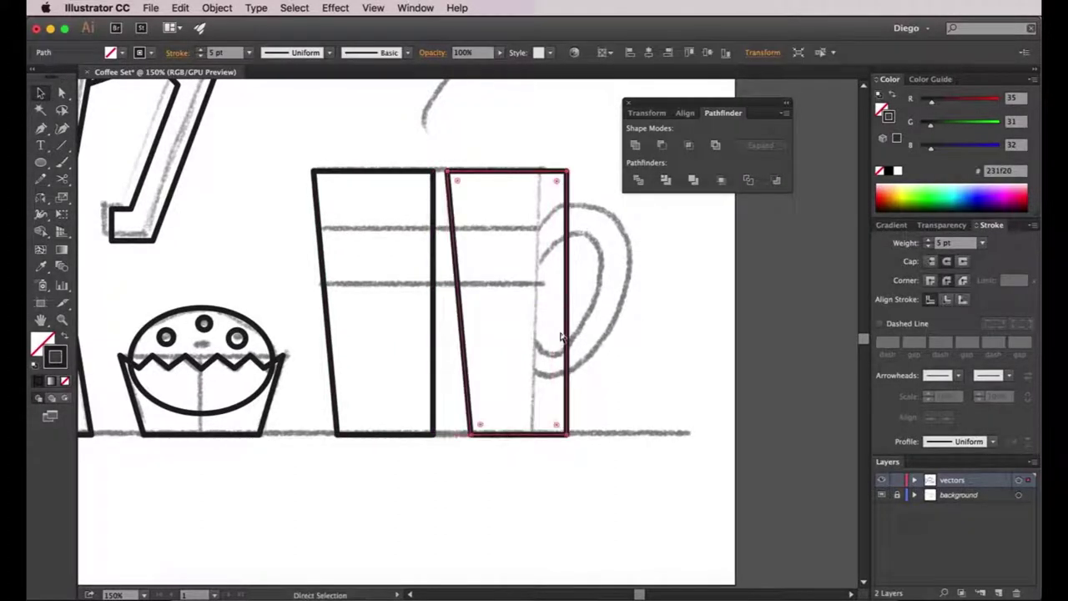
key("super+r")
key("Return")
- Join the mirrored mug half to the original at the centre and unite both into one body shape
scroll(452, 256, "up", 1)
left_click_drag(445, 257, 386, 451)
left_click(636, 145)
left_click(641, 315)
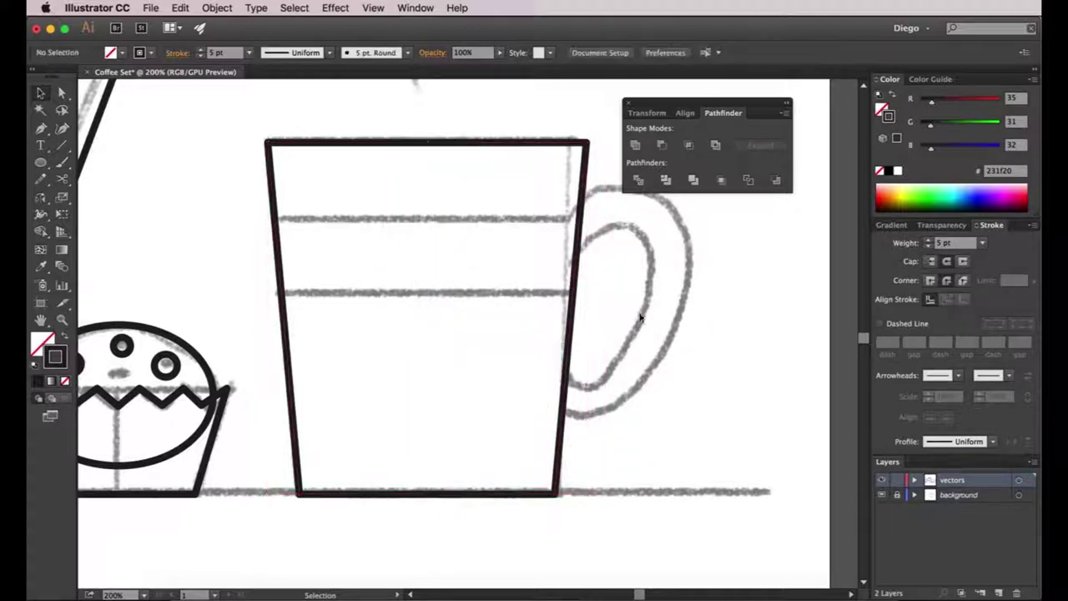
- Slightly round the two upper corners of the mug body
scroll(641, 314, "down", 1)
left_click_drag(642, 323, 615, 338)
key("a")
left_click_drag(310, 164, 597, 233)
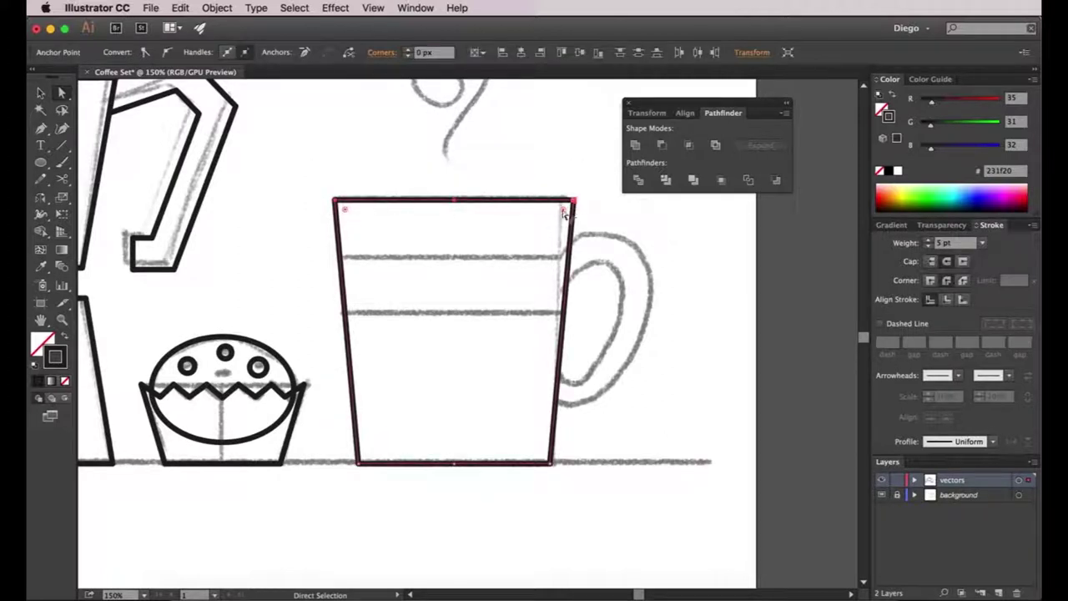
left_click_drag(563, 212, 562, 217)
left_click(597, 245)
scroll(598, 244, "down", 2)
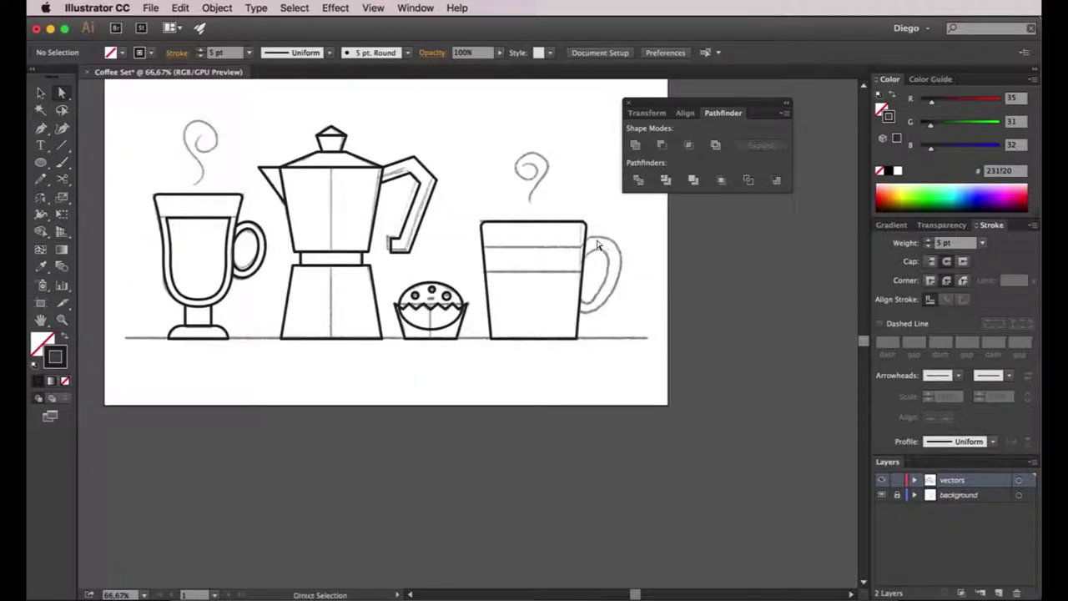
- Offset the mug body's path by -15 px with mitered joins to create an inner outline
scroll(598, 244, "up", 1)
left_click_drag(622, 261, 540, 272)
left_click(380, 232)
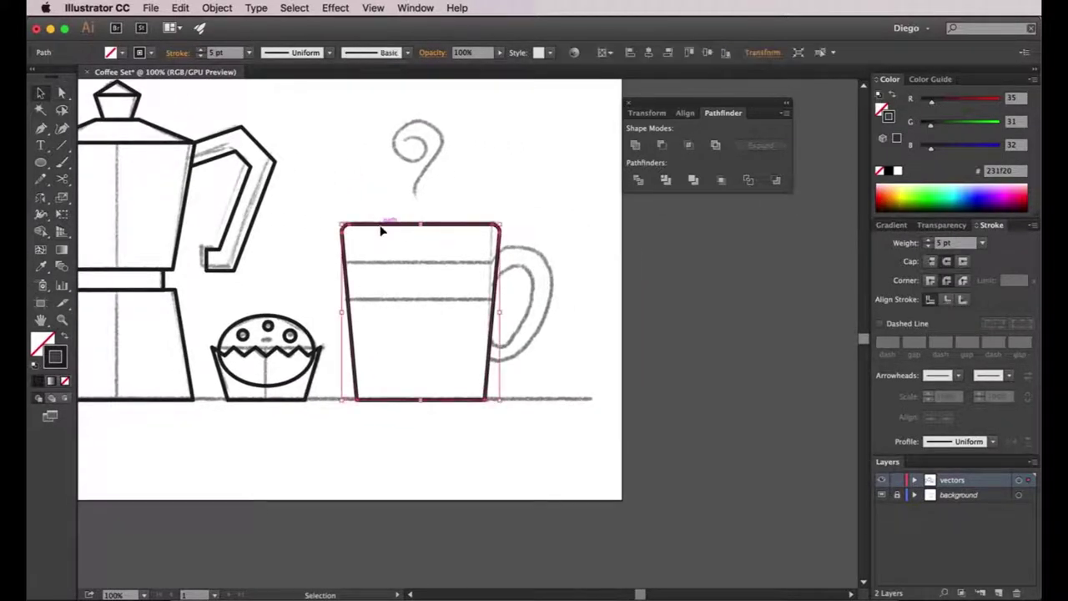
left_click(535, 342)
left_click_drag(518, 356, 587, 341)
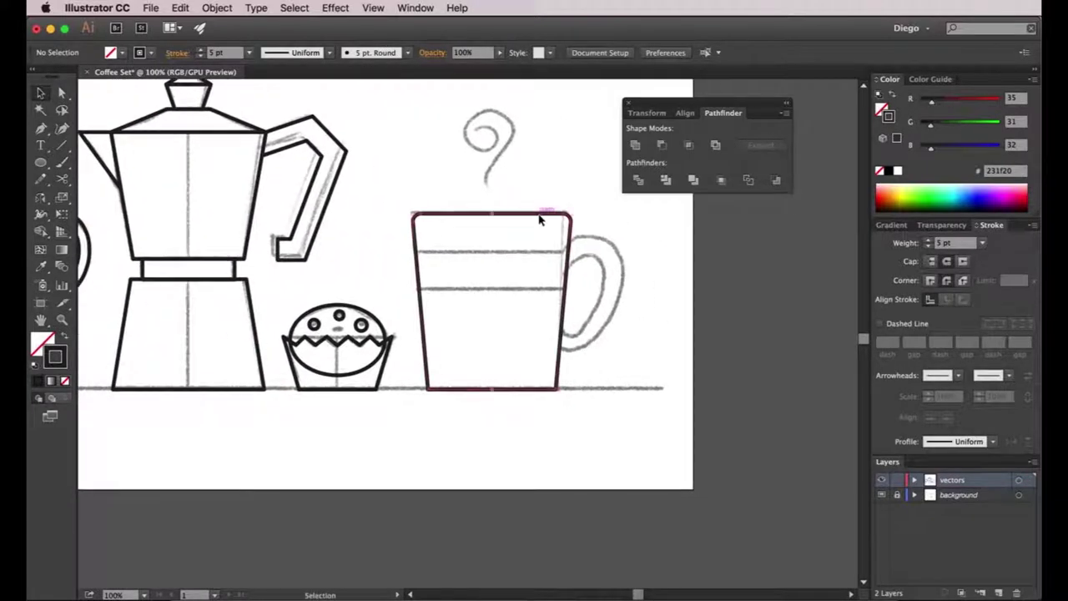
left_click(544, 214)
left_click(216, 7)
mouse_move(255, 280)
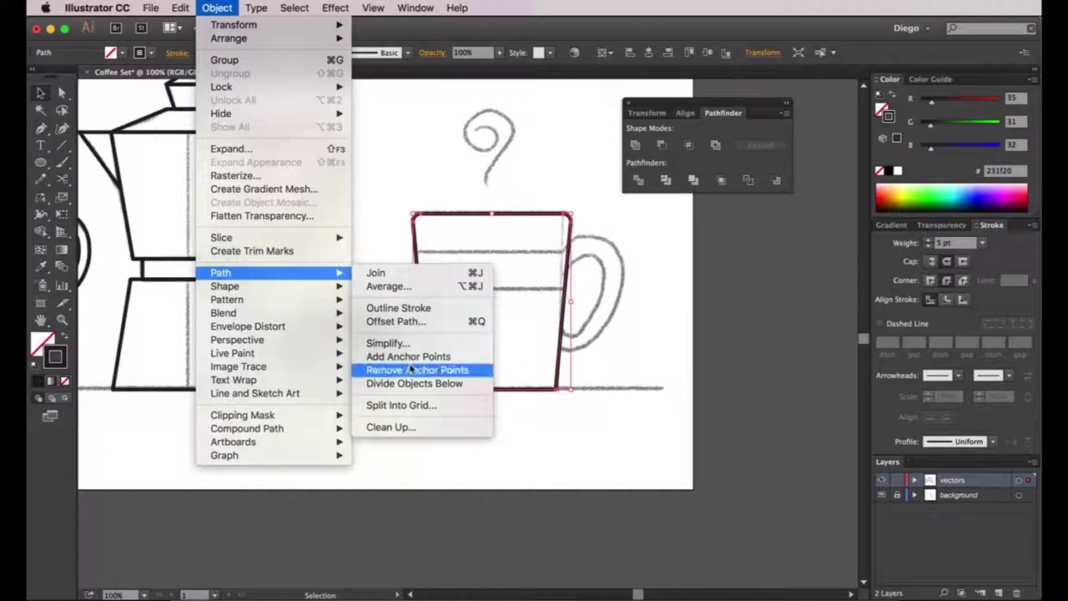
left_click(411, 323)
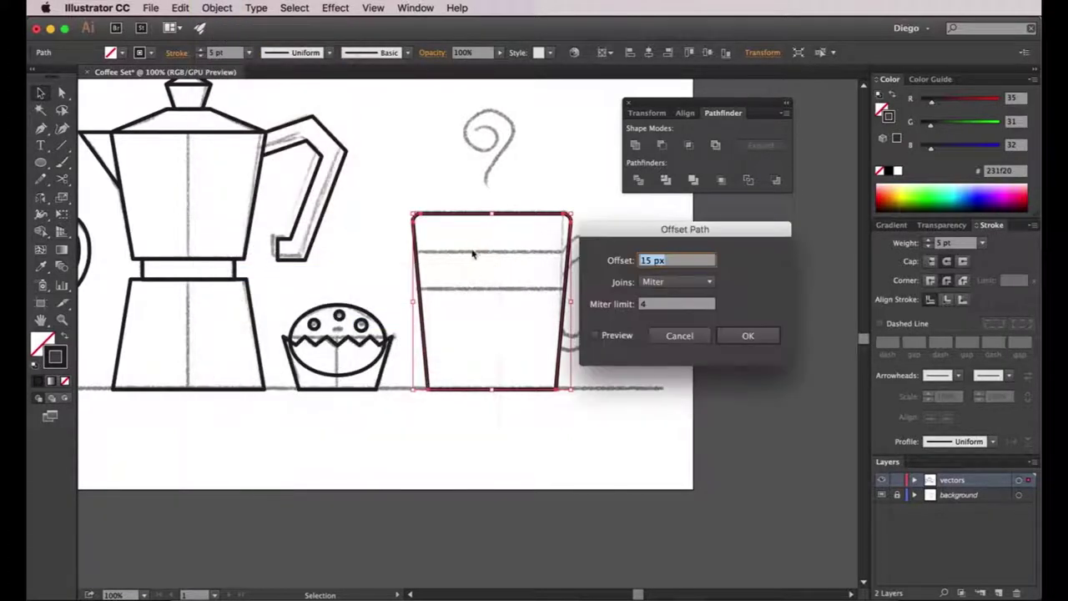
left_click(596, 335)
left_click(640, 260)
type("-")
left_click(678, 306)
left_click(750, 336)
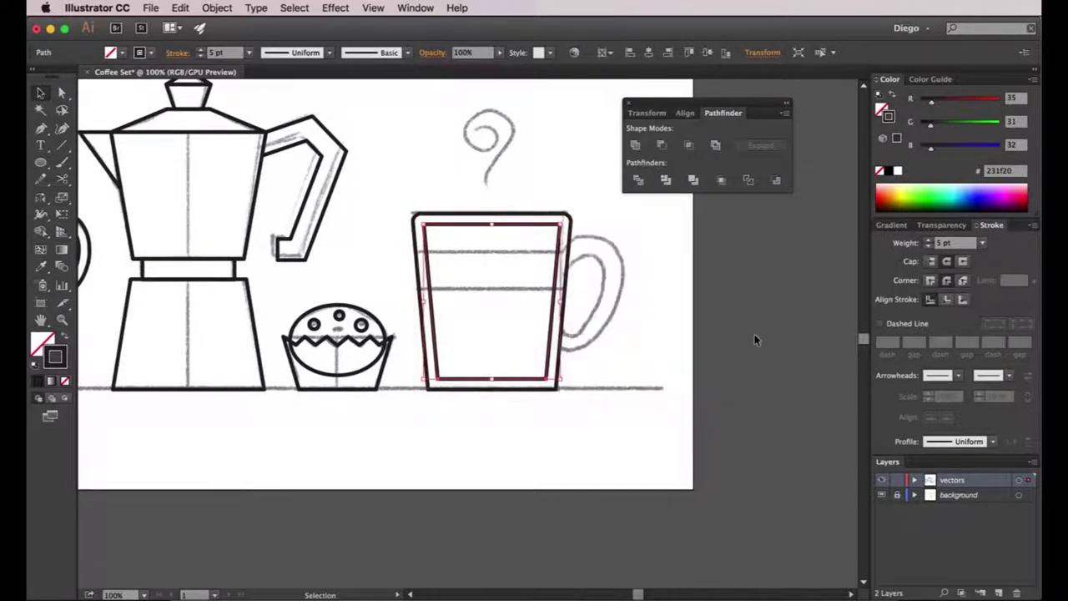
- Round the two lower corners of the mug's inner outline
key("a")
left_click(567, 412)
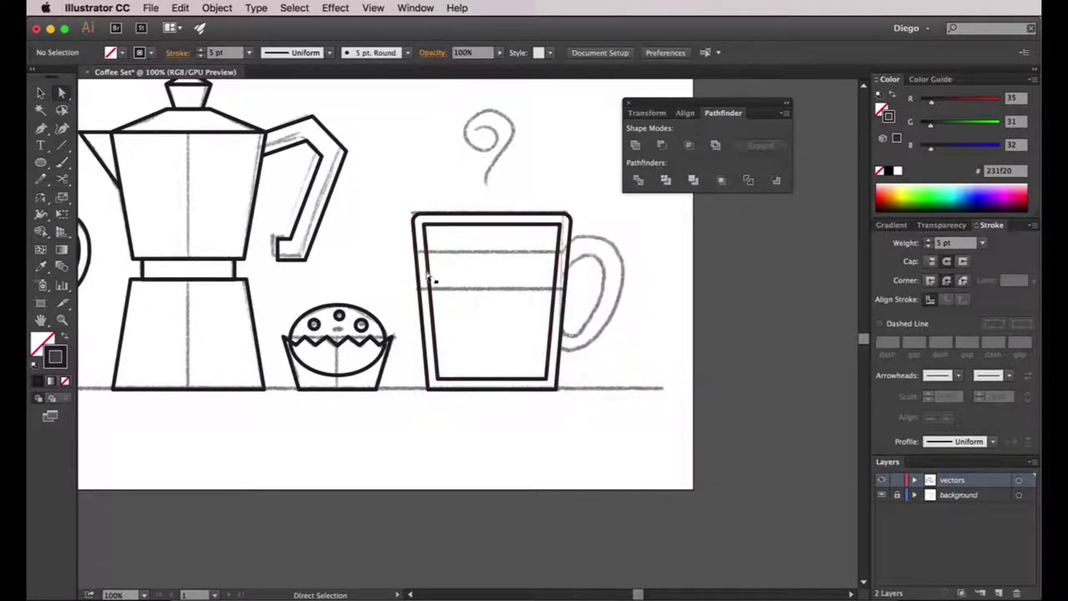
scroll(429, 276, "up", 1)
scroll(451, 368, "right", 2)
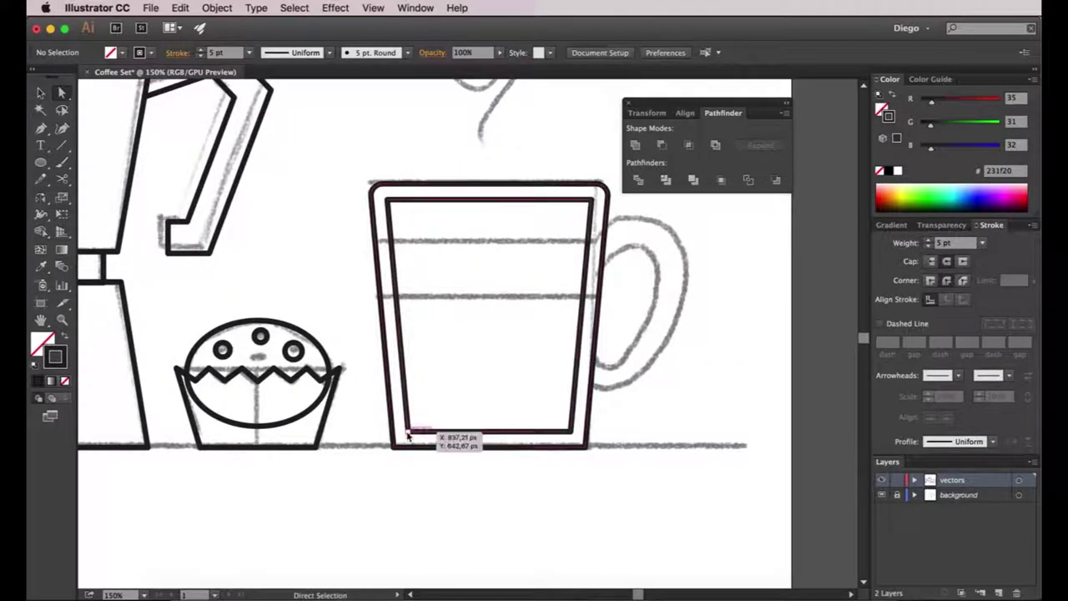
left_click(408, 432)
left_click(573, 433, "shift")
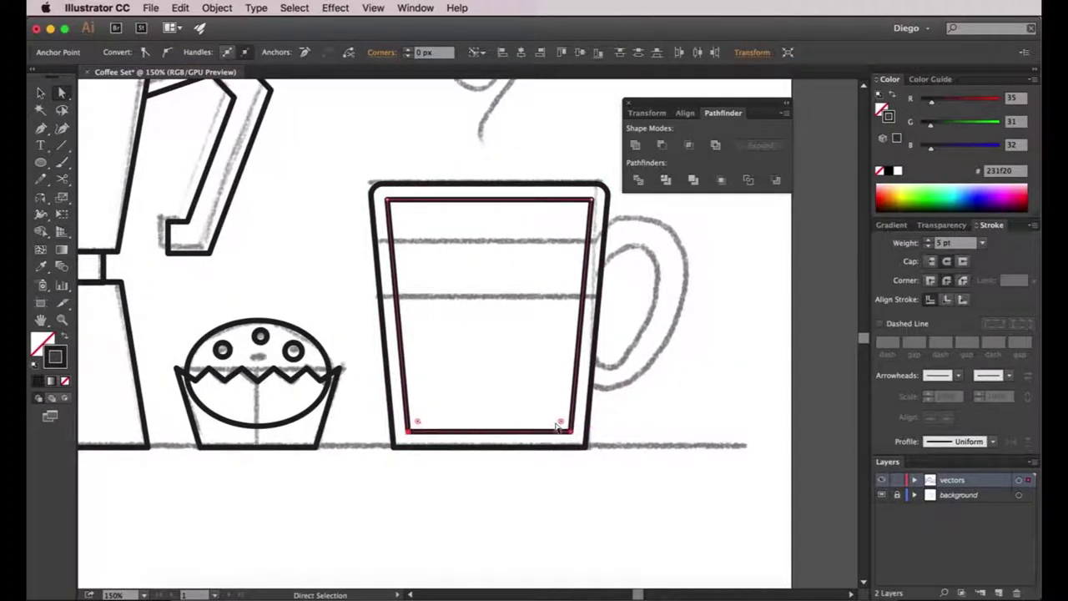
left_click_drag(564, 426, 554, 424)
left_click(705, 419)
scroll(667, 417, "right", 2)
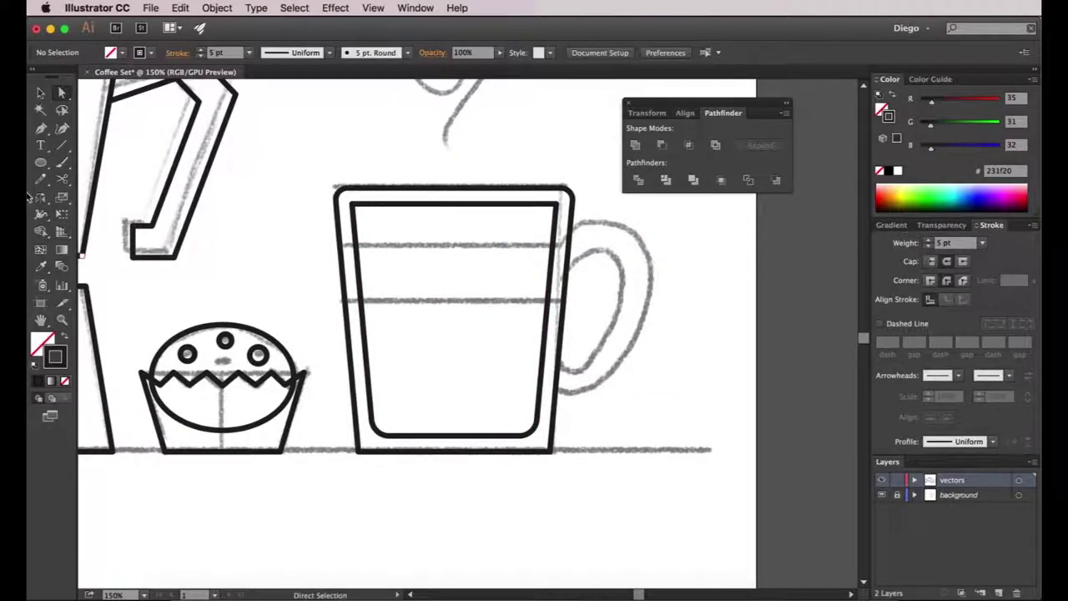
- Draw a horizontal line across the mug along the upper sketched level and divide the inner outline with it
left_click(61, 145)
scroll(222, 250, "right", 5)
scroll(222, 250, "up", 2)
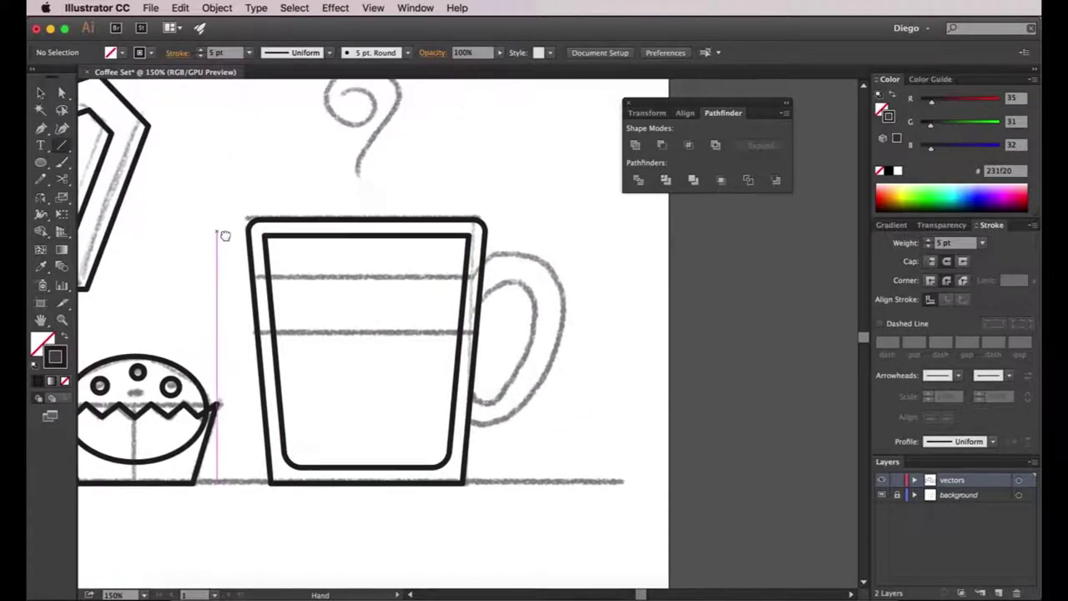
left_click_drag(216, 274, 521, 274)
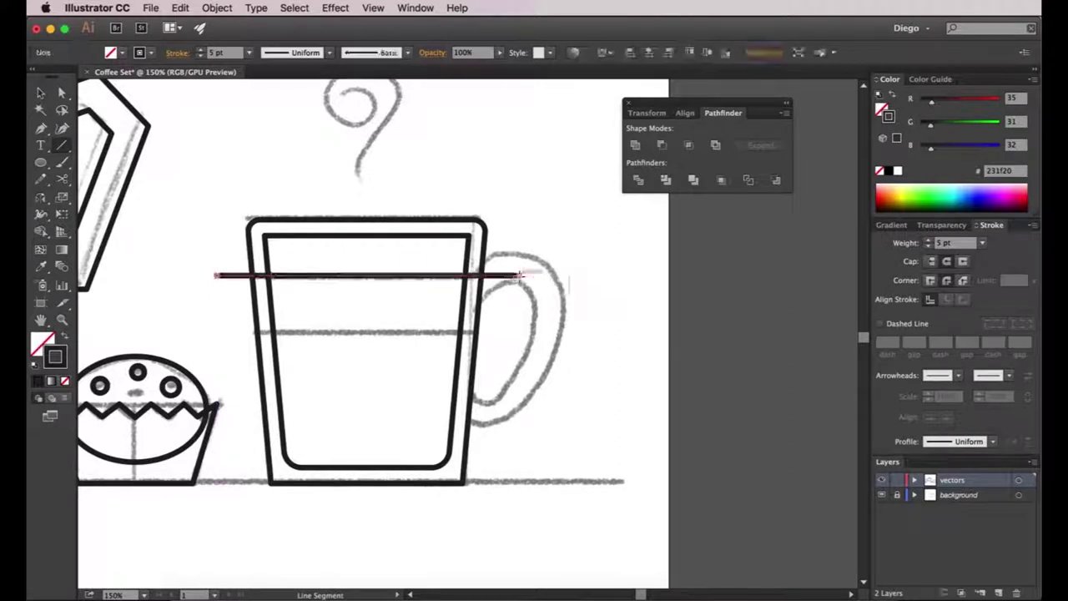
key("v")
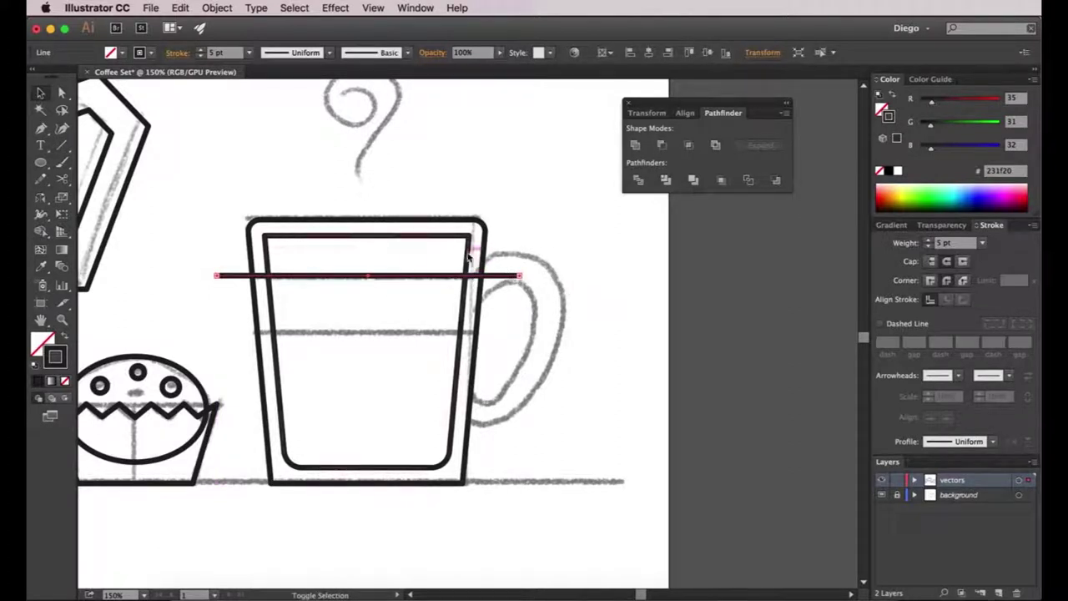
left_click(469, 259, "shift")
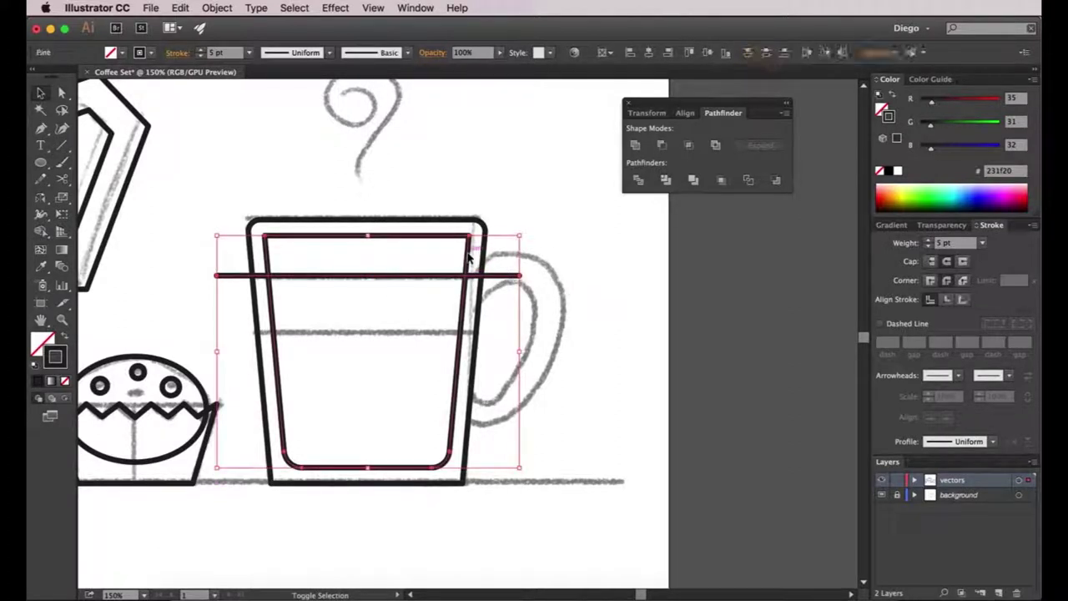
left_click(637, 182)
- Ungroup the divided inner shape and delete the strip above the upper level line
right_click(467, 286)
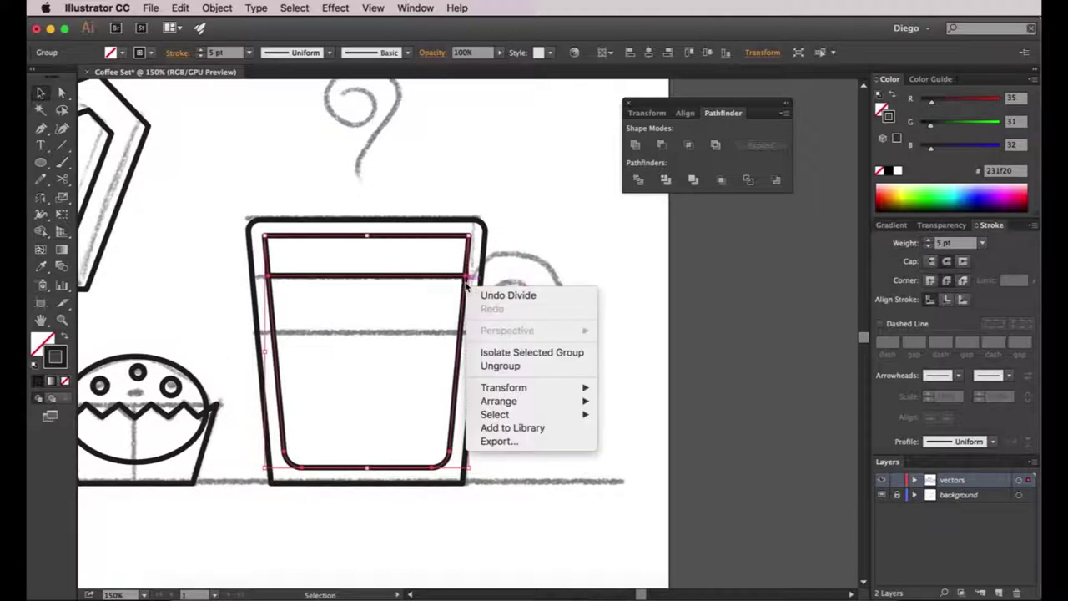
left_click(505, 365)
left_click(559, 291)
left_click(468, 251)
key("Delete")
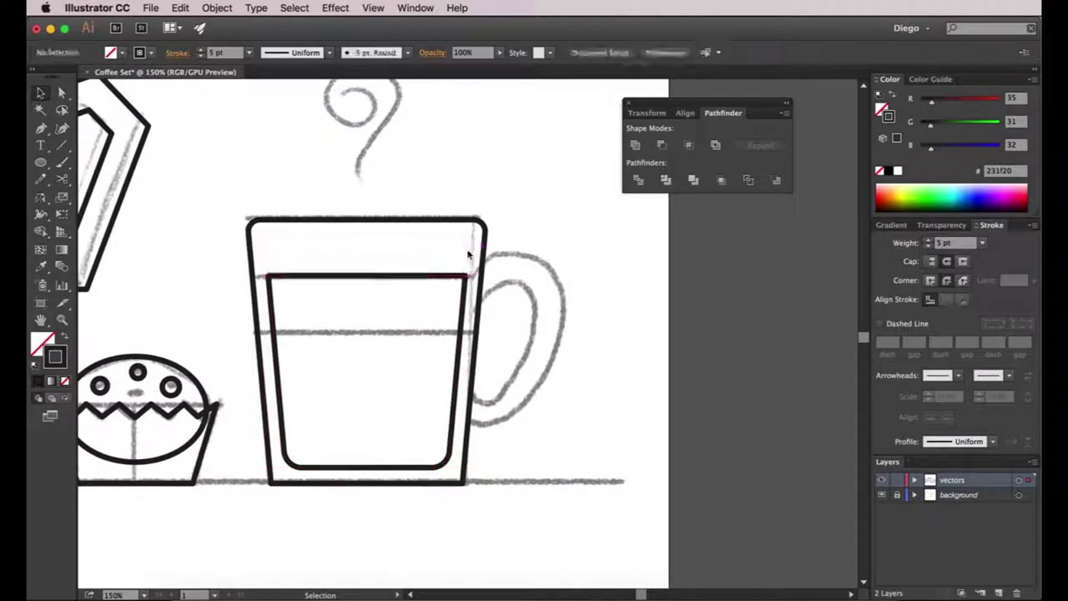
left_click_drag(590, 320, 607, 319)
- Draw a second horizontal line across the mug along the lower sketched level
left_click(62, 146)
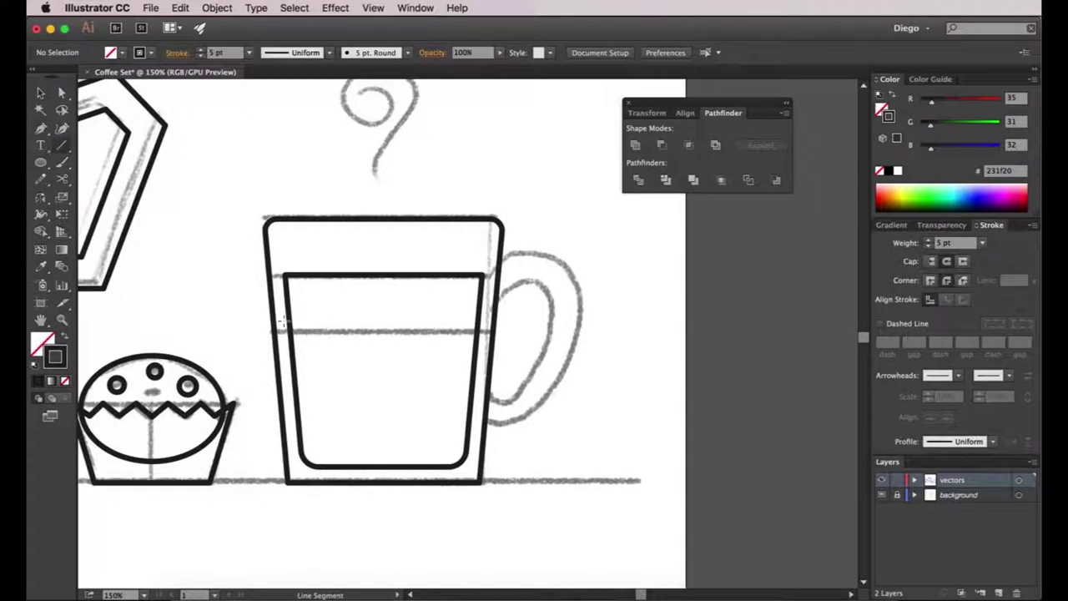
mouse_move(258, 334)
left_mouse_down()
mouse_move(544, 333)
mouse_move(504, 333)
left_mouse_up()
key("v")
- Divide the mug's inner shape with the lower level line and ungroup the resulting pieces
left_click(474, 382, "shift")
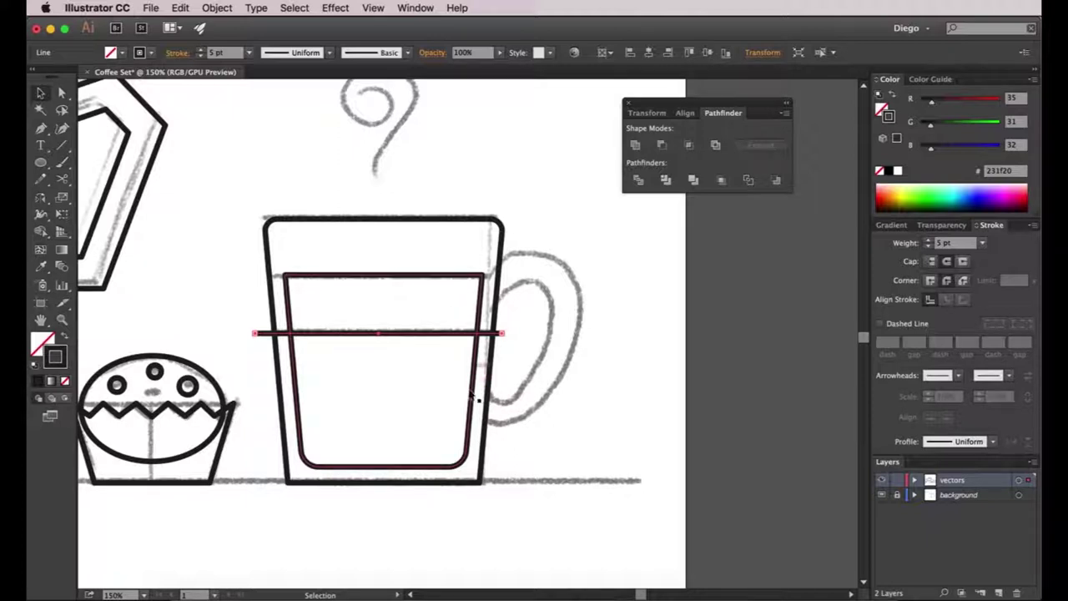
left_click(478, 296, "shift")
left_click(479, 292, "shift")
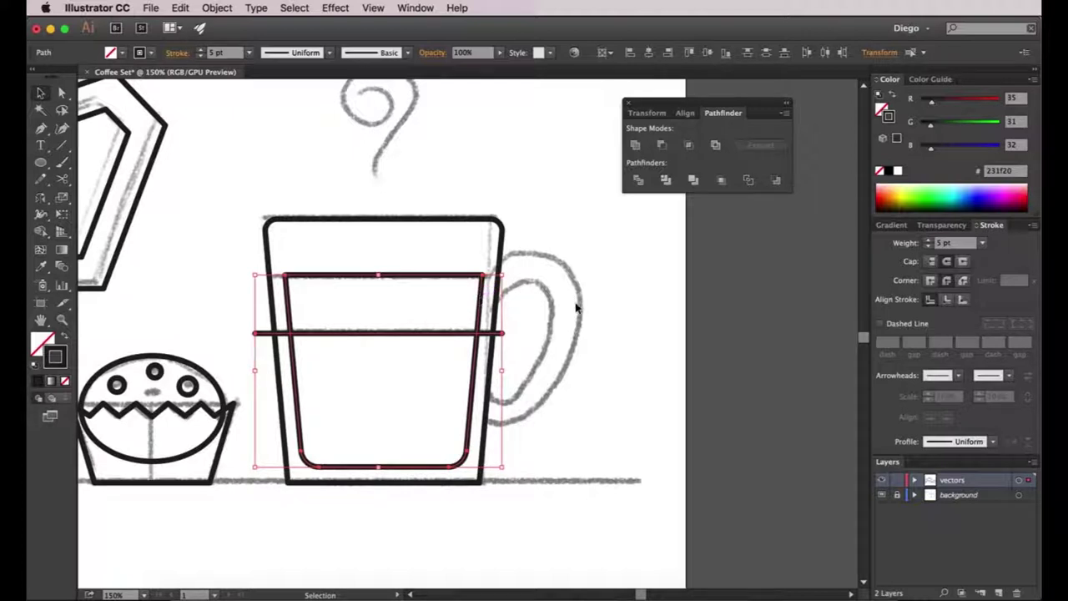
left_click(639, 180)
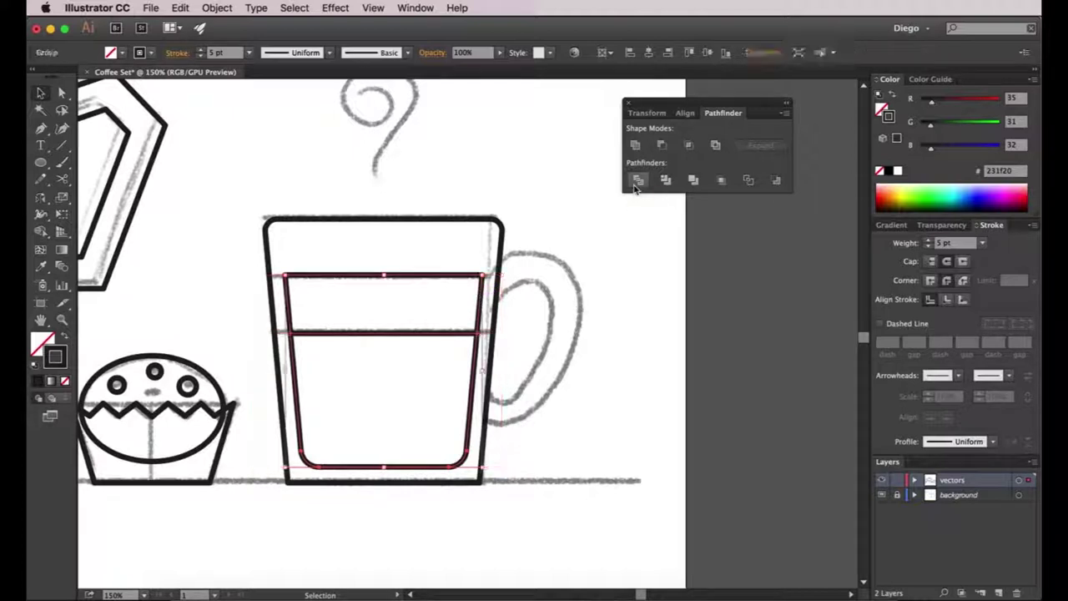
right_click(475, 304)
left_click(498, 382)
left_click(613, 383)
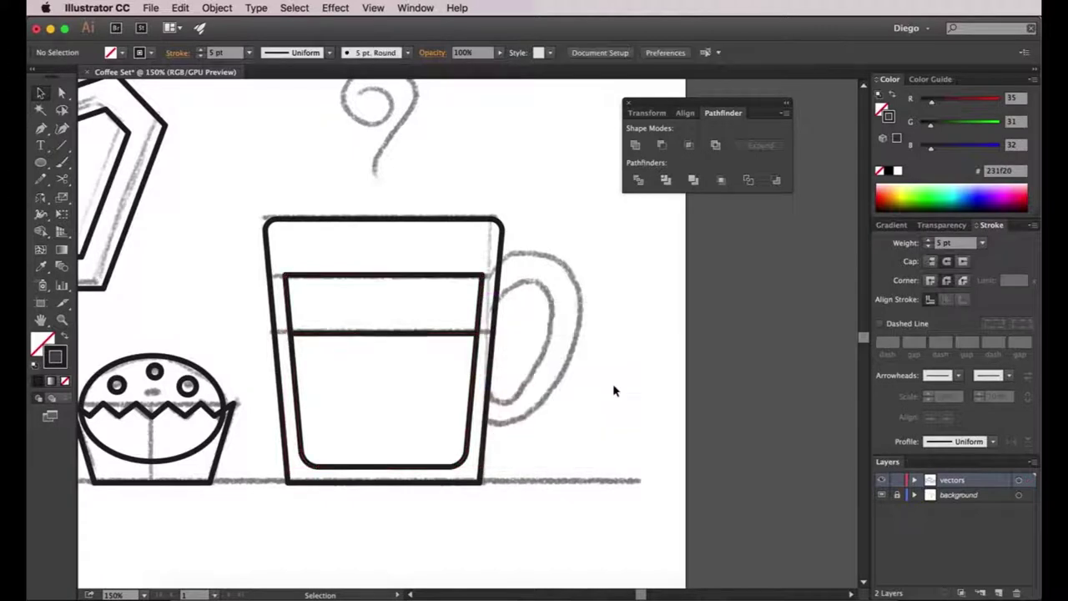
left_click(374, 279)
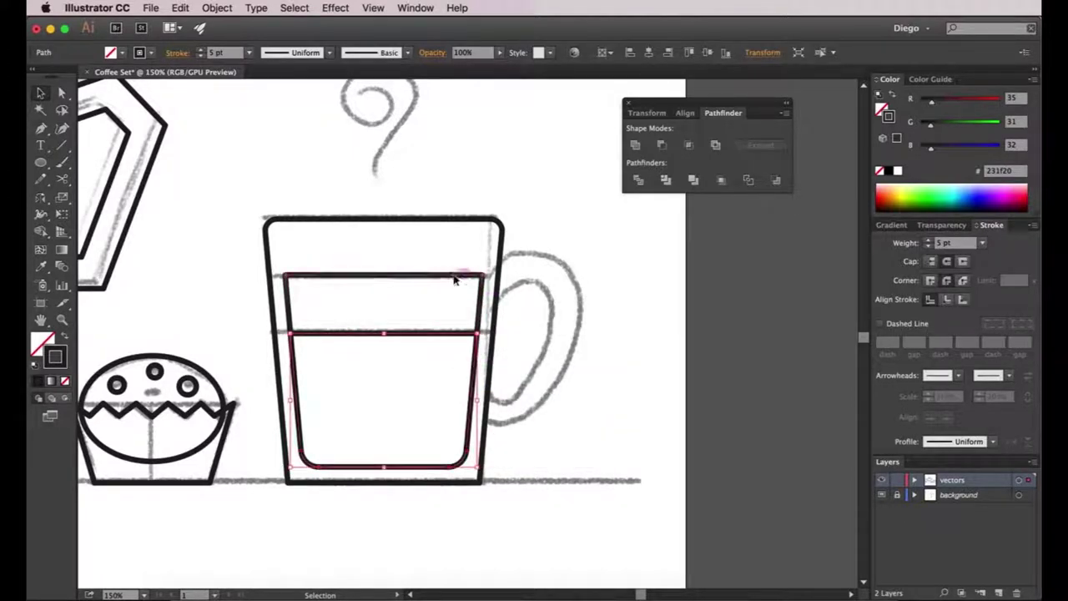
left_click(323, 245)
key("a")
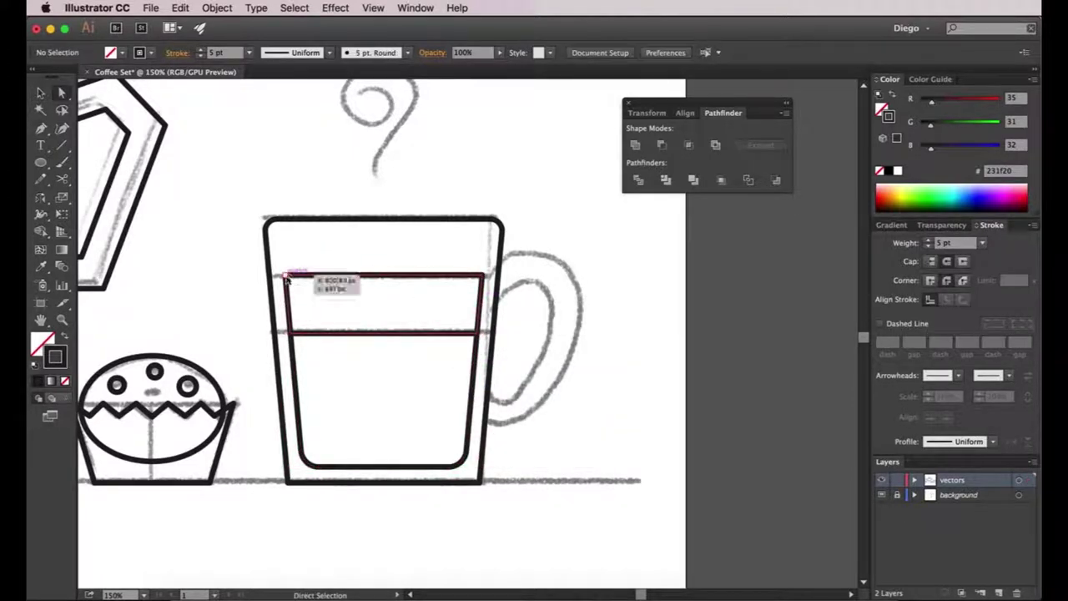
- Draw a tall ellipse over the mug's sketched handle and tilt it to follow the sketch, overlapping the mug's side
key("super+minus")
key("super+minus")
key("l")
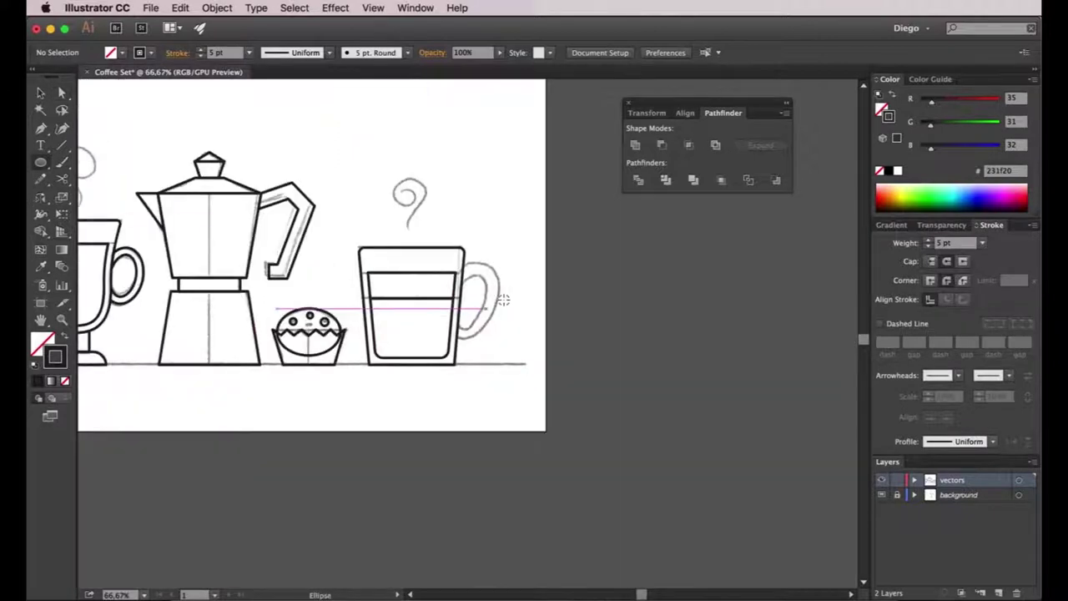
key("super+equal")
mouse_move(437, 264)
left_mouse_down()
mouse_move(506, 370)
mouse_move(495, 392)
left_mouse_up()
key("v")
left_click_drag(508, 283, 488, 284)
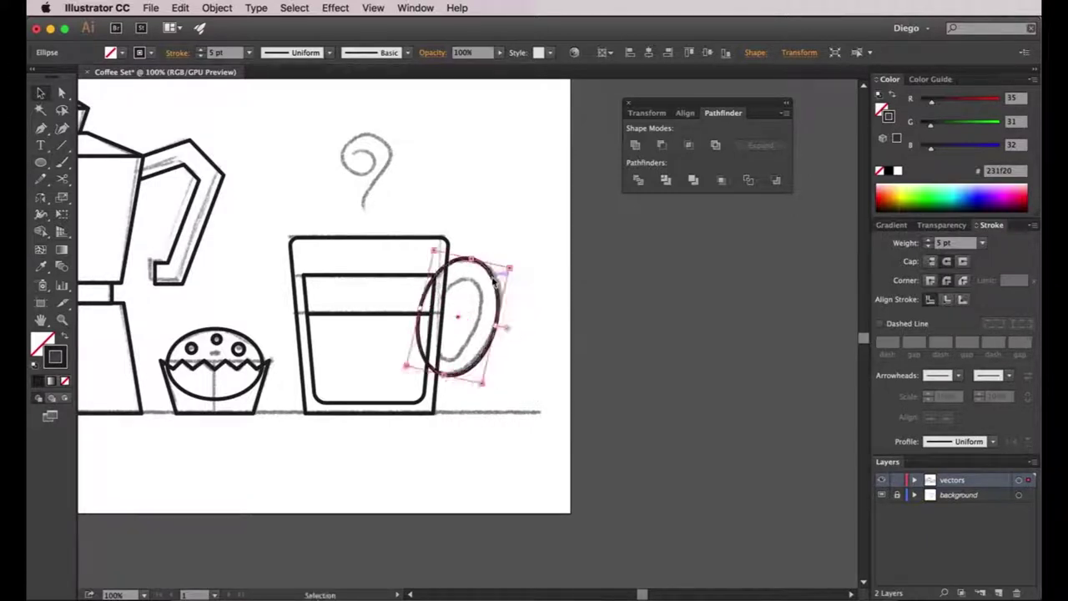
- Offset the handle ellipse's path by -15 px with mitered joins to form the inner edge of the handle
left_click(219, 8)
mouse_move(226, 275)
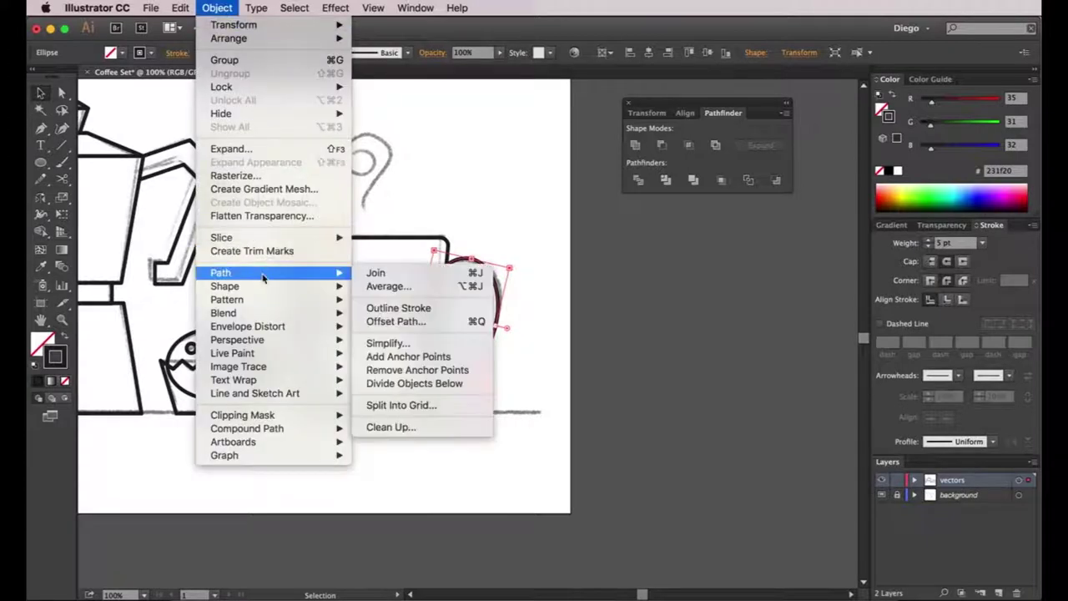
left_click(395, 321)
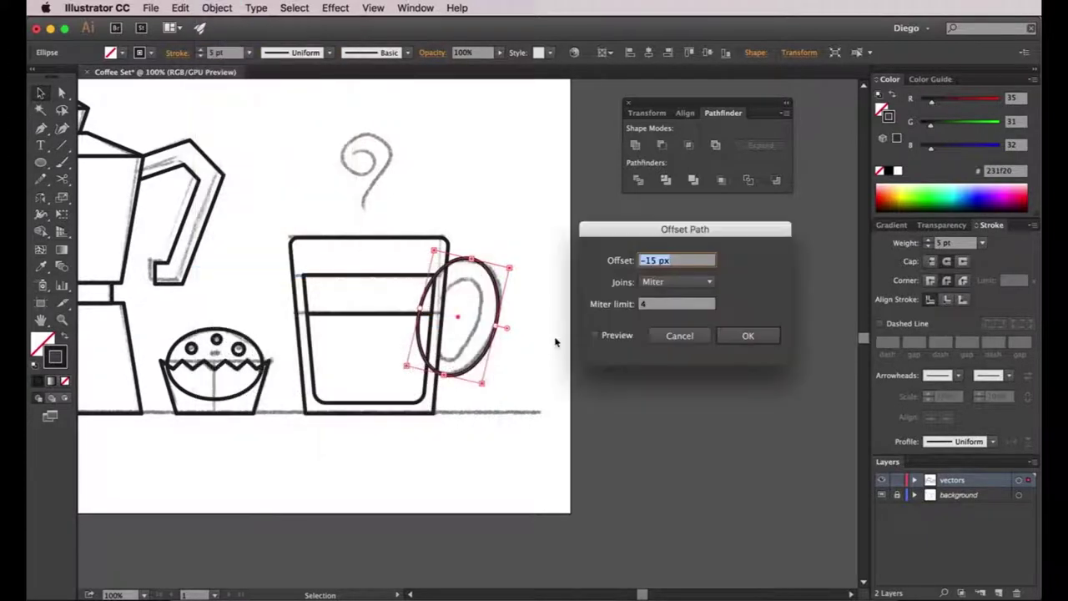
left_click(604, 337)
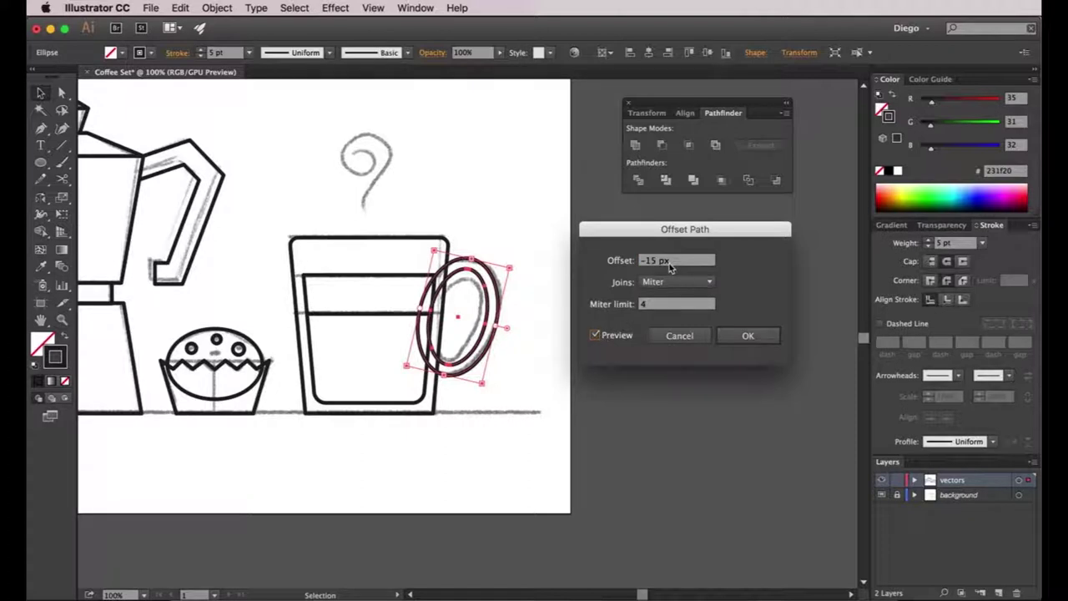
left_click(731, 342)
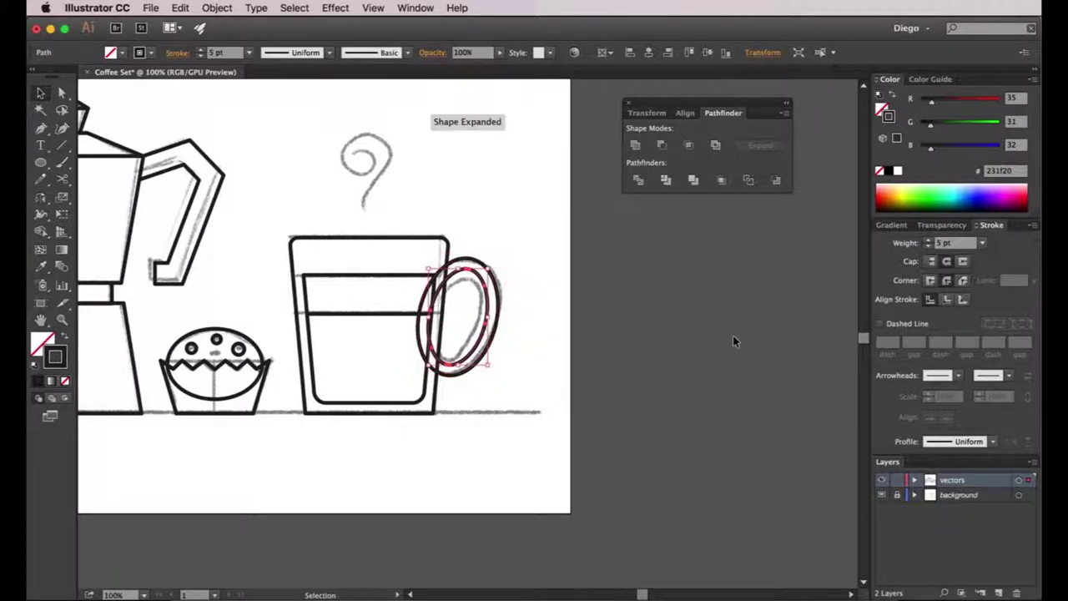
left_click(513, 302)
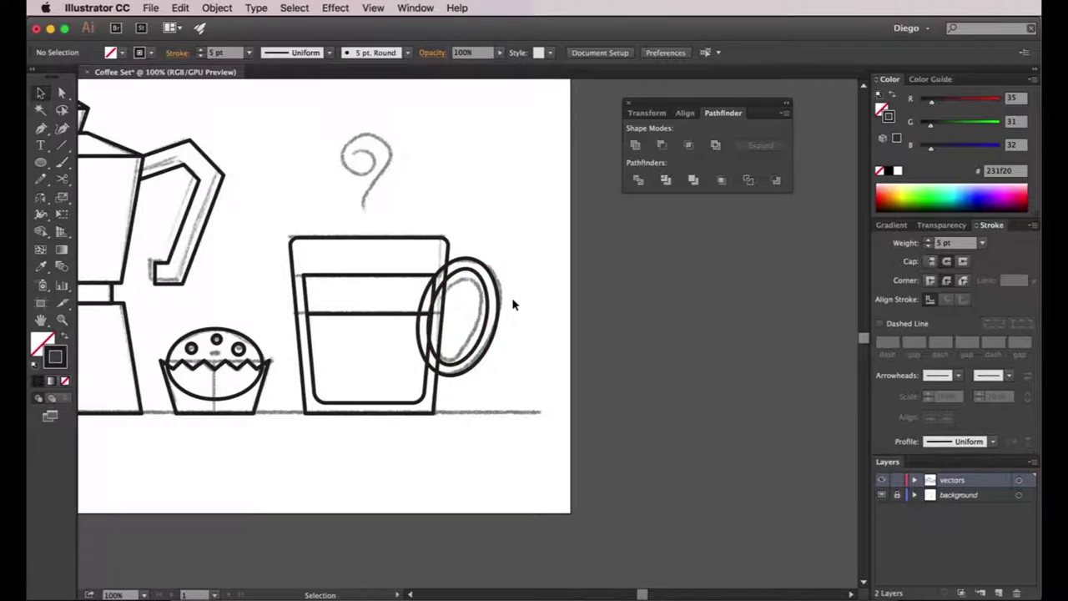
- Combine the two handle ellipses into one ring-shaped compound path with the Exclude shape mode
key("super+minus")
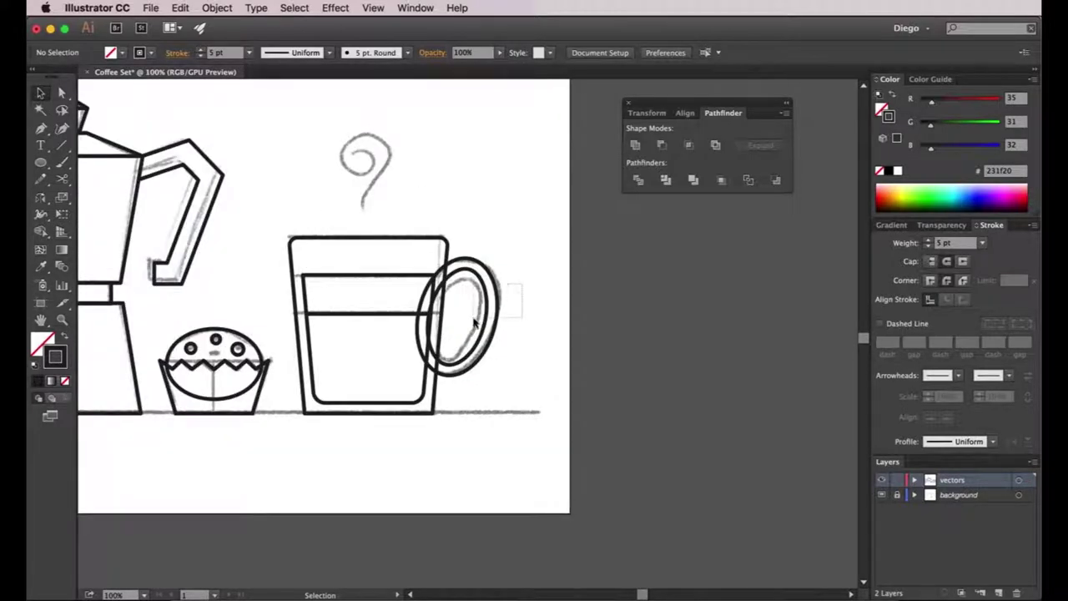
left_click(471, 323)
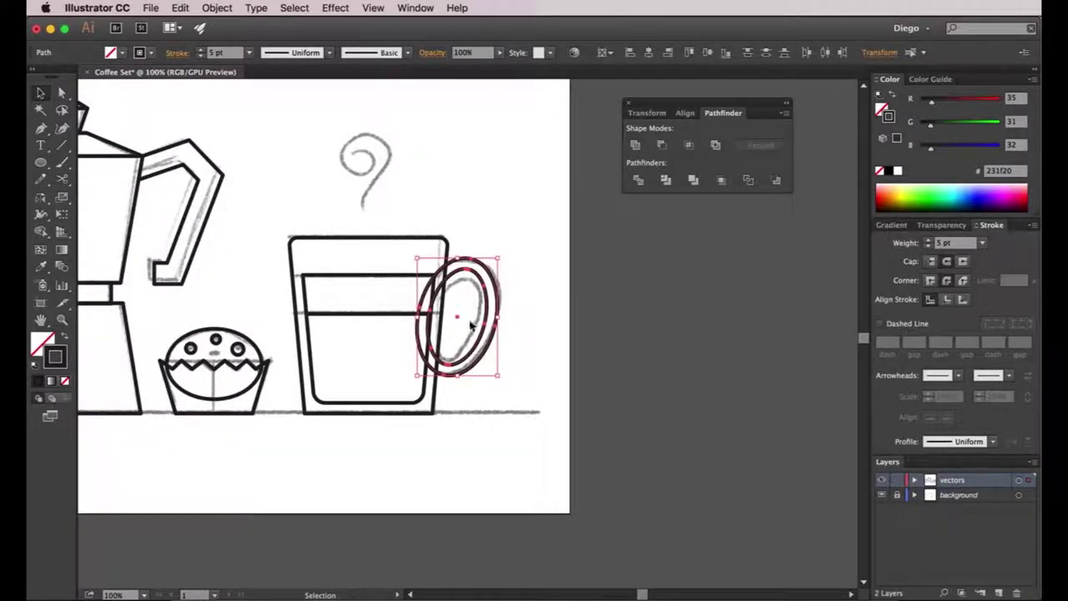
left_click(715, 146)
left_click(560, 332)
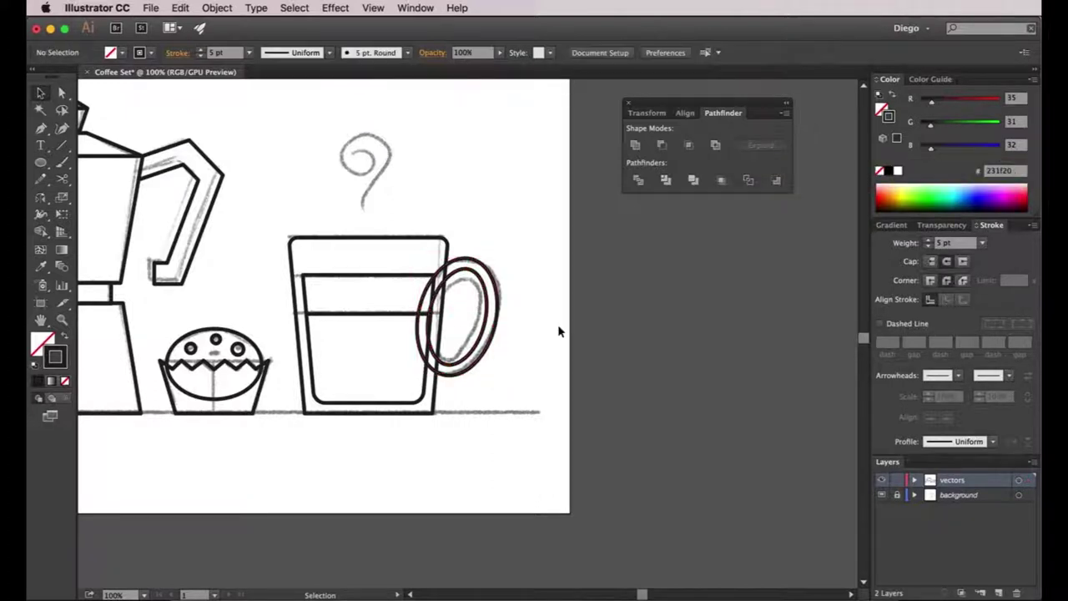
- Move the handle ring slightly down along the mug's side
left_click(478, 336)
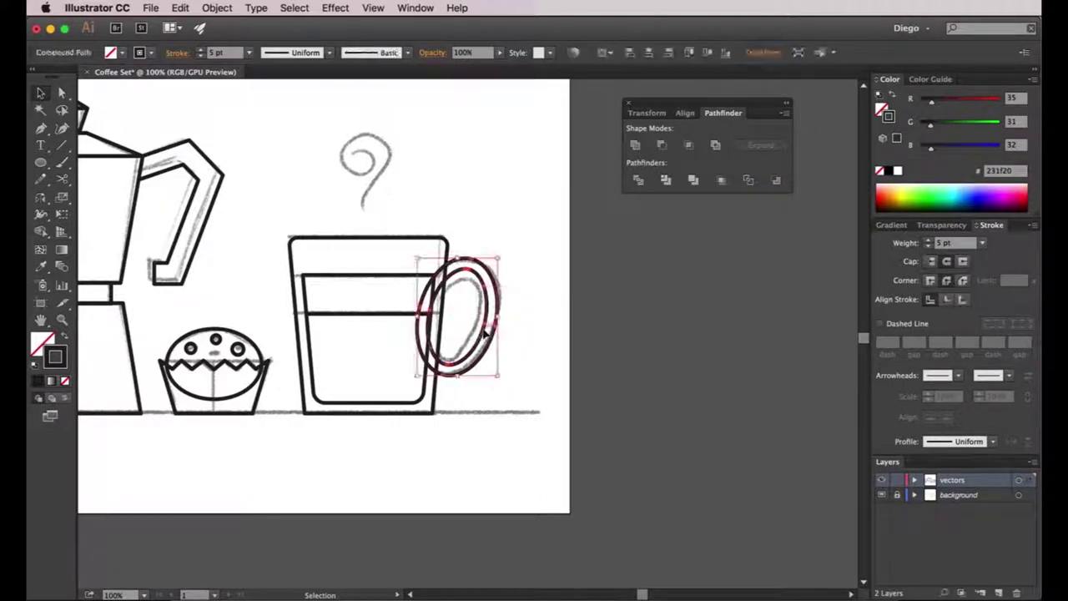
left_click_drag(479, 268, 479, 284)
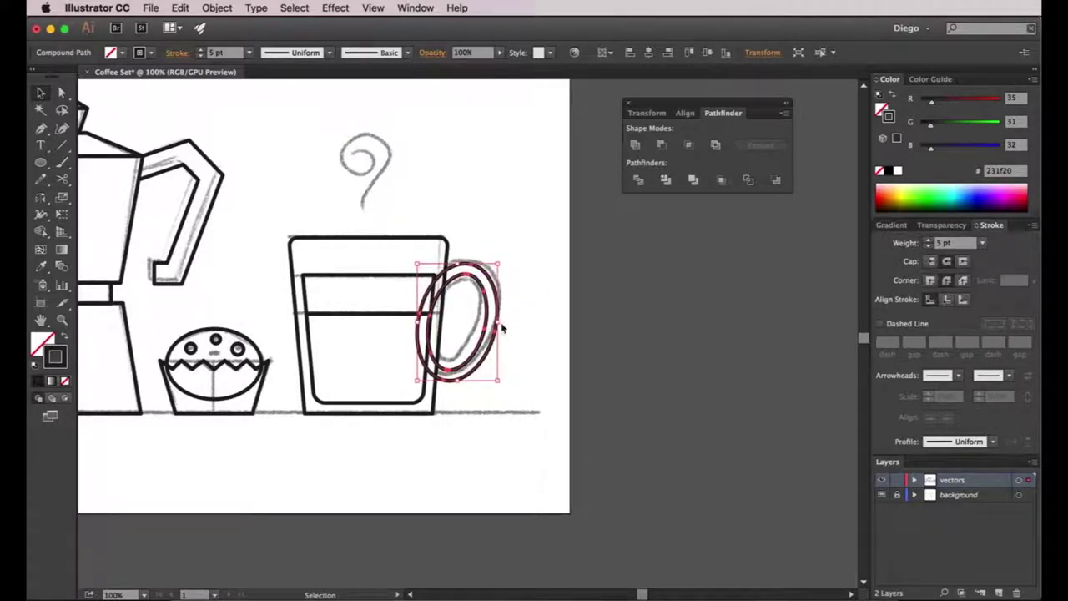
left_click(443, 239)
key("a")
left_click(502, 279)
left_click(493, 282)
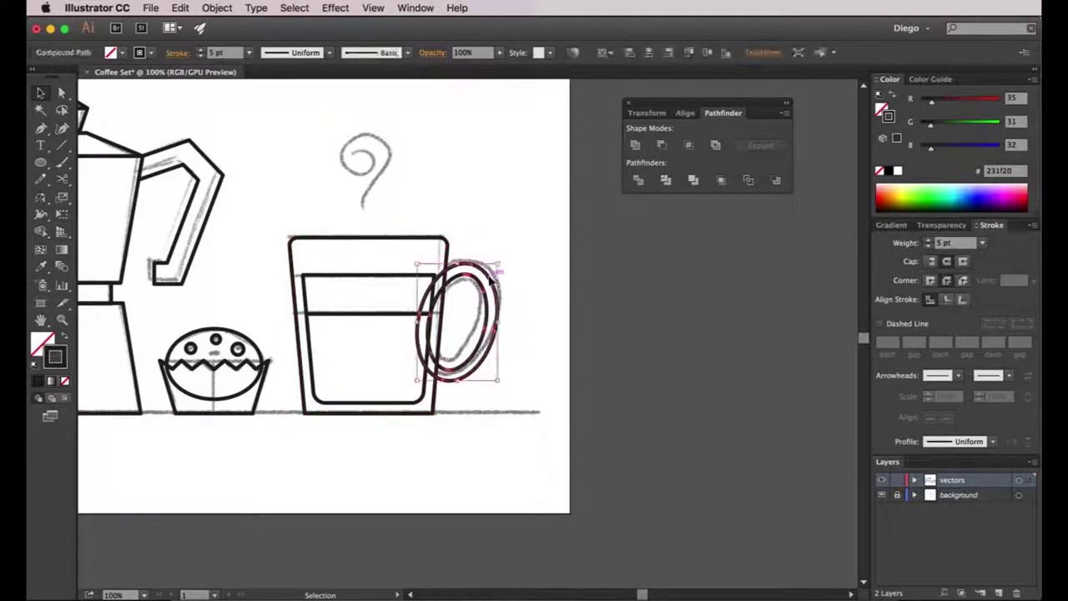
- Trim away the part of the handle ring that overlaps the large mug's body, keeping only the outer handle
key("super+z")
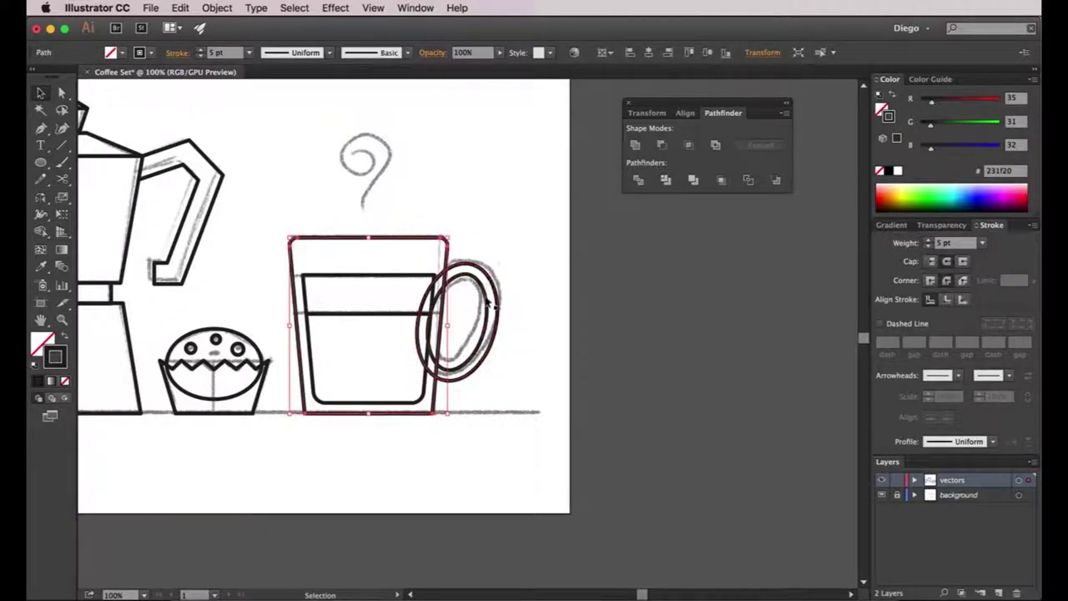
left_click(500, 317, "shift")
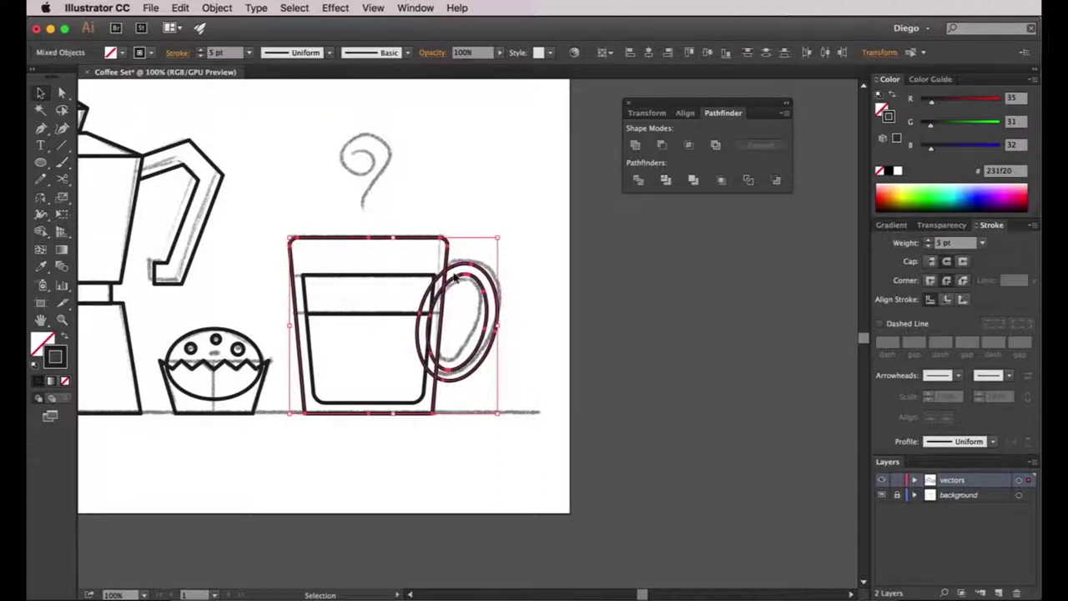
left_click(573, 324)
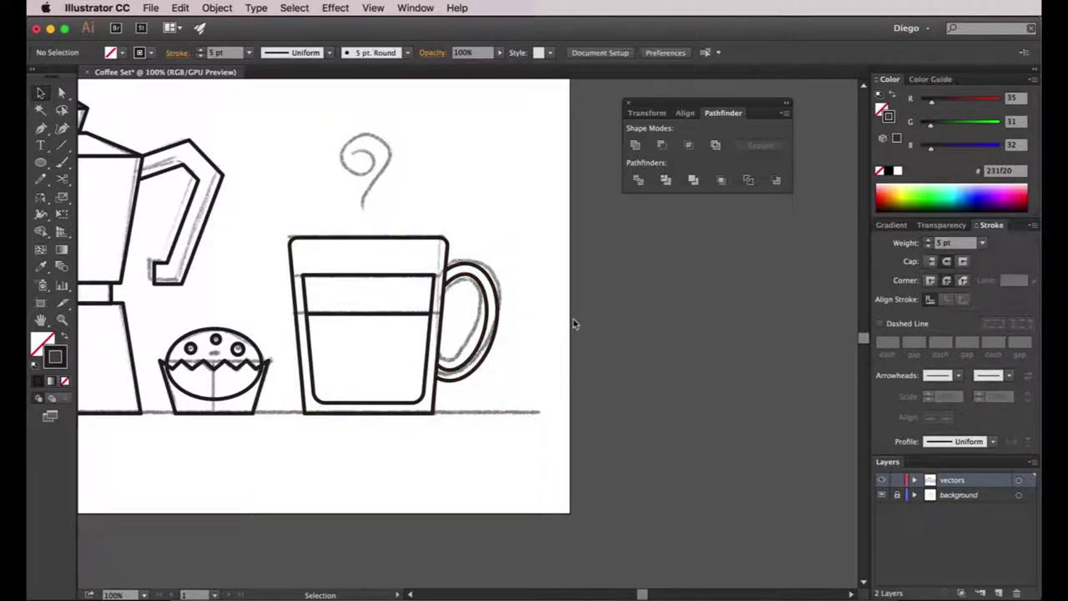
- Draw a horizontal ground line under the whole coffee set along the sketched baseline with the Line Segment tool
key("super+minus")
key("super+minus")
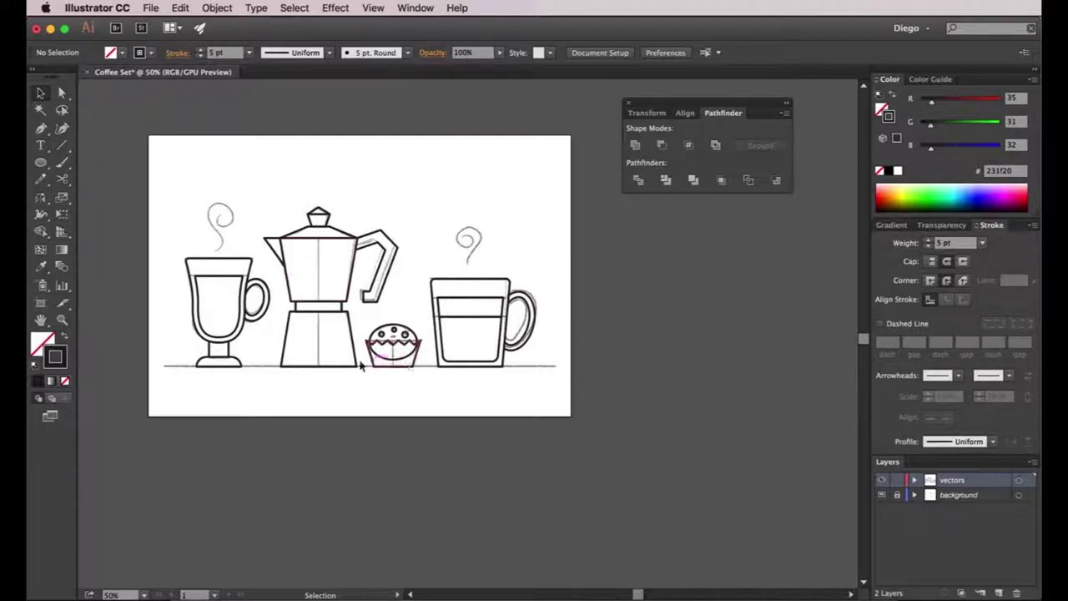
left_click(294, 367)
left_click(404, 376)
left_click(62, 145)
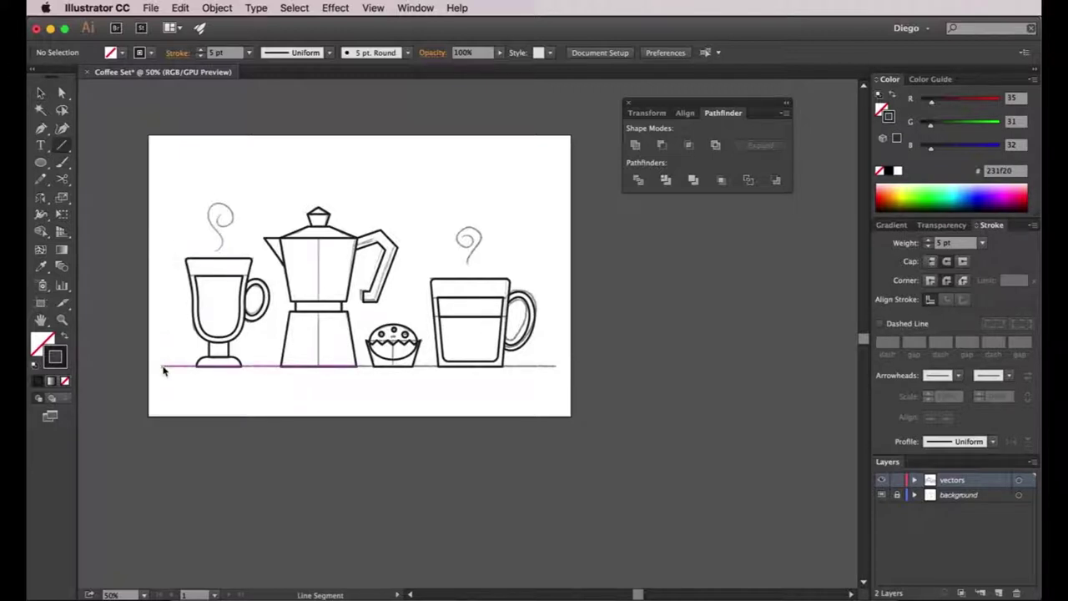
left_click_drag(163, 370, 555, 367)
key("v")
left_click(518, 422)
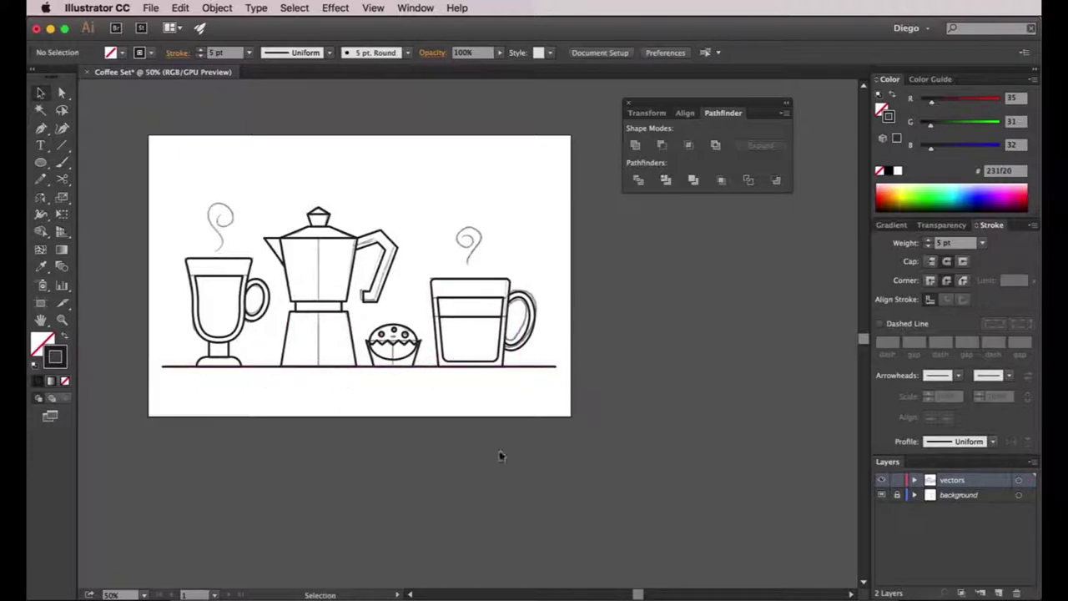
- Draw vertical centre lines down the moka pot's upper body and base with the Line Segment tool
left_click_drag(435, 397, 504, 396)
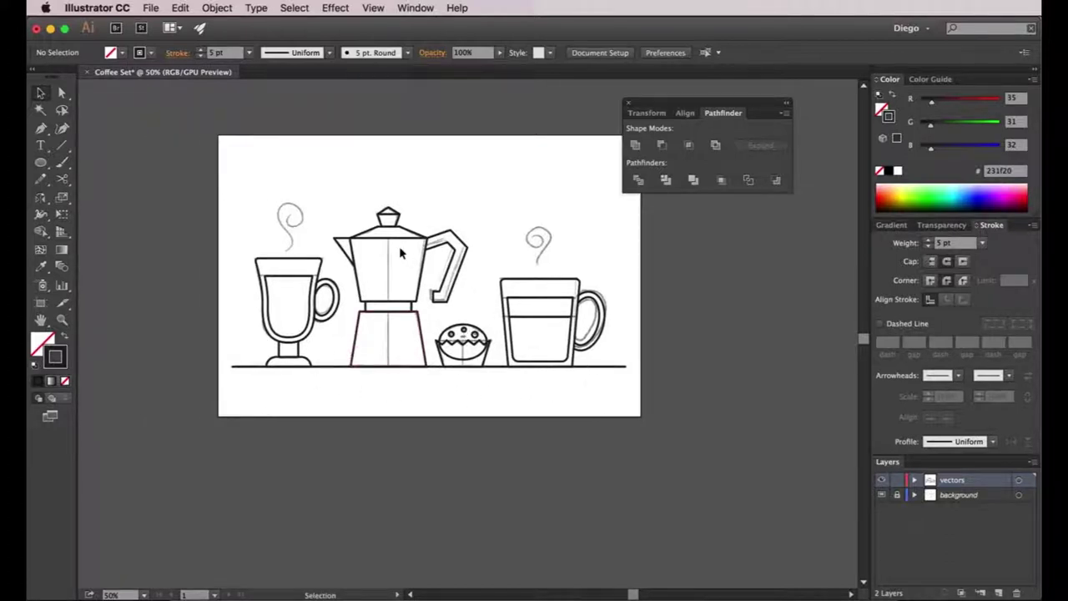
scroll(401, 250, "up", 1)
left_click_drag(391, 305, 398, 271)
left_click(396, 186)
left_click(400, 234)
key("backslash")
key("super+equal")
left_click_drag(392, 200, 392, 324)
left_click(424, 291, "super")
left_click_drag(429, 287, 409, 235)
left_click_drag(372, 273, 373, 403)
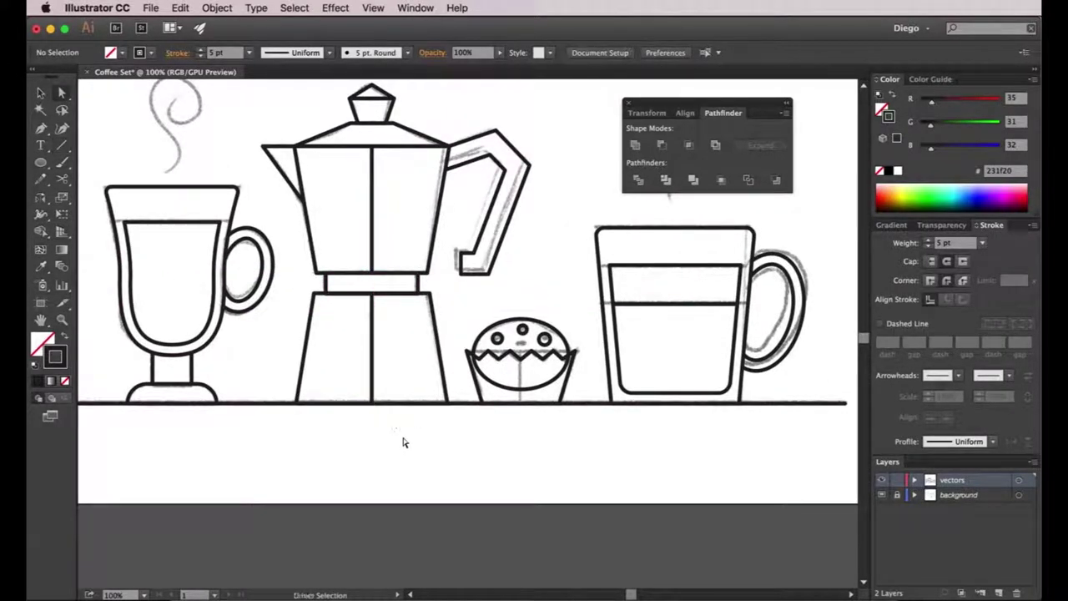
- Draw a spiral over the sketched steam swirl above the glass cup with the Spiral tool
key("super+minus")
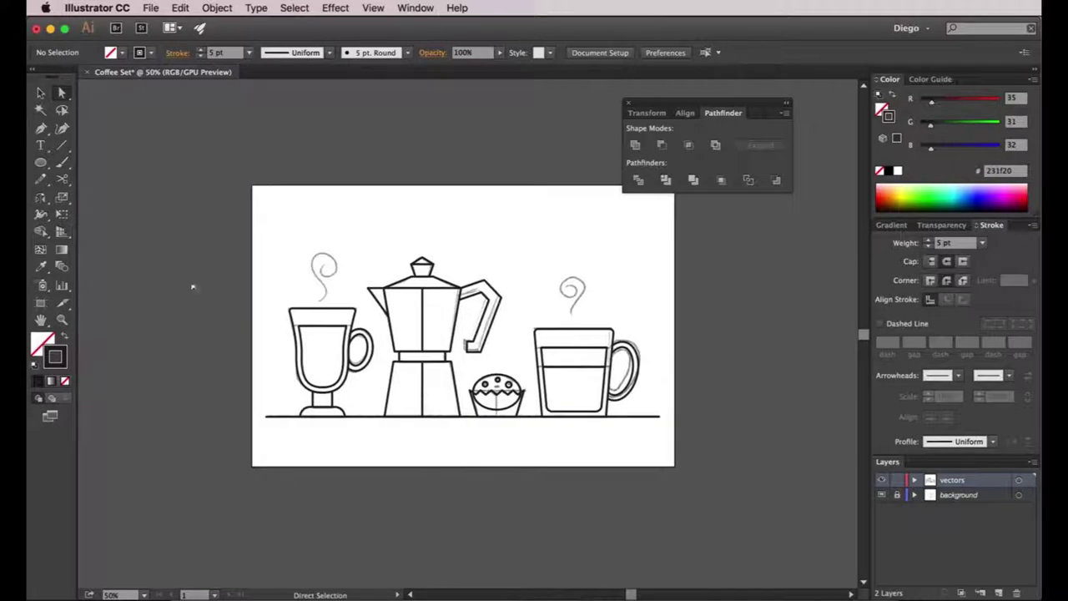
left_click(63, 147)
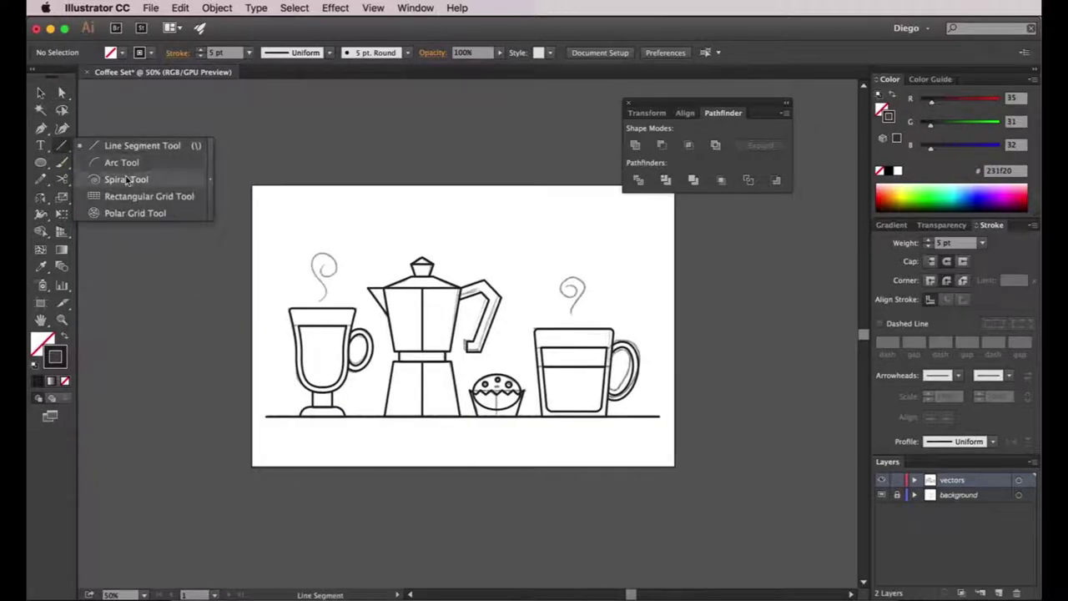
left_click(126, 179)
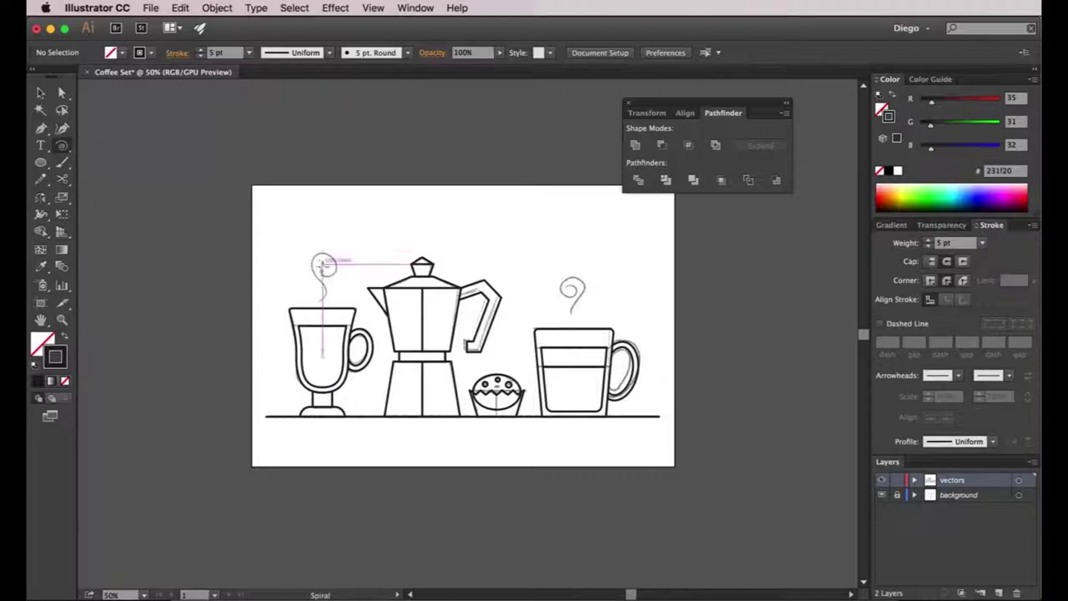
key("super+plus")
left_click_drag(283, 219, 373, 307)
left_click(306, 286)
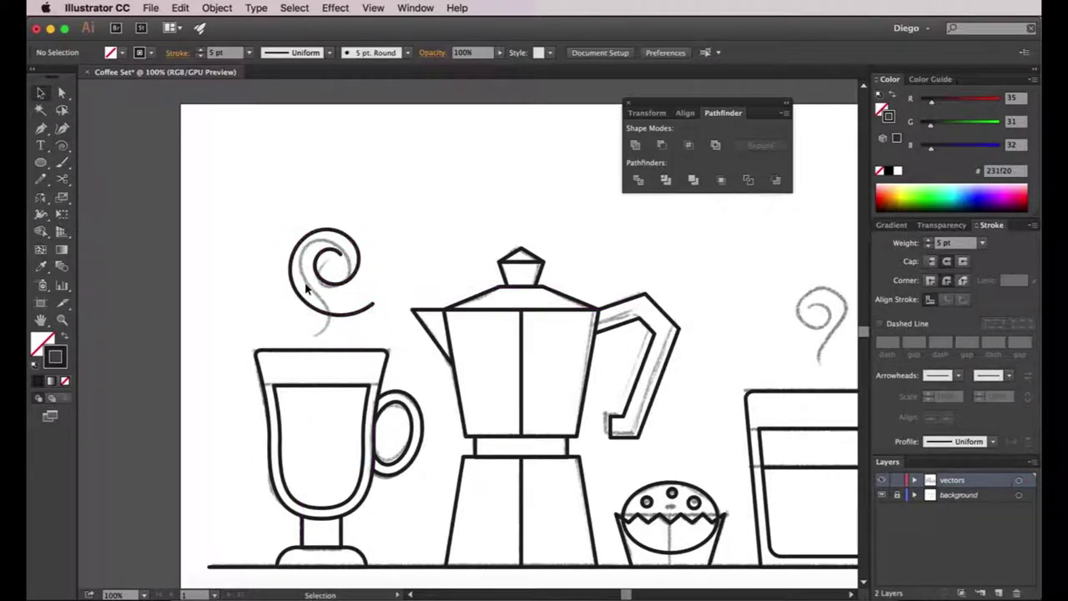
- Cut the spiral at its outermost point facing away from the pot and delete the outer tail below the cut
scroll(306, 286, "up", 1)
left_click(283, 264)
scroll(283, 264, "up", 1)
left_click(299, 260)
left_click(283, 257)
left_click(307, 269)
key("c")
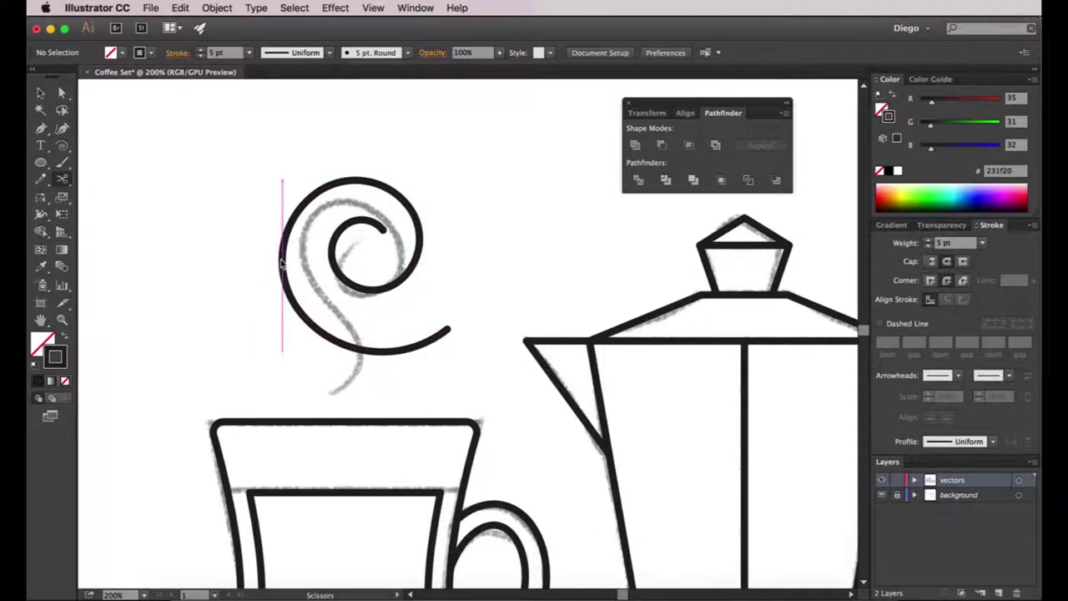
left_click(282, 258)
key("v")
left_click(298, 278)
left_click(323, 328)
key("Delete")
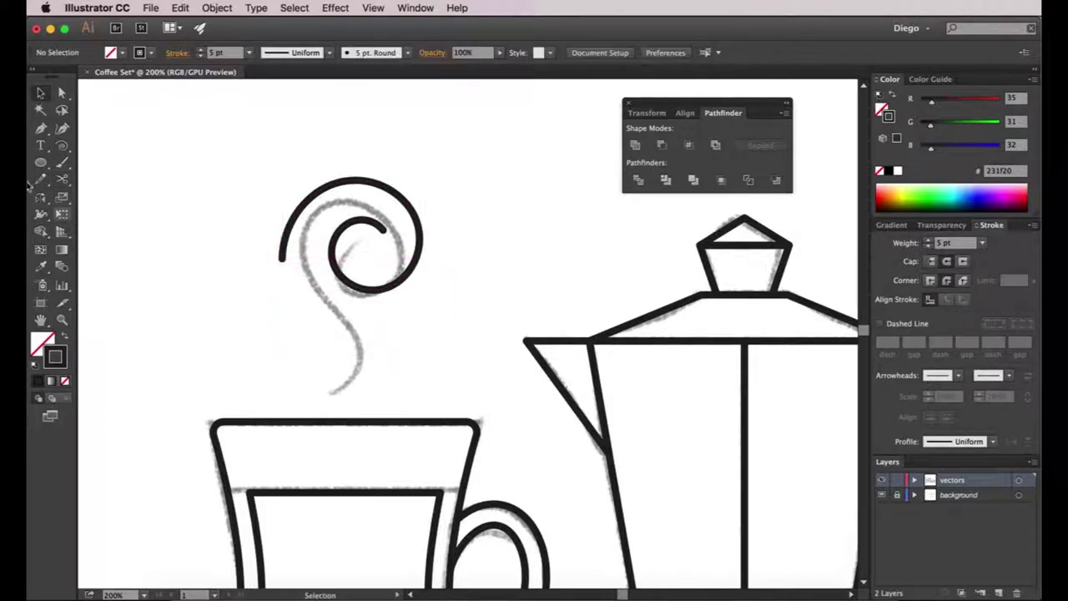
- Extend the spiral's cut end with a curved Pen segment down to the bottom end of the sketched steam
left_click(39, 130)
left_click(282, 260)
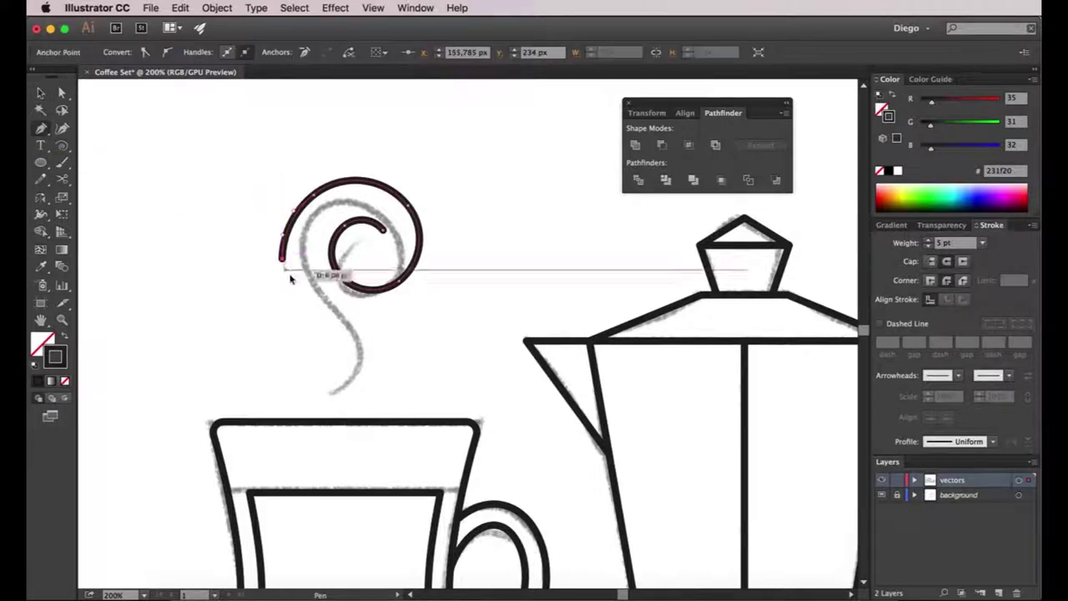
mouse_move(329, 393)
left_mouse_down()
mouse_move(262, 408)
mouse_move(295, 450)
left_mouse_up()
key("a")
left_click(386, 368)
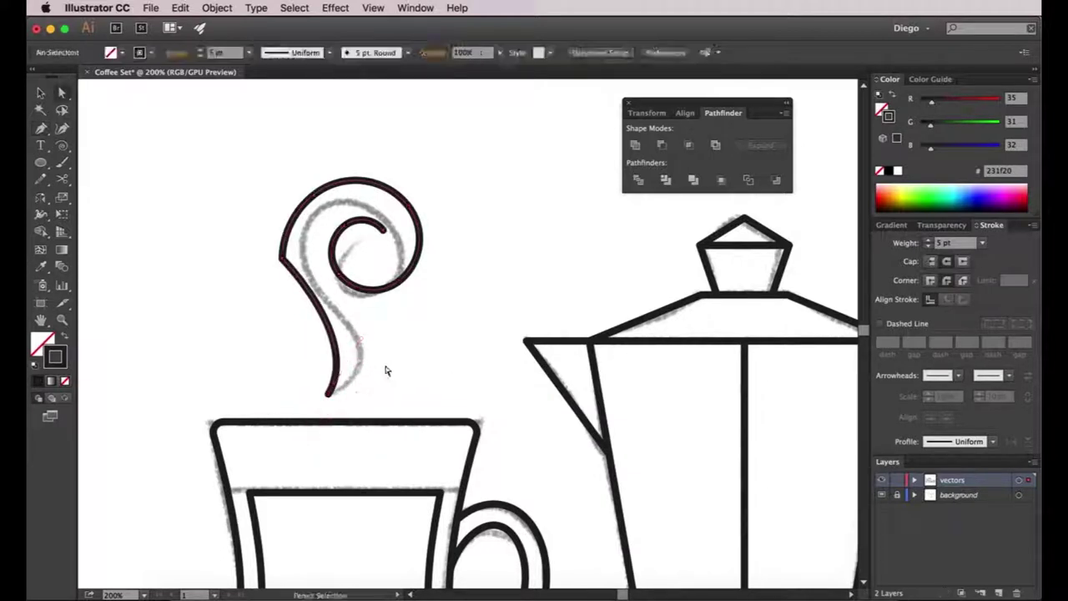
- Convert the corner where the spiral meets its tail to a smooth point, and shift it slightly down for a flowing curve
left_click(283, 262)
left_click(40, 128)
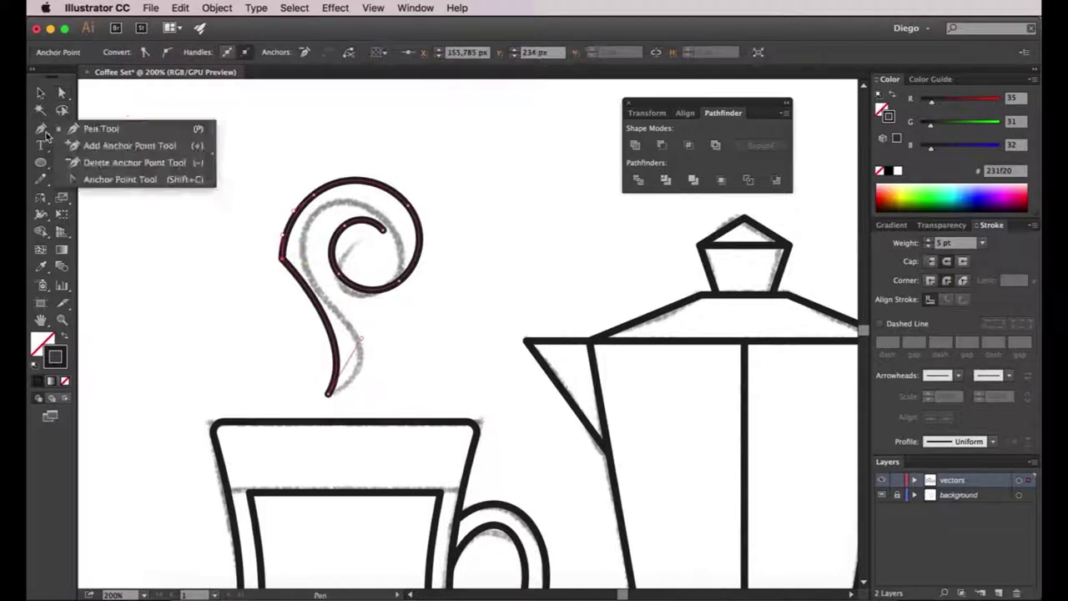
left_click(87, 180)
left_click_drag(283, 262, 287, 297)
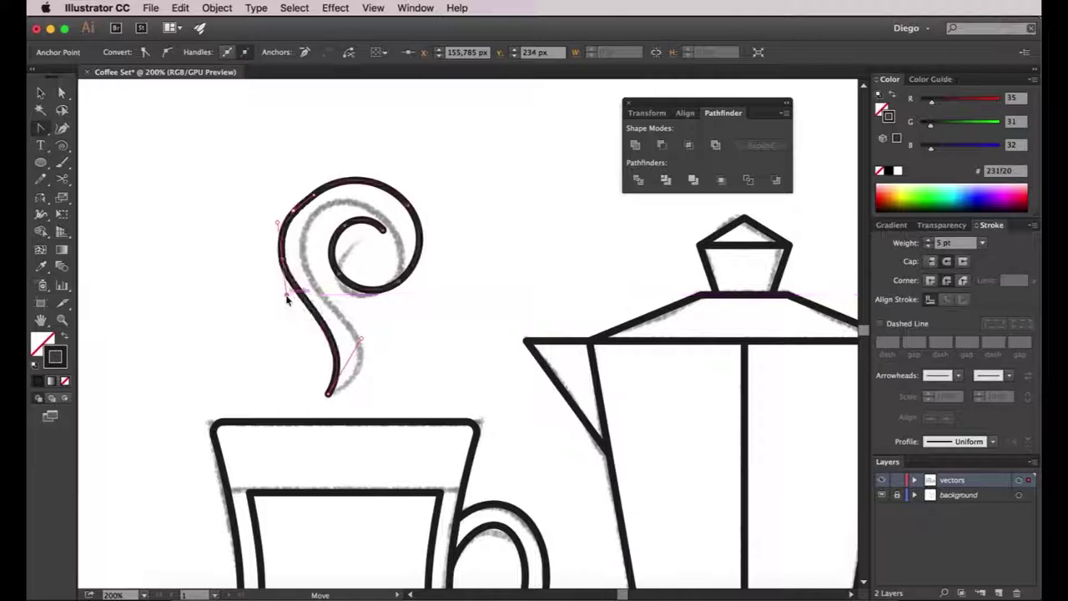
key("a")
left_click_drag(282, 259, 309, 334)
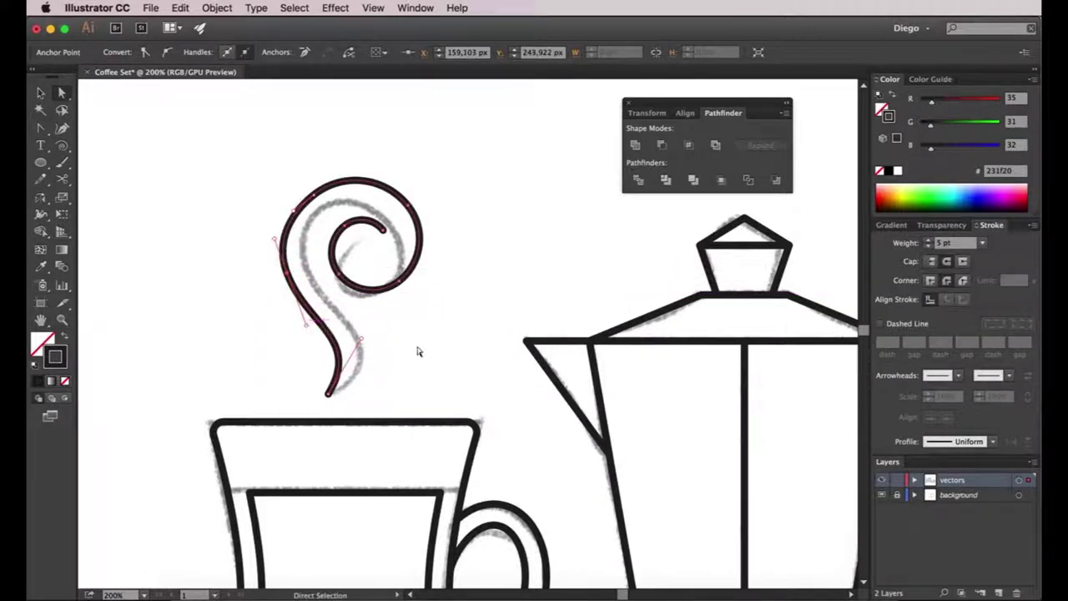
left_click(417, 351)
- Fine-tune the steam swirl's anchor points and handles to smooth its outer side and tail
key("super+minus")
left_click_drag(420, 350, 366, 335)
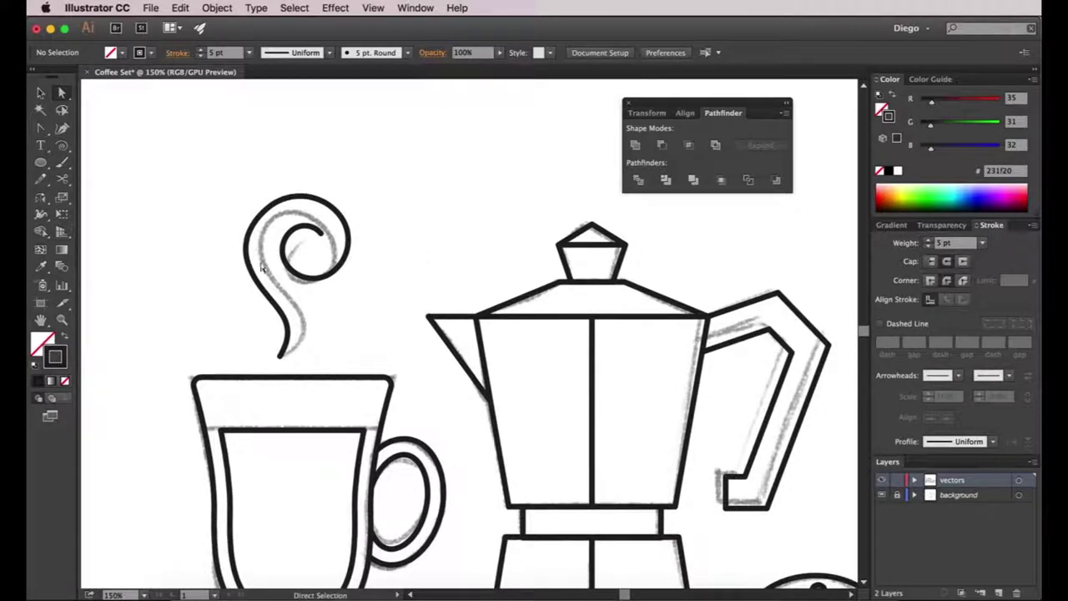
left_click(246, 238)
scroll(250, 258, "up", 2)
left_click(249, 272)
left_click_drag(233, 224, 232, 212)
left_click(361, 364)
left_click(310, 454)
left_click_drag(361, 373, 358, 360)
left_click(406, 375)
- Duplicate the finished steam swirl and place the copy over the sketched steam above the large mug
scroll(407, 375, "down", 3)
left_click_drag(442, 387, 274, 292)
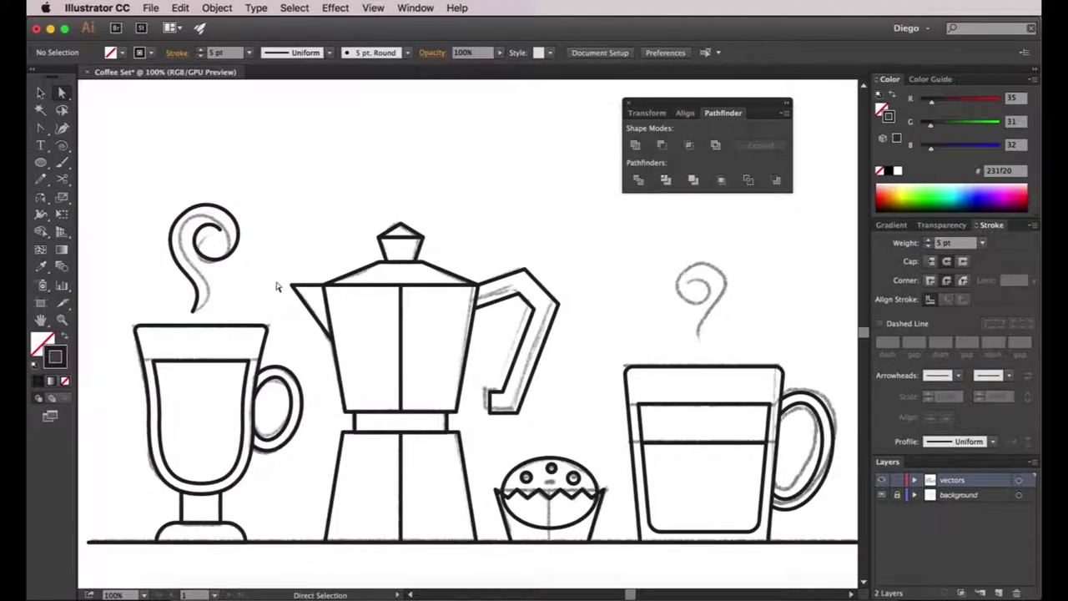
key("v")
left_click(238, 243)
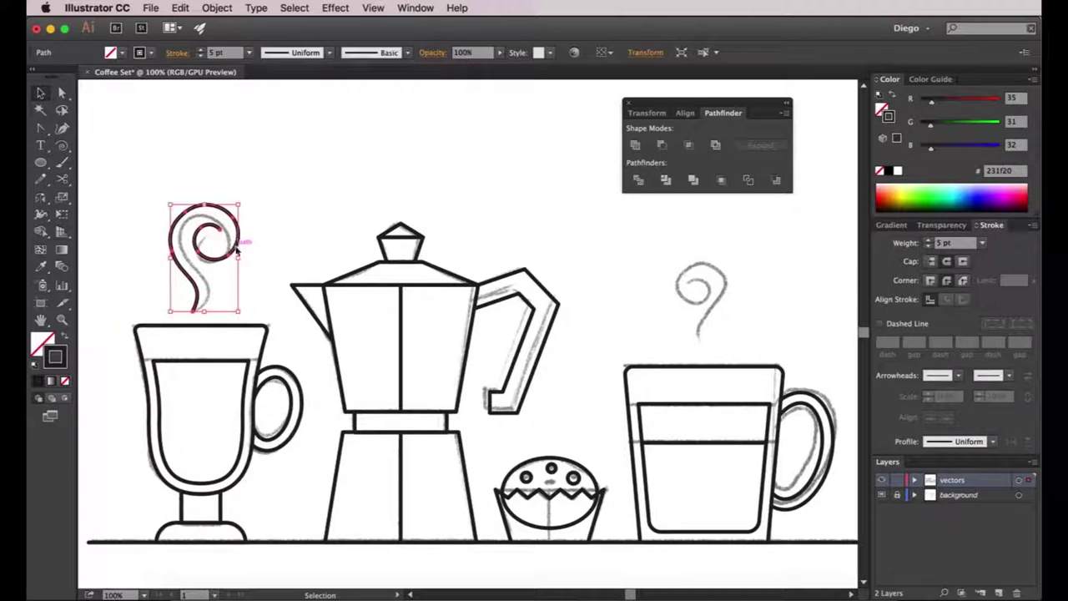
left_click_drag(237, 250, 735, 288)
left_click(772, 312)
left_click(734, 284)
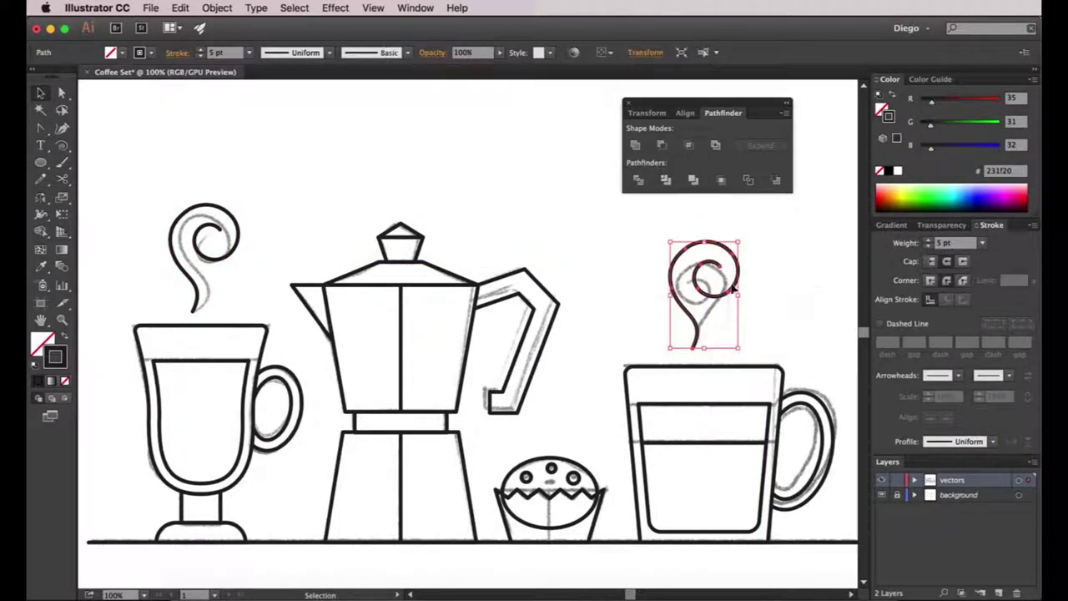
- Reflect the copied steam swirl across the vertical axis so its tail curves the opposite way
right_click(733, 289)
mouse_move(785, 466)
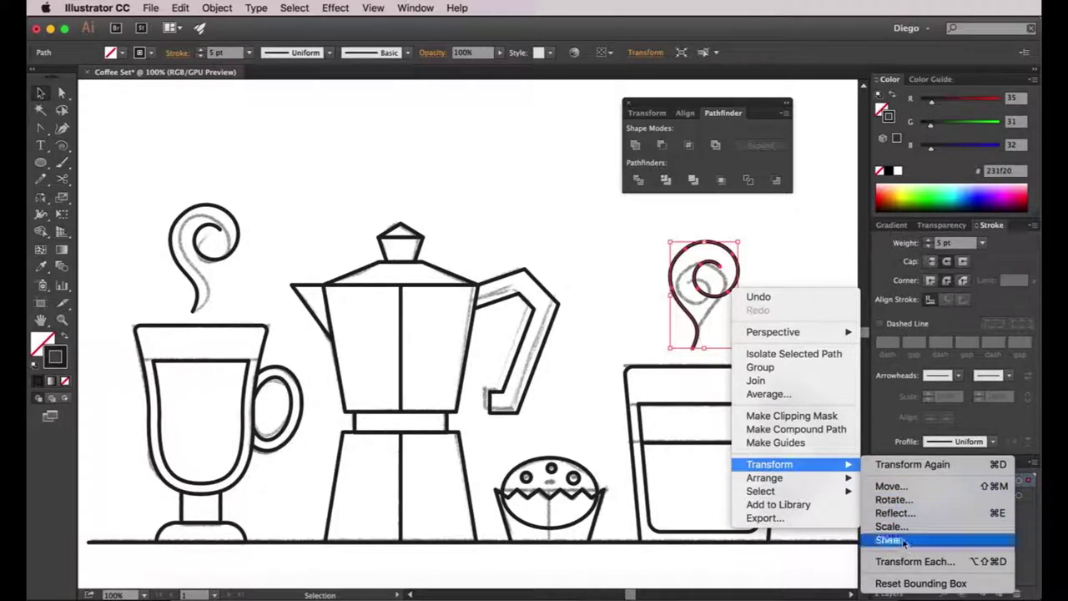
left_click(892, 512)
left_click(756, 426)
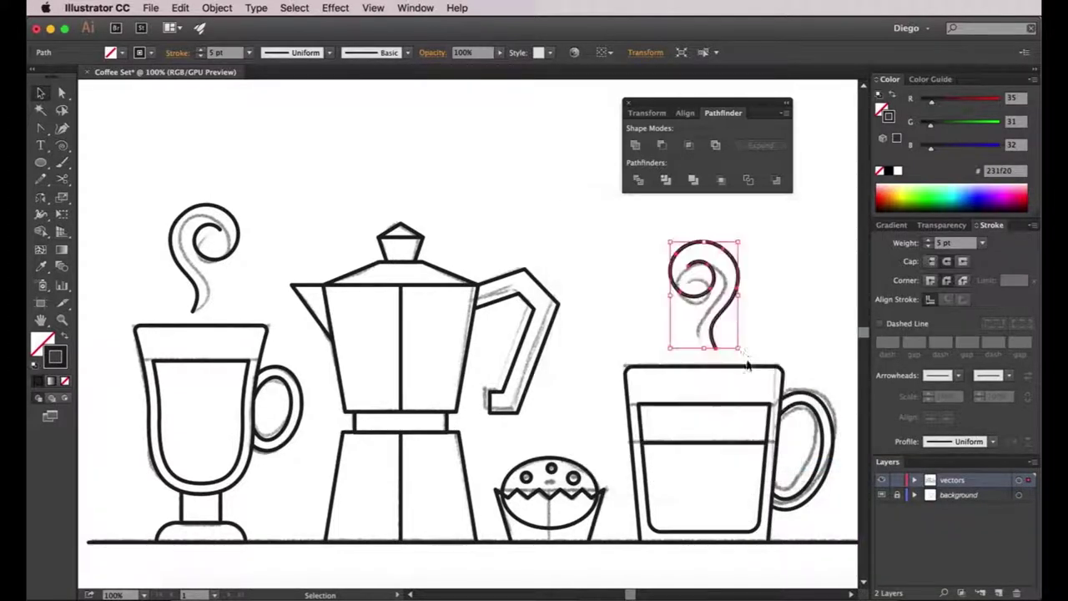
- Rotate the mirrored steam swirl slightly clockwise, align it with the sketch and scale it down a little
left_click_drag(744, 356, 763, 367)
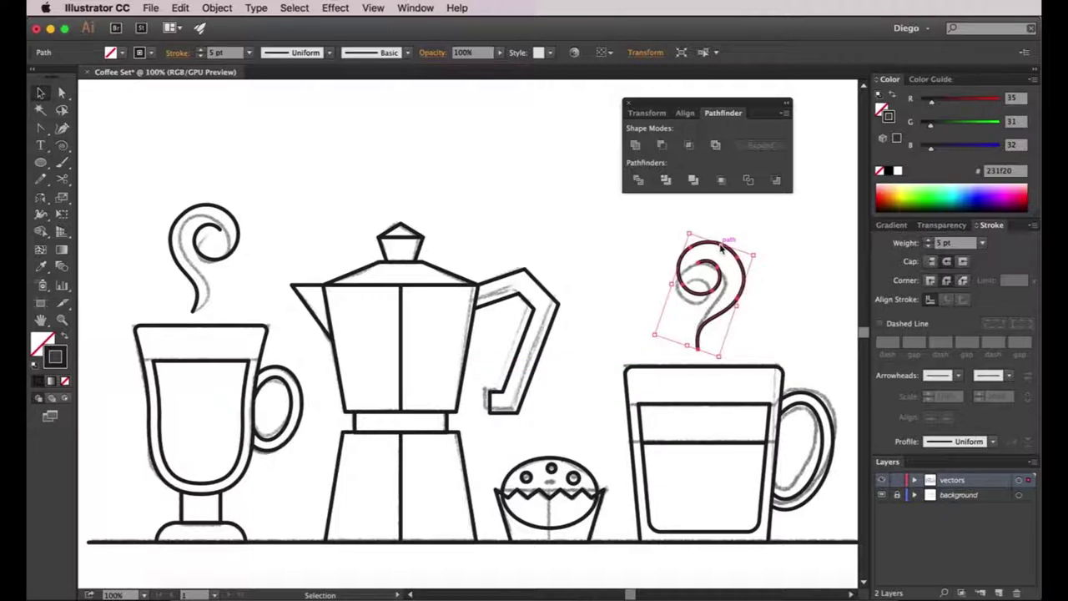
left_click_drag(741, 284, 737, 284)
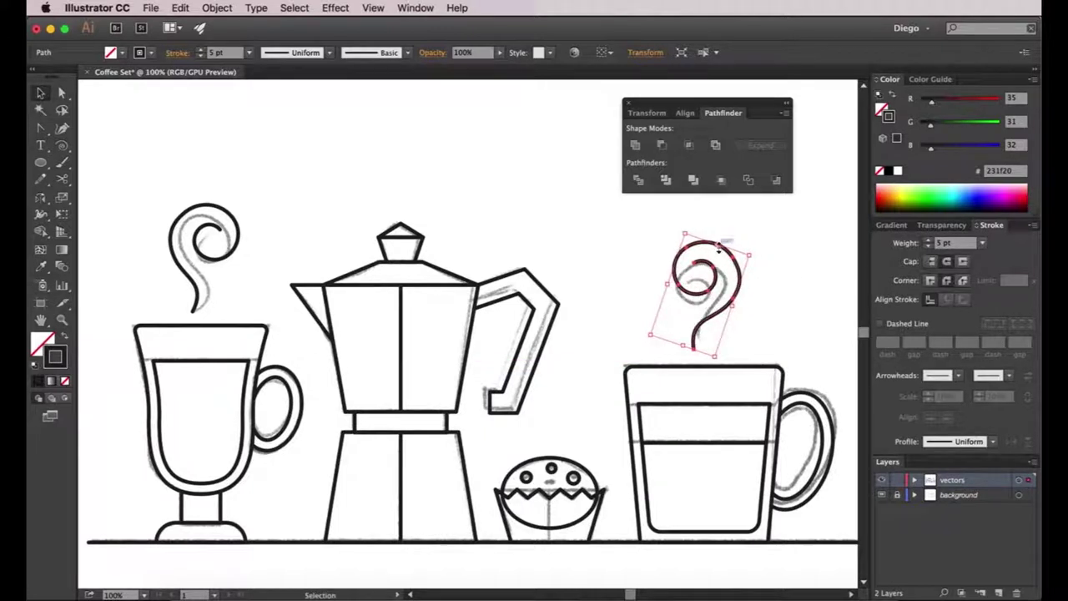
left_click_drag(719, 248, 717, 262)
left_click(754, 327)
- Set the stroke weight of the steam swirl above the large mug to 5 pt
left_click(709, 323)
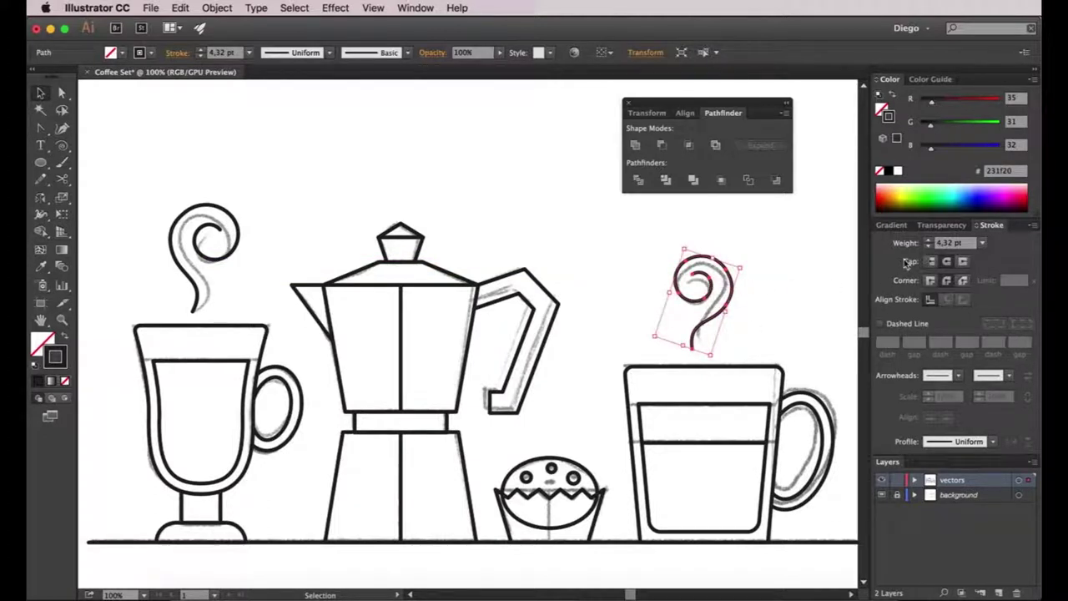
left_click(929, 240)
left_click(768, 281)
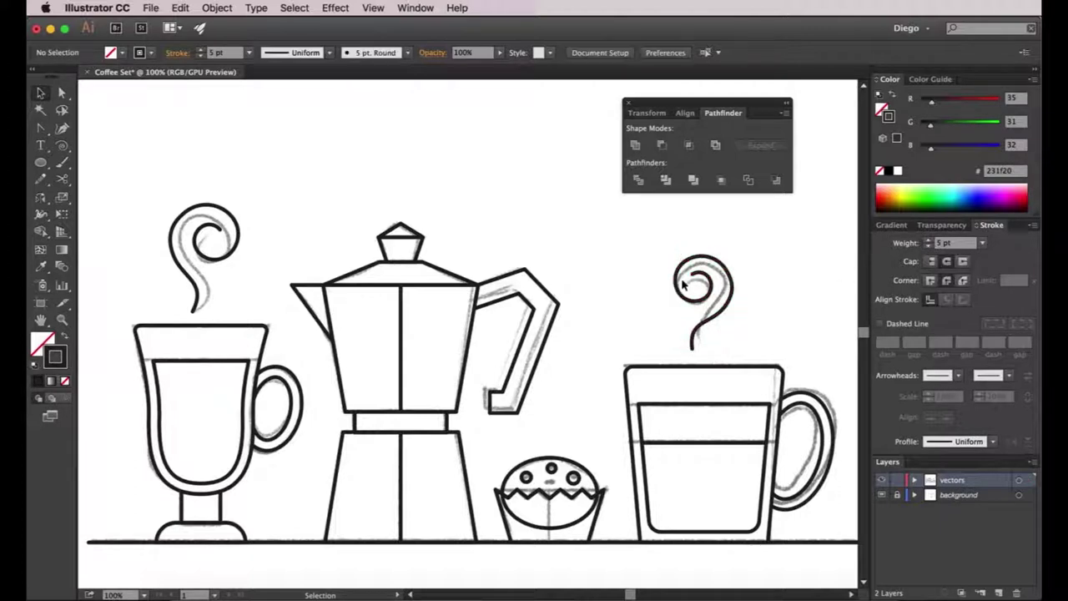
- Select all the vector artwork and apply round caps and round joins to its strokes
left_click(235, 243)
left_click(373, 210)
key("super+minus")
left_click_drag(399, 197, 450, 224)
left_click_drag(223, 189, 824, 517)
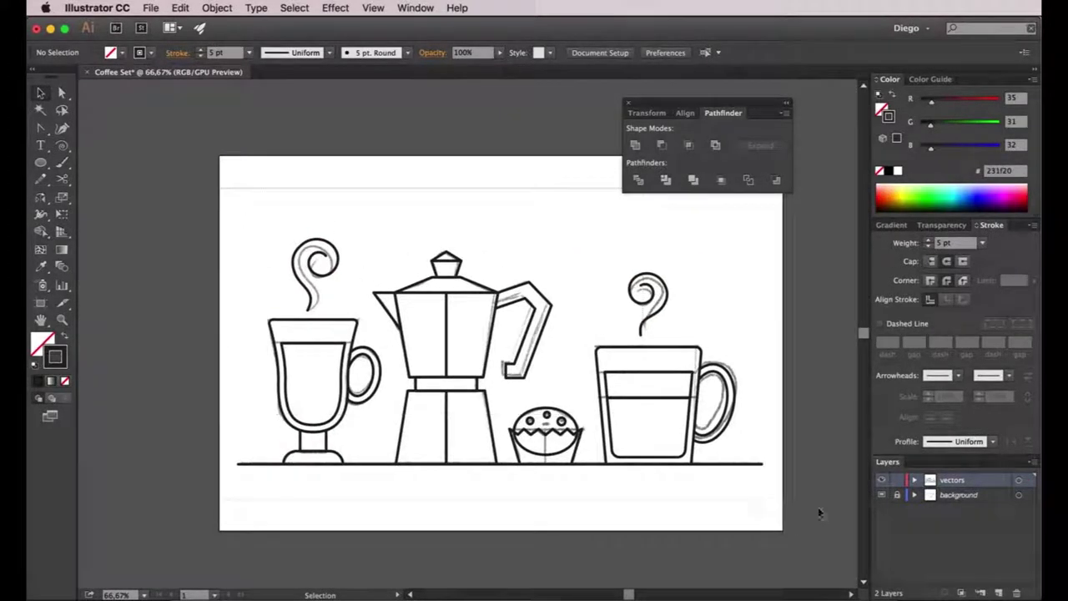
key("super+a")
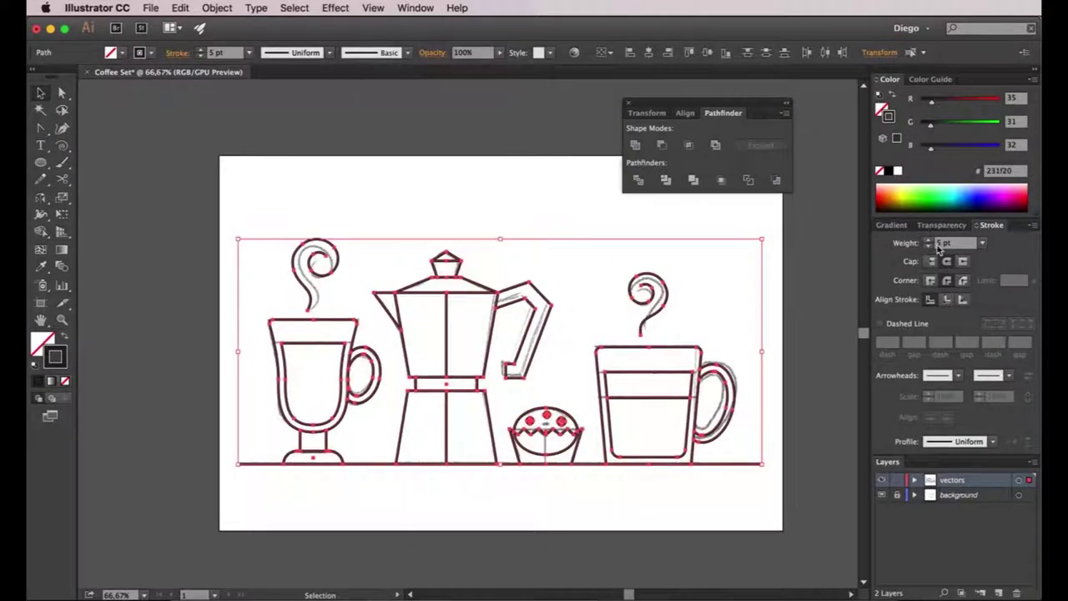
left_click(947, 262)
left_click(947, 280)
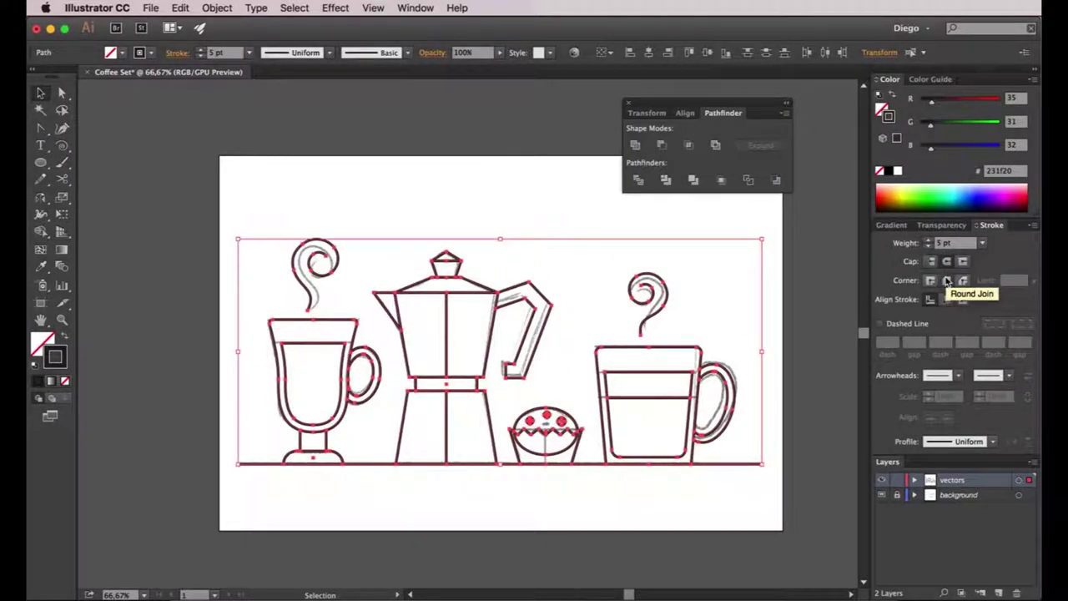
left_click(824, 338)
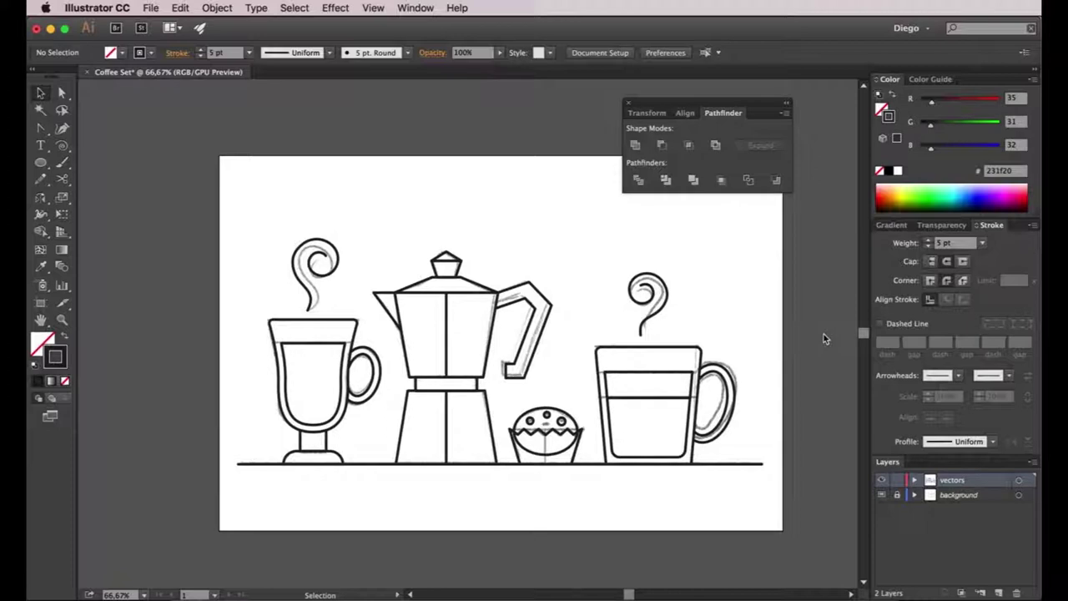